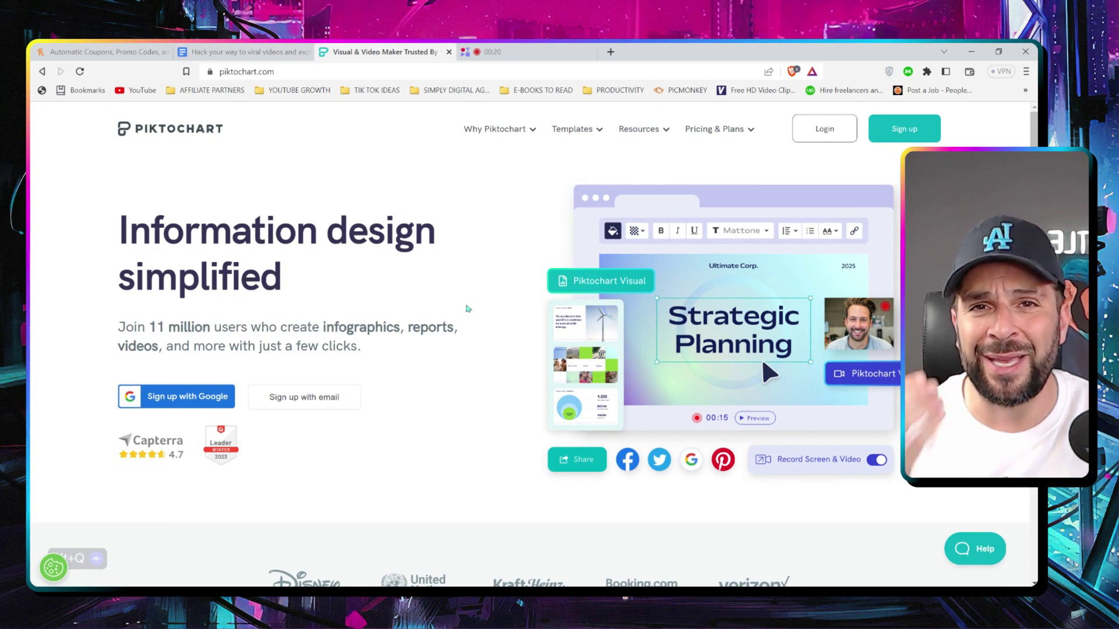
- Scroll through the Piktochart homepage feature sections
{"action": "scroll", "coordinate": [465, 311], "scroll_direction": "down", "scroll_amount": 10}
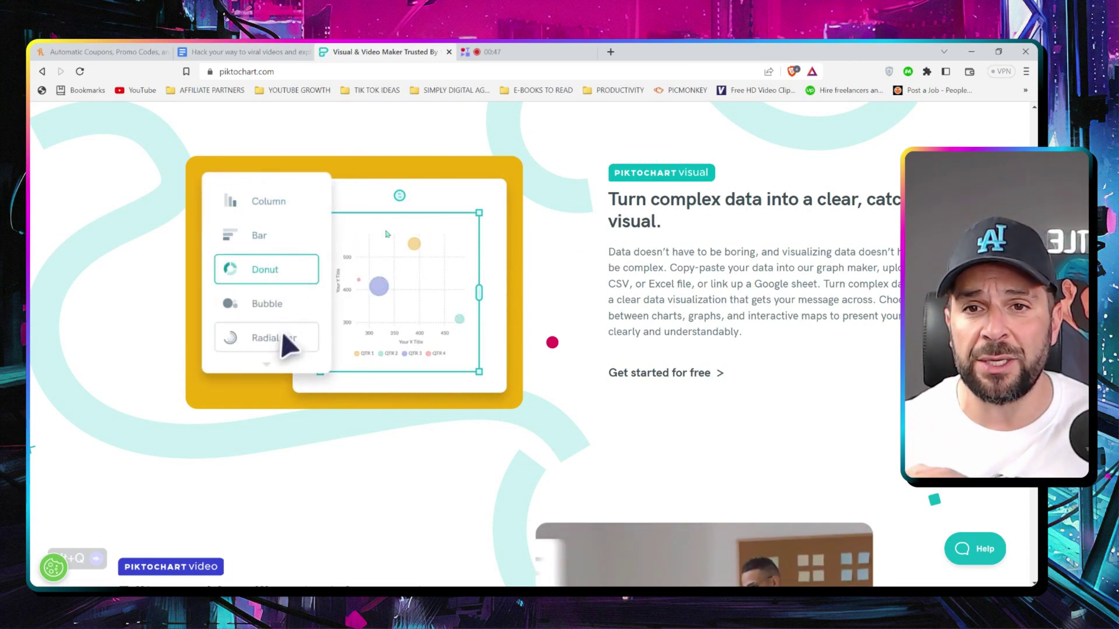
{"action": "scroll", "coordinate": [363, 372], "scroll_direction": "down", "scroll_amount": 5}
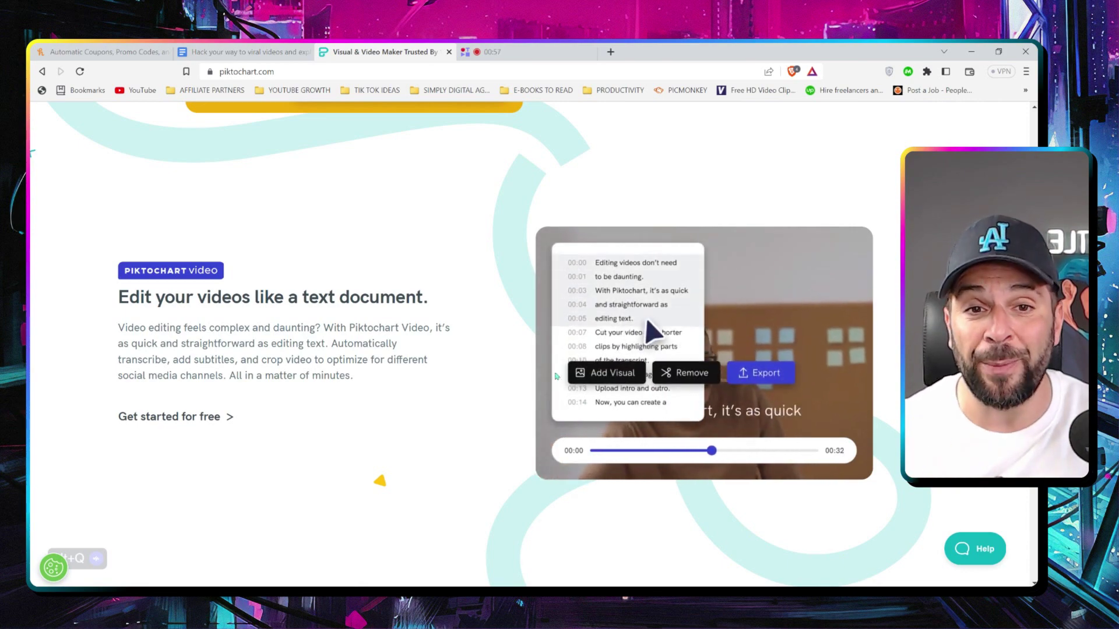
{"action": "scroll", "coordinate": [521, 393], "scroll_direction": "up", "scroll_amount": 5}
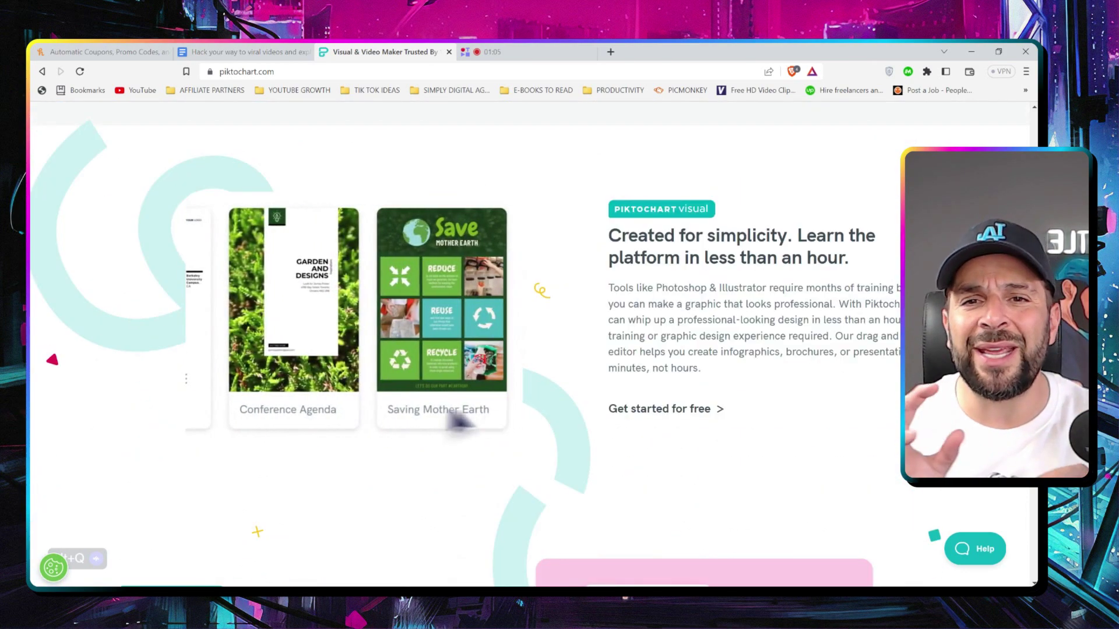
{"action": "mouse_move", "coordinate": [300, 320]}
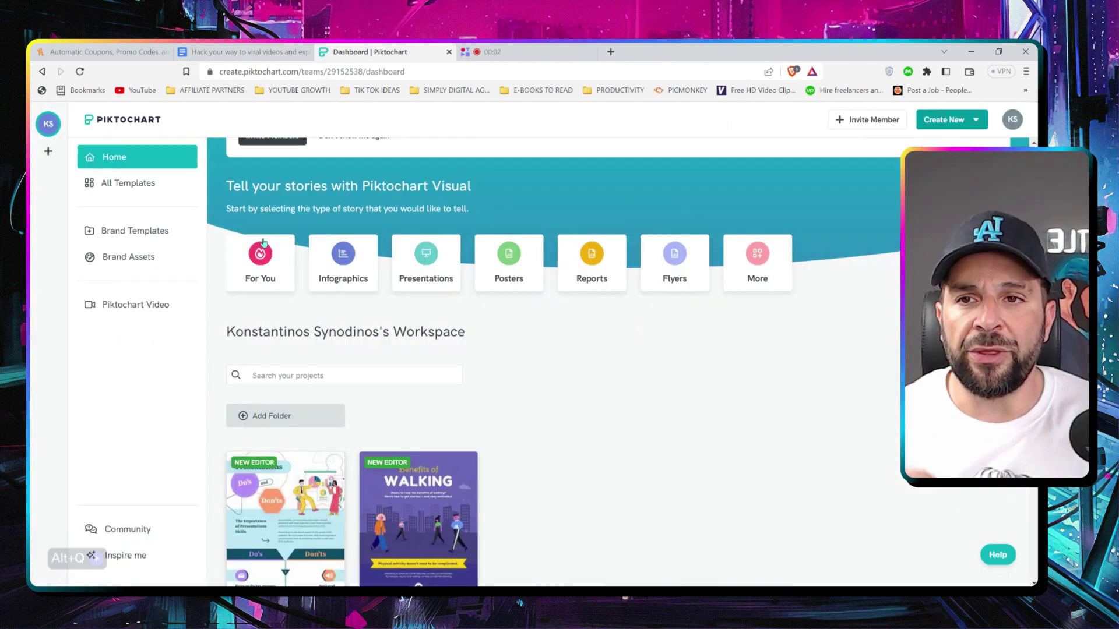
- Open the full template library and filter it to the Infographics format
{"action": "left_click", "coordinate": [155, 188]}
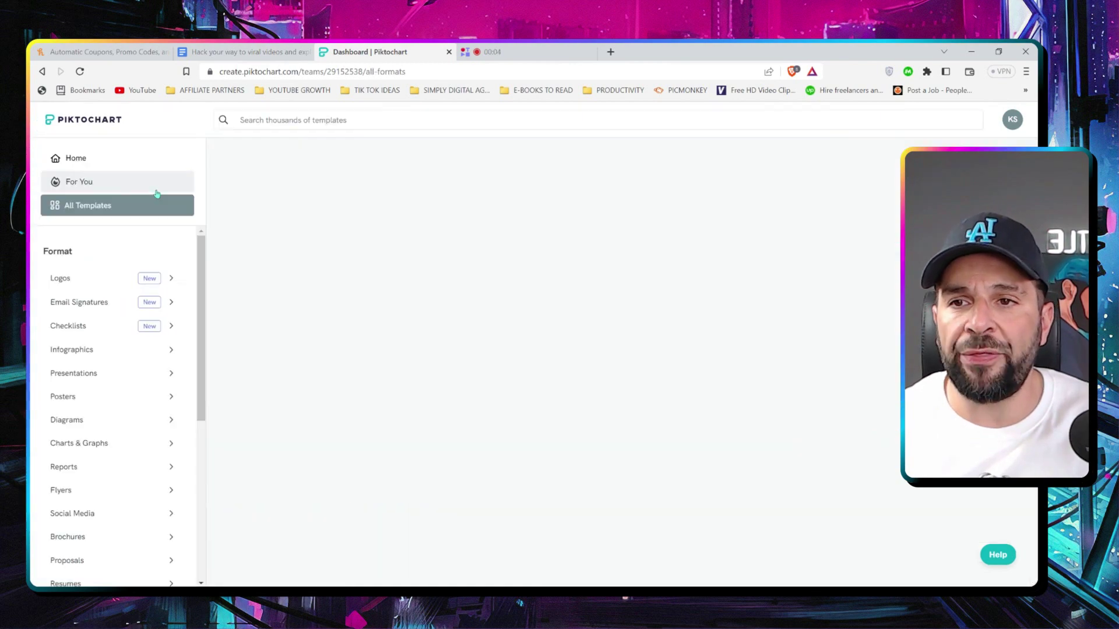
{"action": "key", "text": "alt+q"}
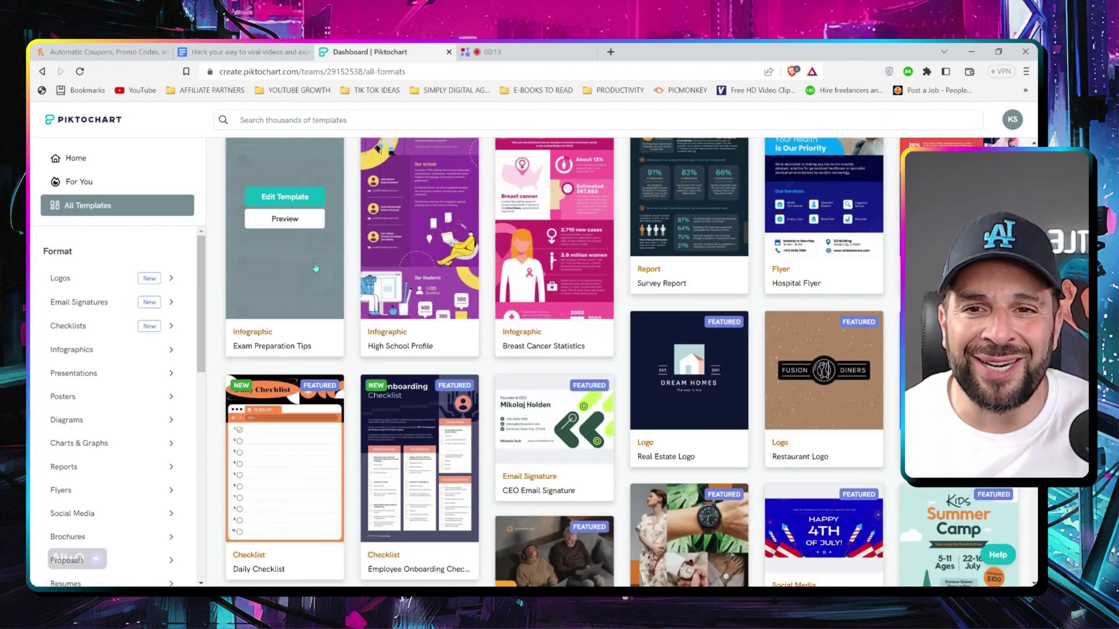
{"action": "scroll", "coordinate": [320, 265], "scroll_direction": "down", "scroll_amount": 1}
{"action": "scroll", "coordinate": [320, 264], "scroll_direction": "down", "scroll_amount": 5}
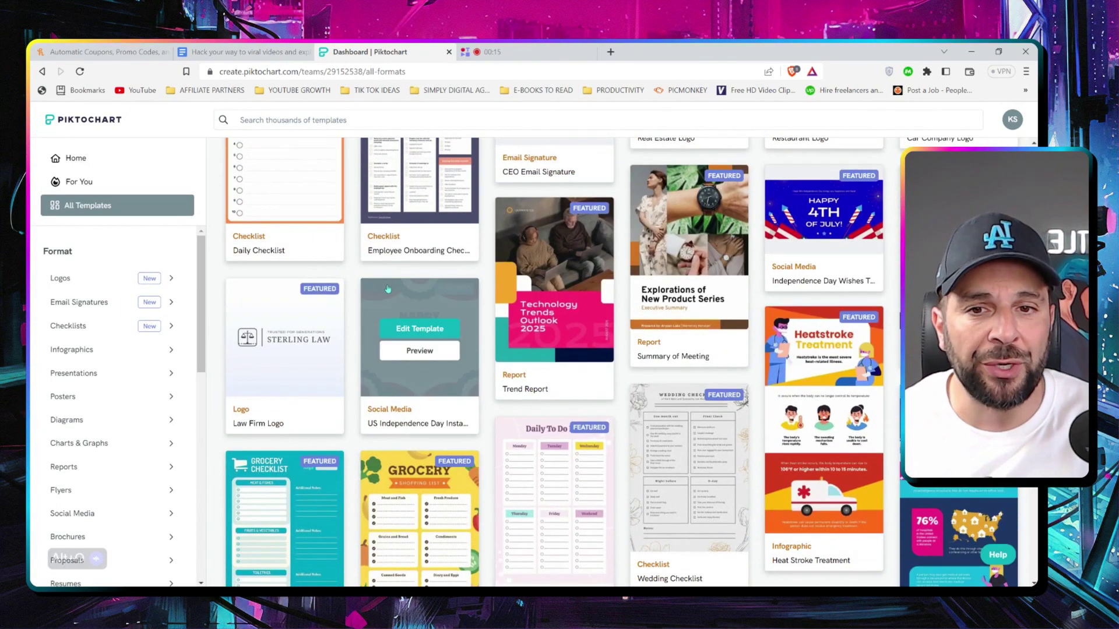
{"action": "scroll", "coordinate": [389, 304], "scroll_direction": "down", "scroll_amount": 6}
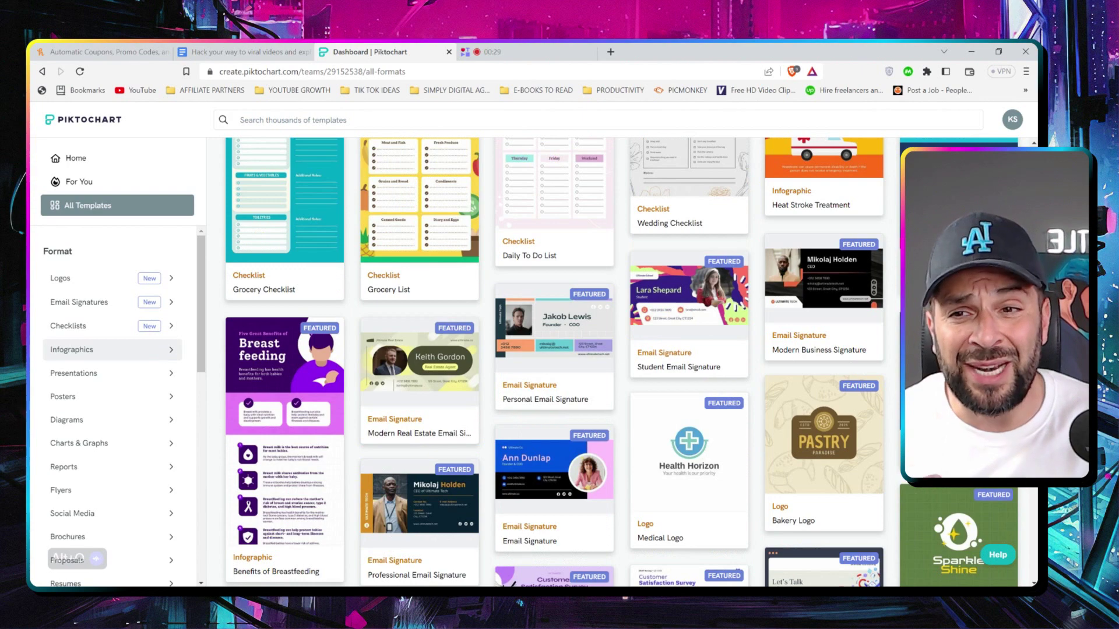
{"action": "left_click", "coordinate": [145, 356]}
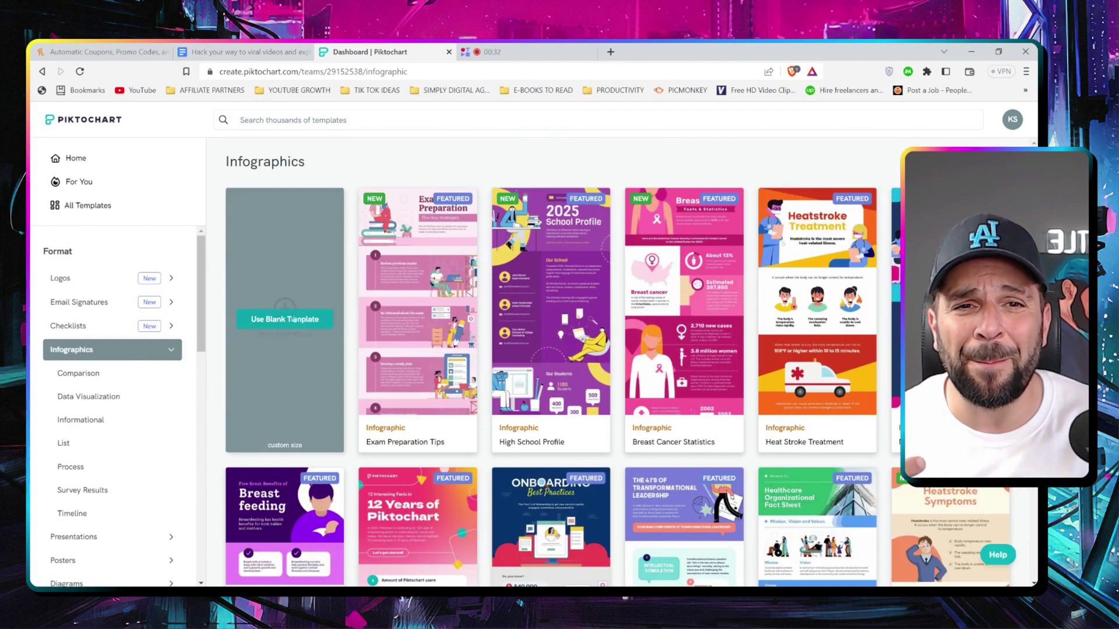
- Narrow the infographic templates to the Health & Medicine industry
{"action": "scroll", "coordinate": [419, 326], "scroll_direction": "down", "scroll_amount": 4}
{"action": "scroll", "coordinate": [280, 315], "scroll_direction": "down", "scroll_amount": 7}
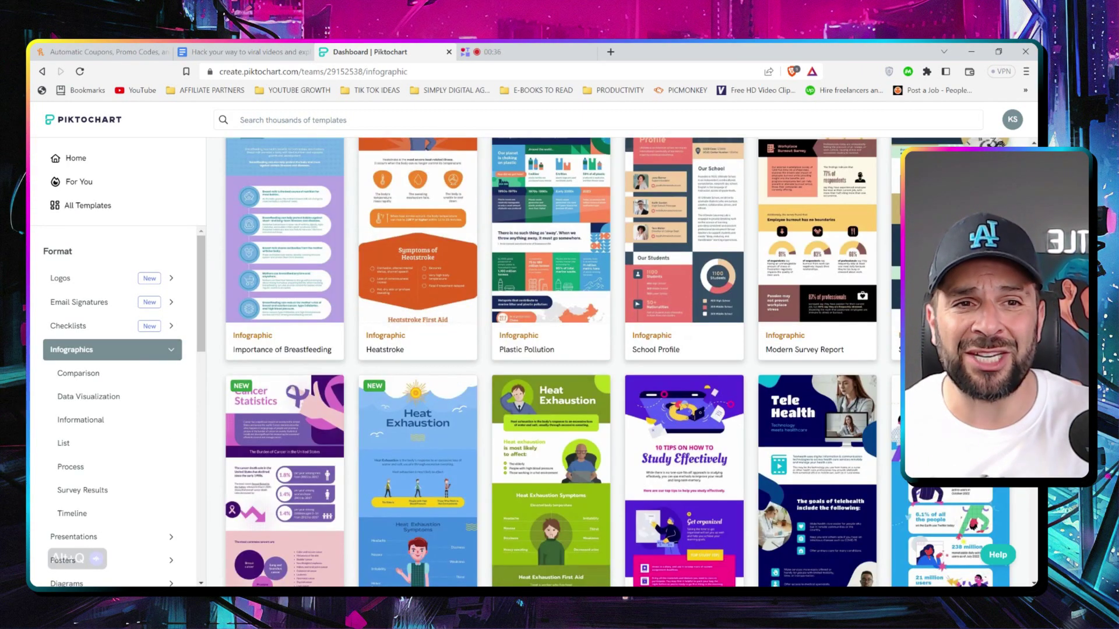
{"action": "scroll", "coordinate": [524, 344], "scroll_direction": "down", "scroll_amount": 5}
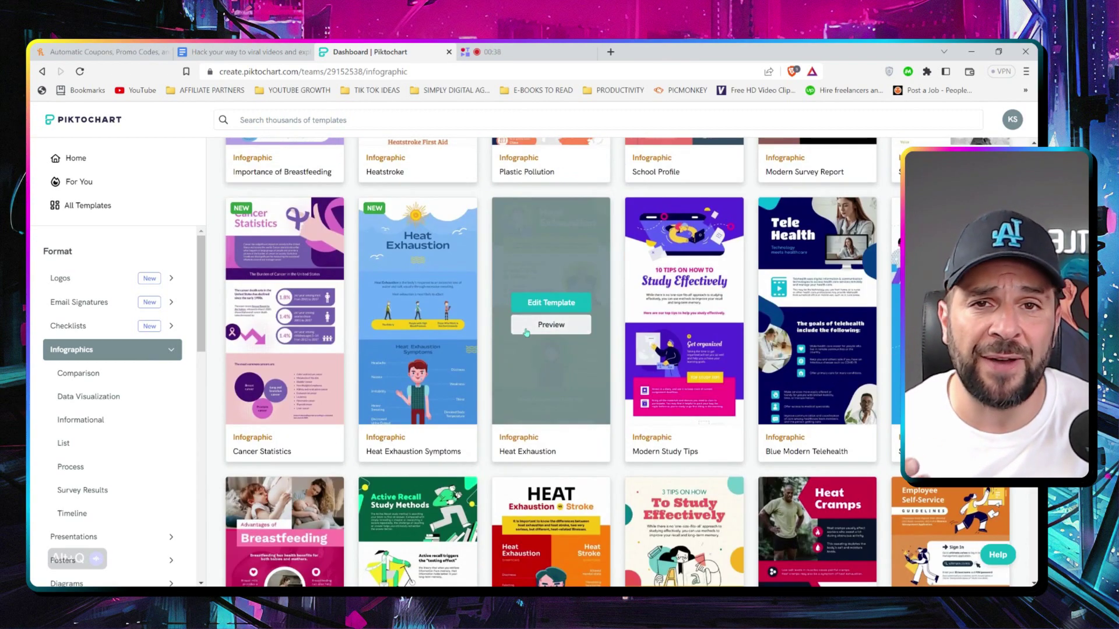
{"action": "scroll", "coordinate": [536, 347], "scroll_direction": "down", "scroll_amount": 2}
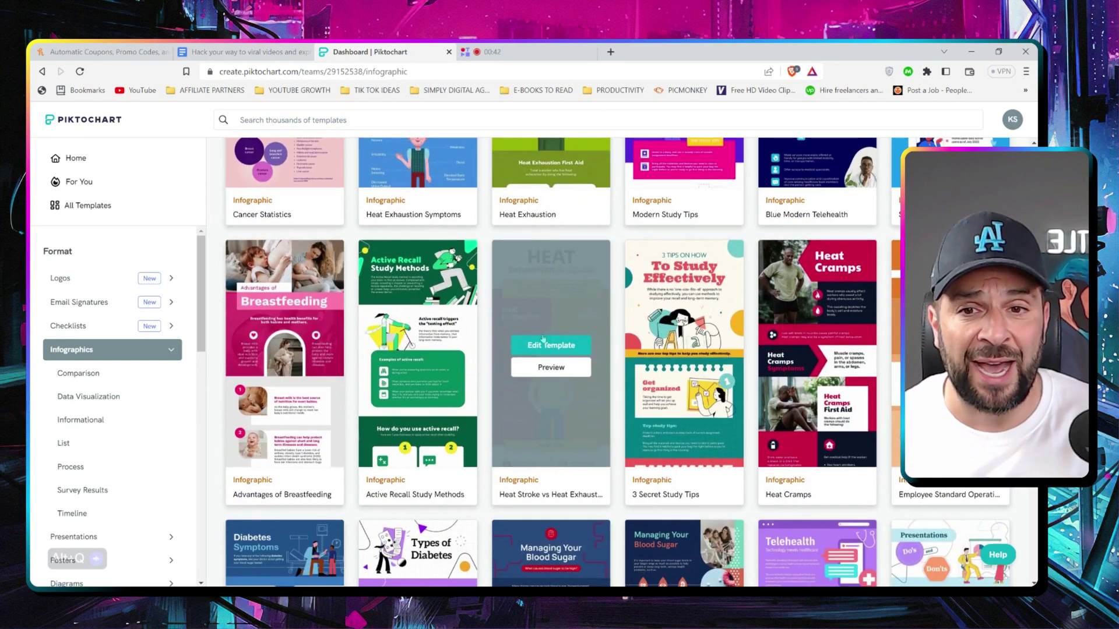
{"action": "scroll", "coordinate": [543, 339], "scroll_direction": "down", "scroll_amount": 9}
{"action": "scroll", "coordinate": [383, 307], "scroll_direction": "up", "scroll_amount": 1}
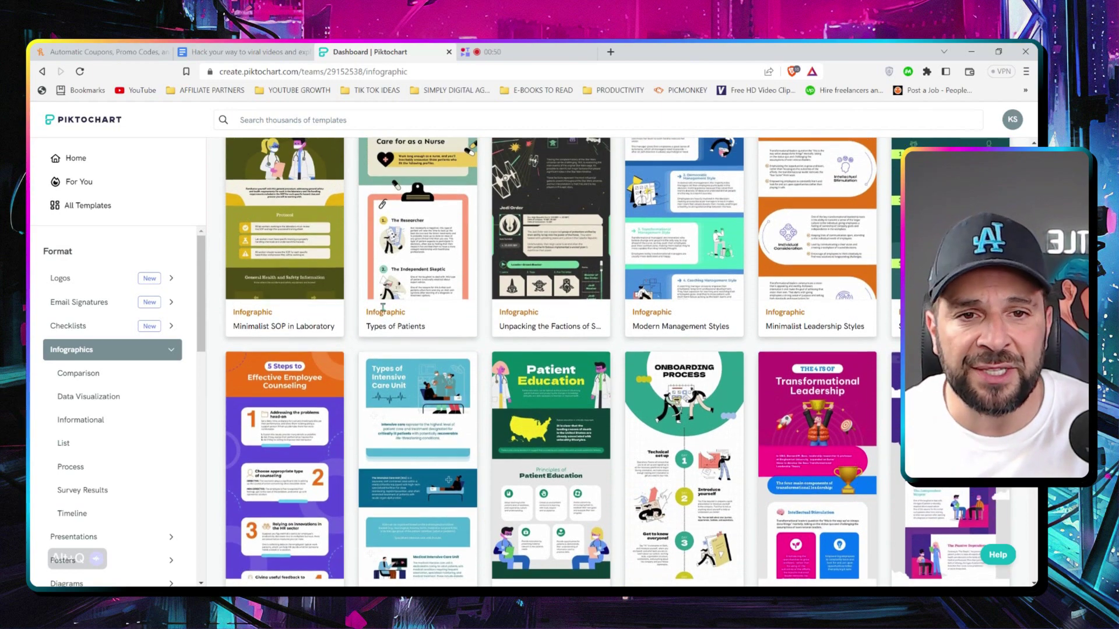
{"action": "scroll", "coordinate": [466, 324], "scroll_direction": "down", "scroll_amount": 6}
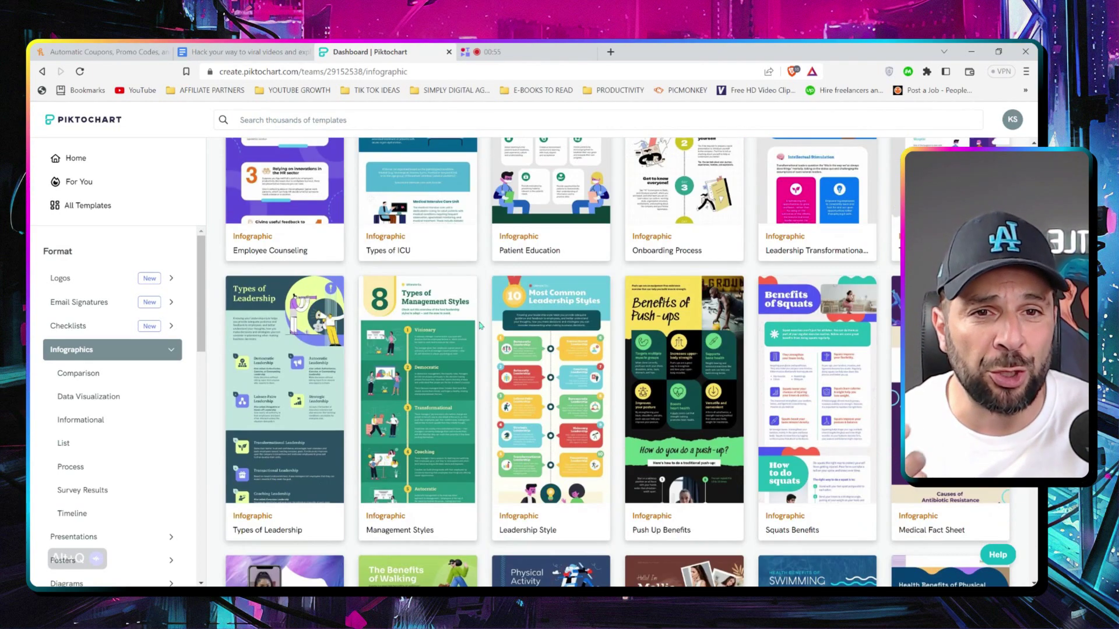
{"action": "scroll", "coordinate": [813, 408], "scroll_direction": "down", "scroll_amount": 11}
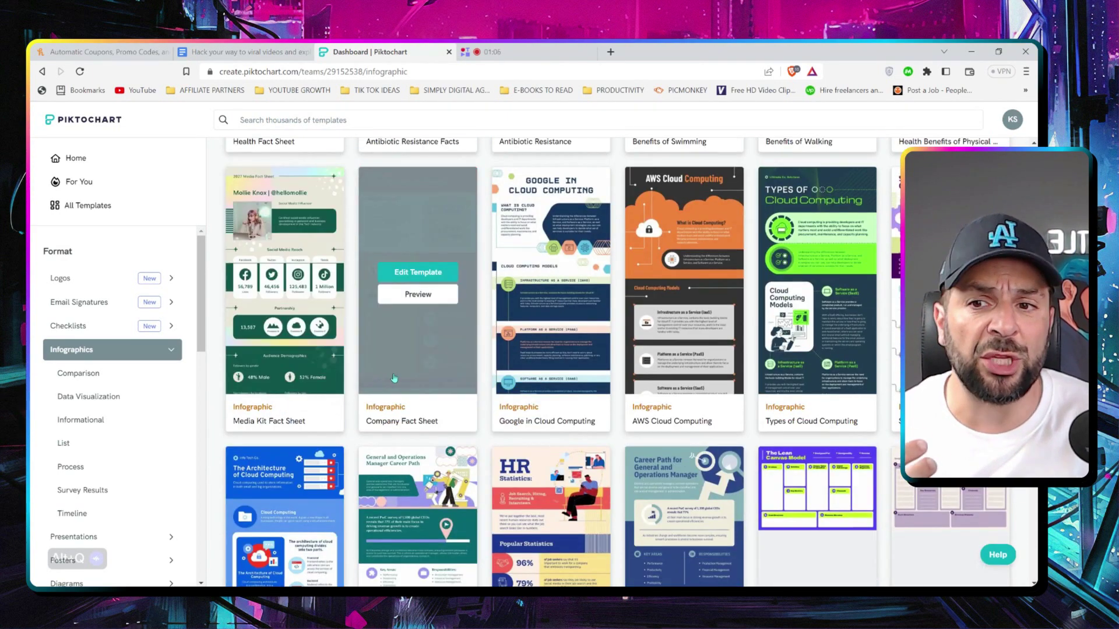
{"action": "scroll", "coordinate": [119, 466], "scroll_direction": "down", "scroll_amount": 10}
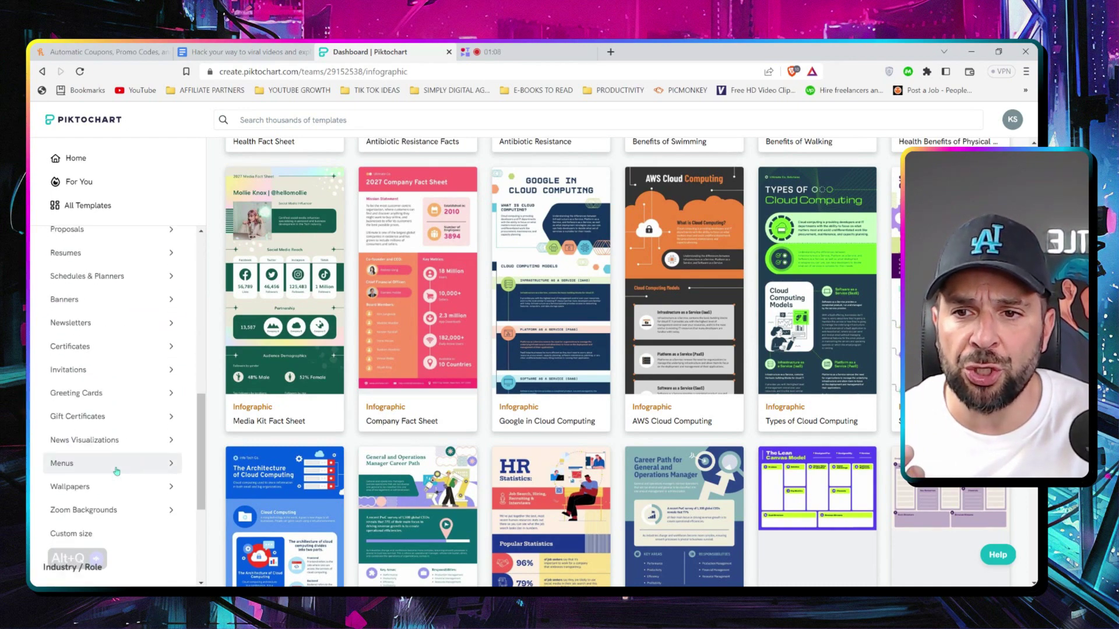
{"action": "scroll", "coordinate": [116, 469], "scroll_direction": "down", "scroll_amount": 4}
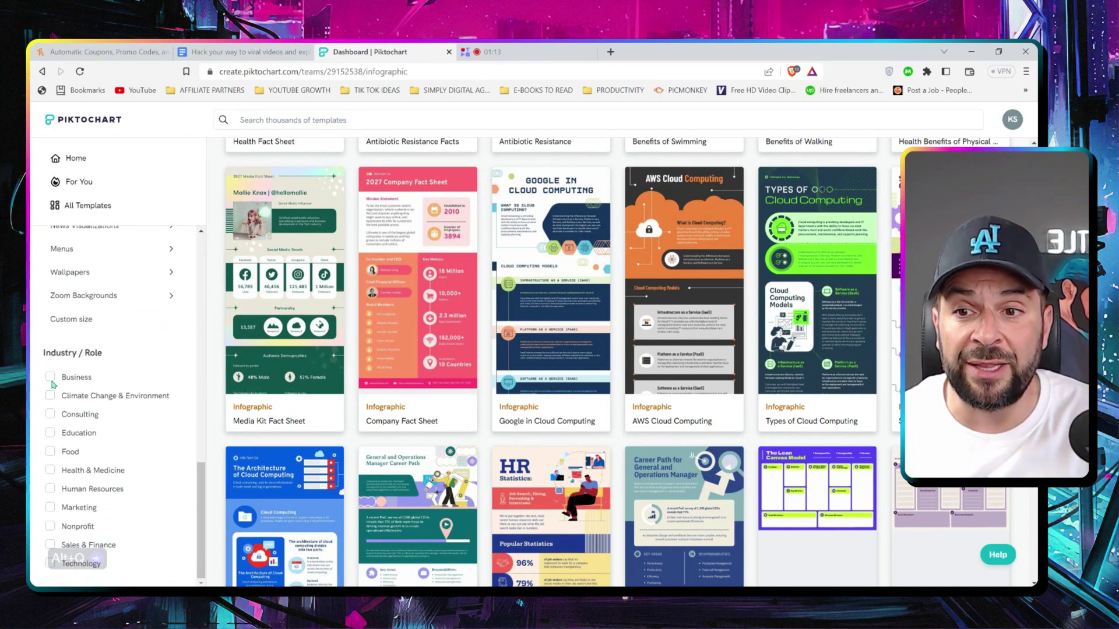
{"action": "left_click", "coordinate": [50, 470]}
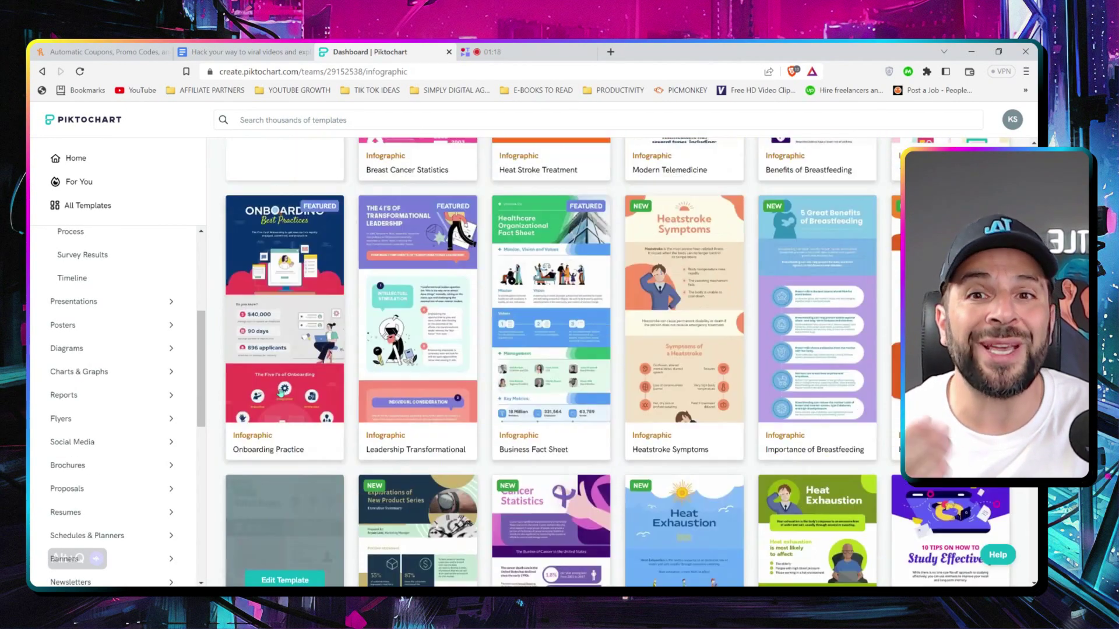
- Preview the Heat Exhaustion infographic template and scroll through it
{"action": "scroll", "coordinate": [408, 362], "scroll_direction": "down", "scroll_amount": 5}
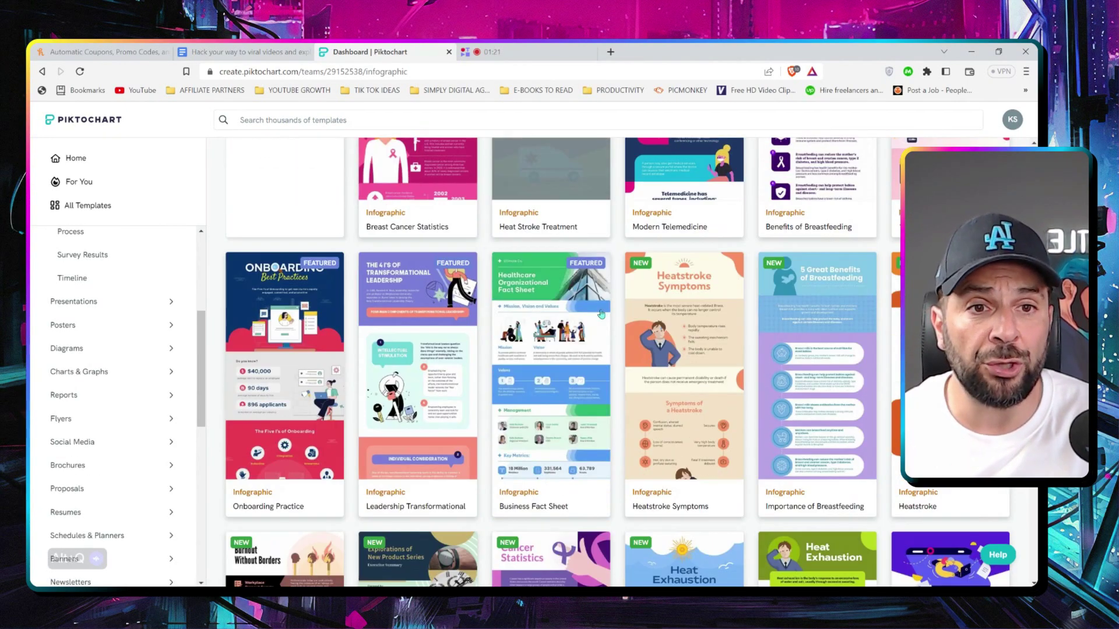
{"action": "scroll", "coordinate": [550, 379], "scroll_direction": "down", "scroll_amount": 4}
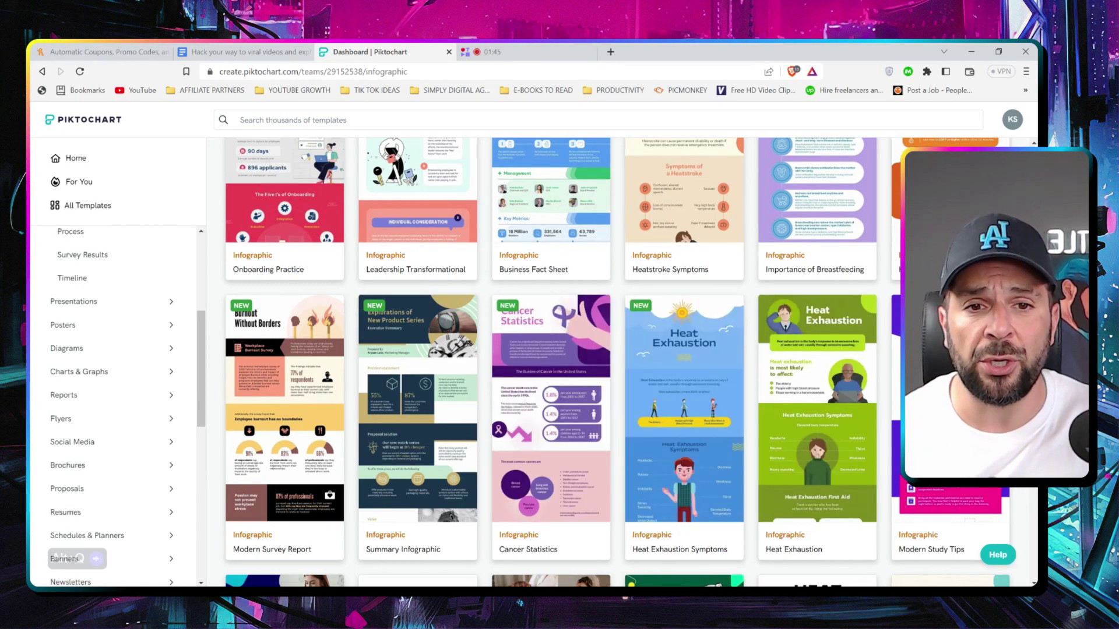
{"action": "left_click", "coordinate": [684, 417]}
{"action": "scroll", "coordinate": [418, 403], "scroll_direction": "down", "scroll_amount": 3}
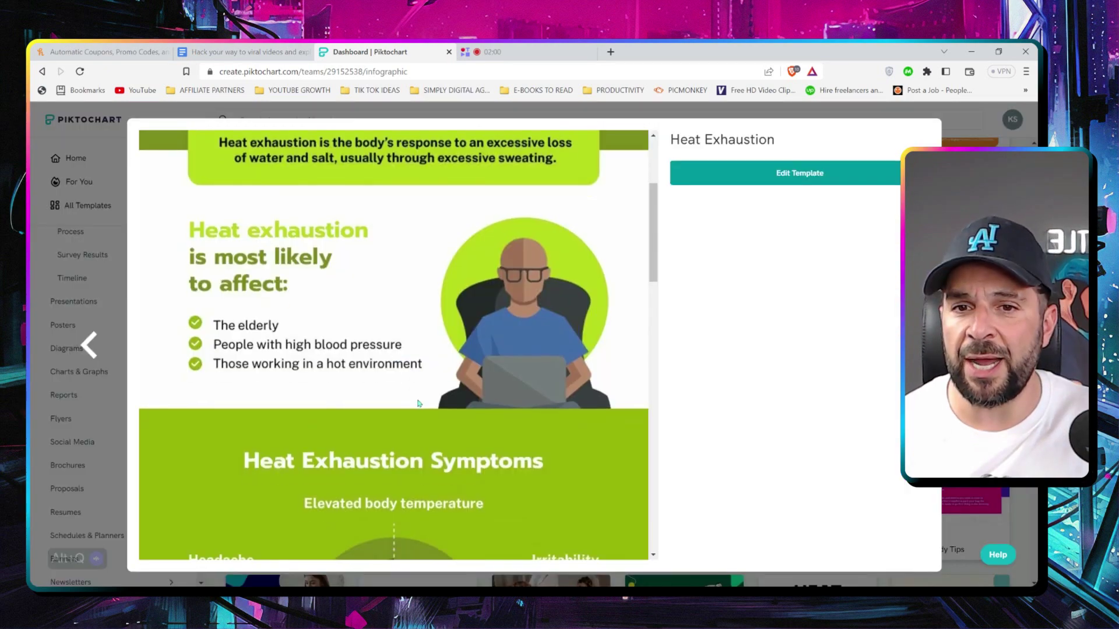
{"action": "scroll", "coordinate": [418, 404], "scroll_direction": "down", "scroll_amount": 15}
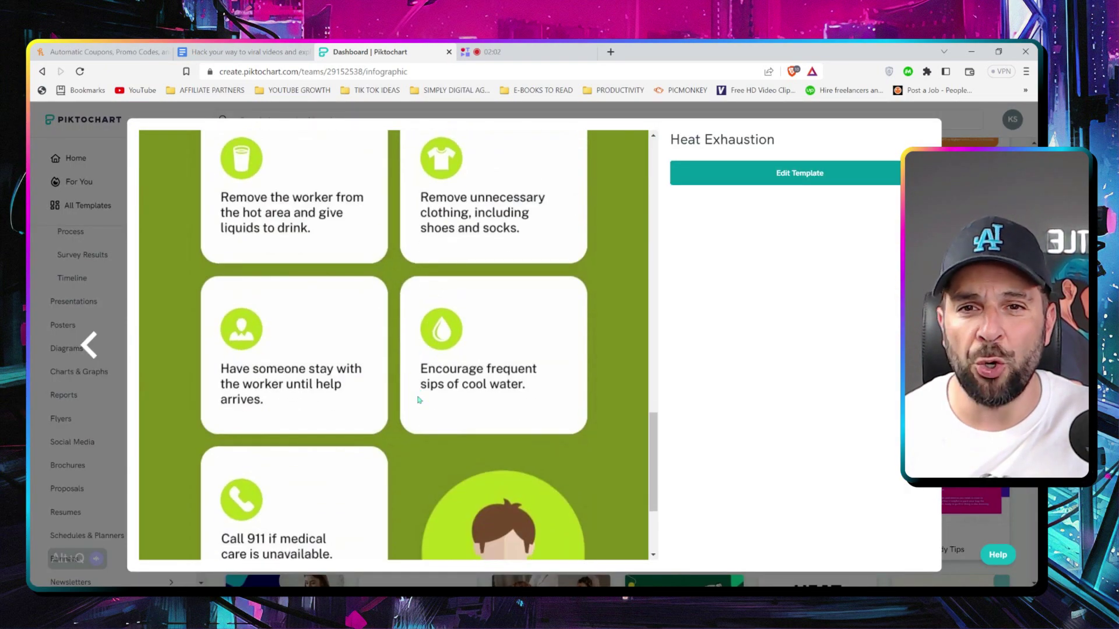
{"action": "scroll", "coordinate": [418, 401], "scroll_direction": "down", "scroll_amount": 3}
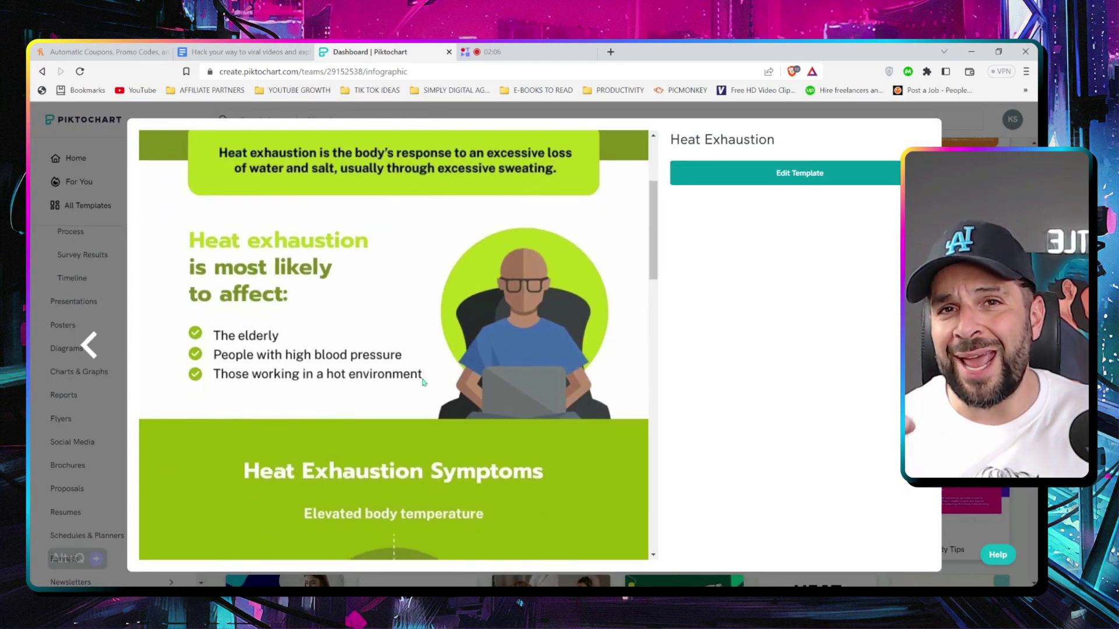
{"action": "scroll", "coordinate": [425, 380], "scroll_direction": "up", "scroll_amount": 3}
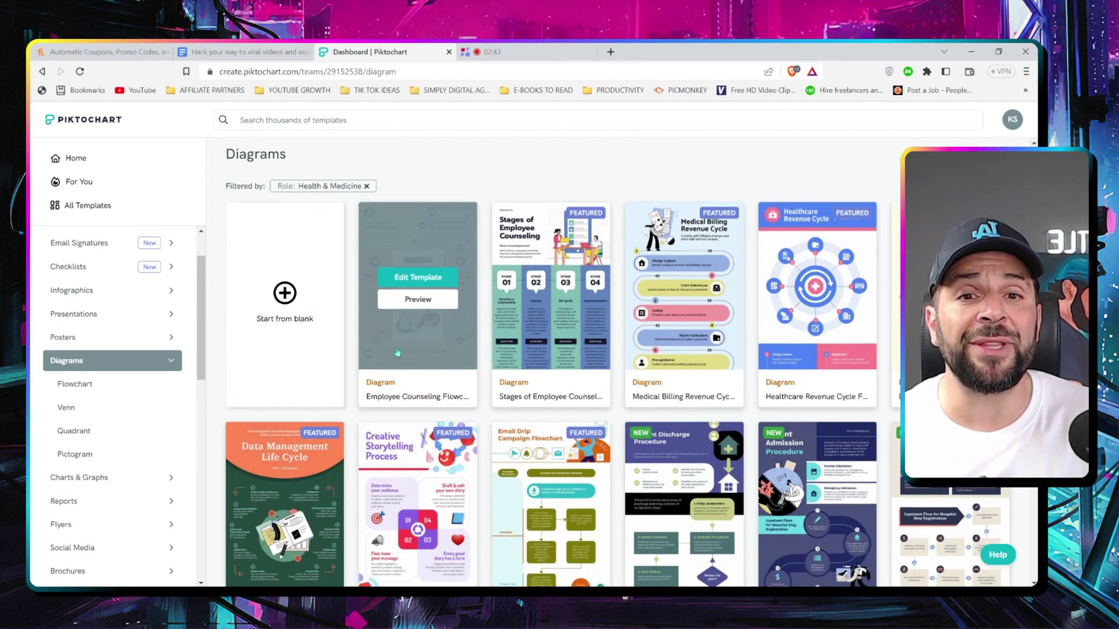
- Preview the Process Flow Diagram template
{"action": "scroll", "coordinate": [395, 353], "scroll_direction": "down", "scroll_amount": 1}
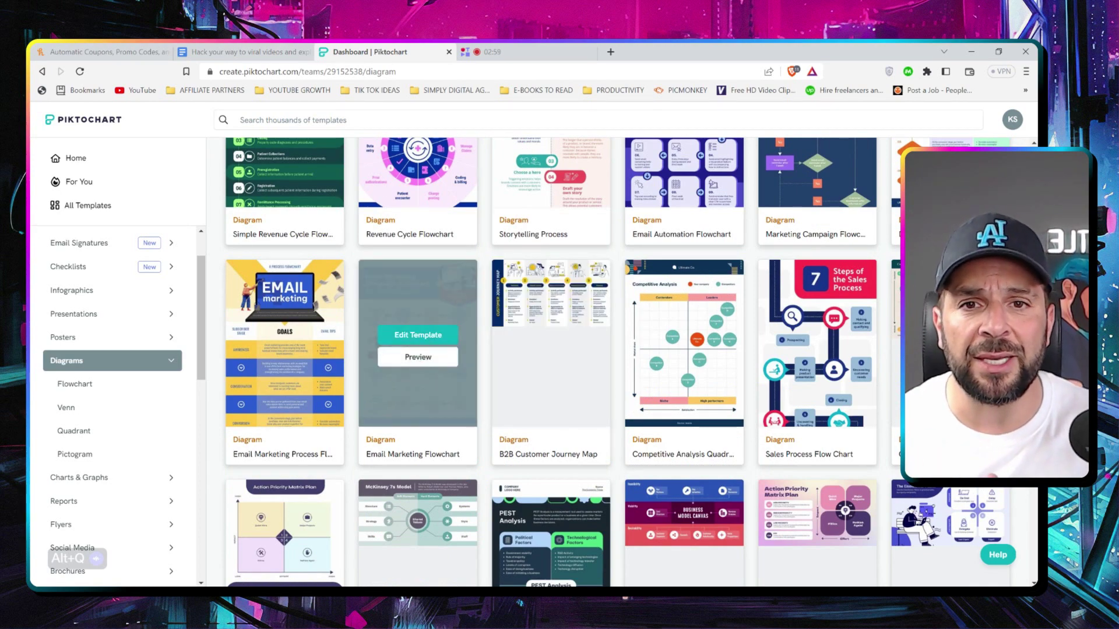
{"action": "scroll", "coordinate": [406, 403], "scroll_direction": "down", "scroll_amount": 5}
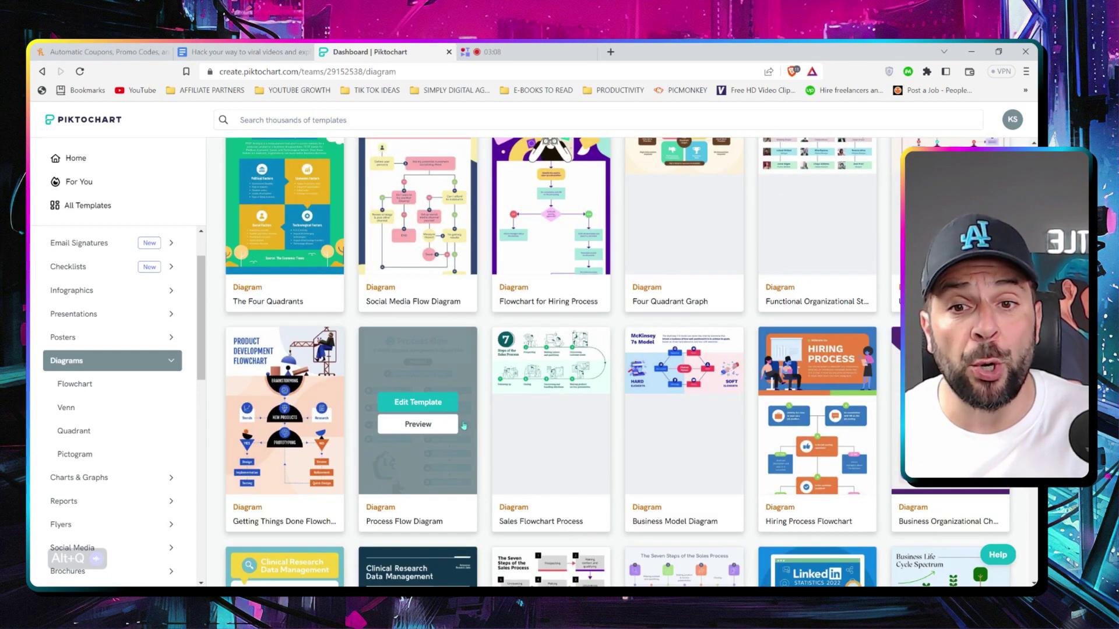
{"action": "left_click", "coordinate": [421, 432]}
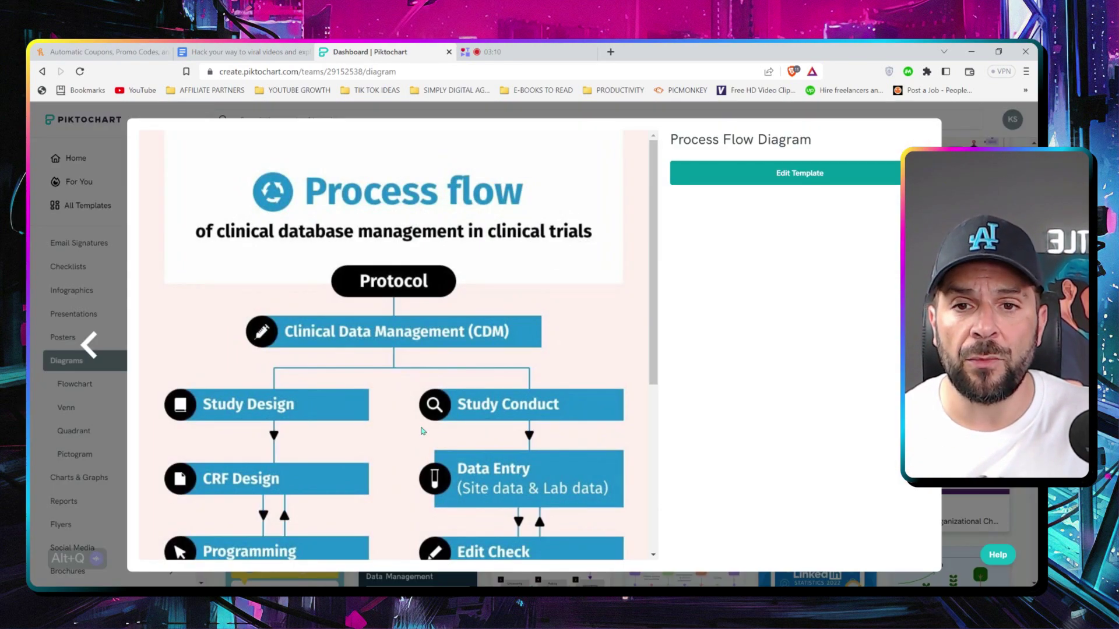
{"action": "scroll", "coordinate": [421, 432], "scroll_direction": "down", "scroll_amount": 5}
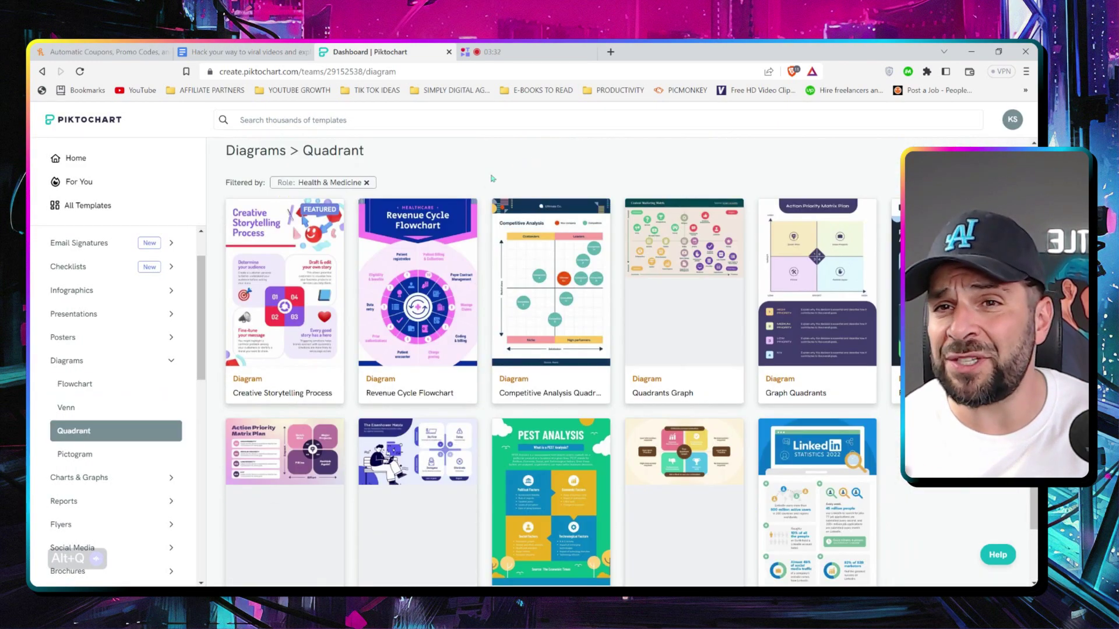
- Preview the Competitive Analysis Quadrant template, then close the preview
{"action": "mouse_move", "coordinate": [572, 250]}
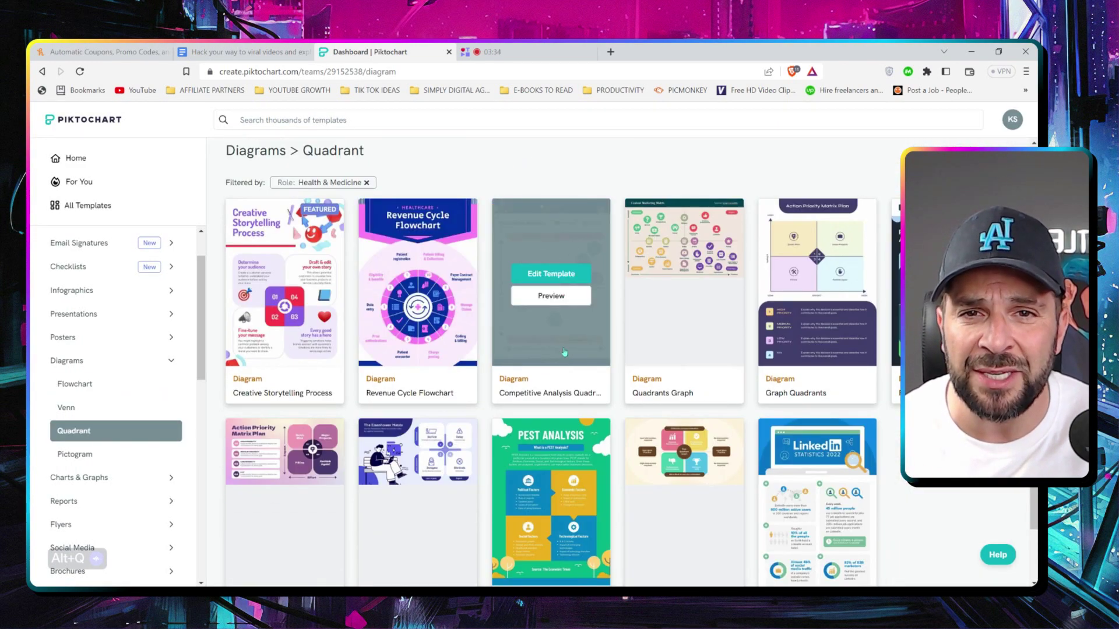
{"action": "left_click", "coordinate": [551, 297]}
{"action": "scroll", "coordinate": [486, 337], "scroll_direction": "down", "scroll_amount": 3}
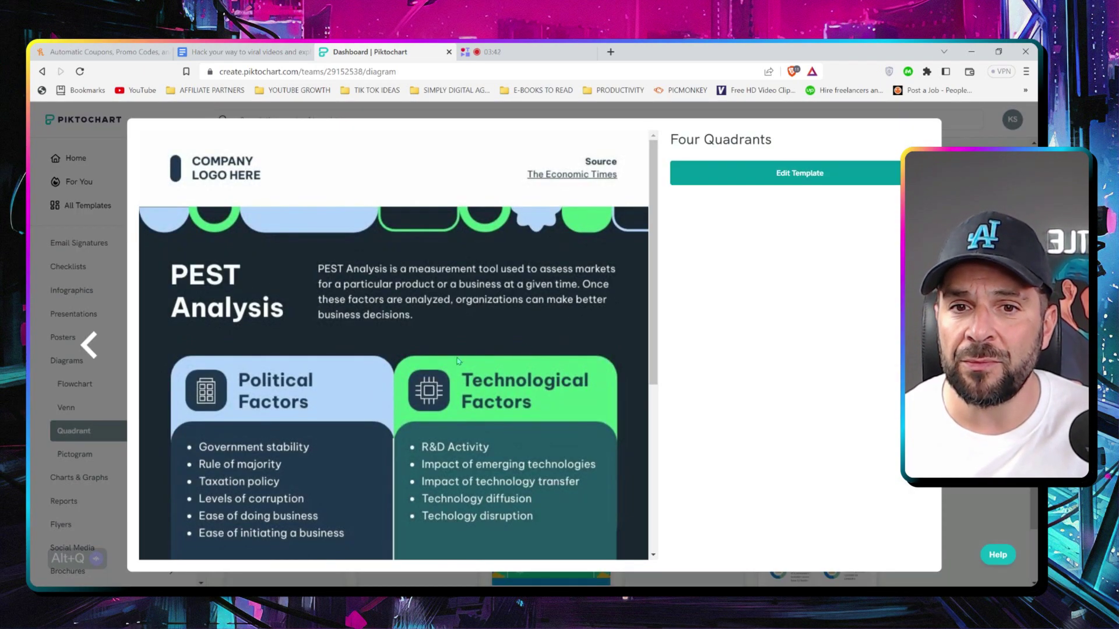
{"action": "scroll", "coordinate": [459, 360], "scroll_direction": "down", "scroll_amount": 5}
{"action": "scroll", "coordinate": [445, 365], "scroll_direction": "up", "scroll_amount": 5}
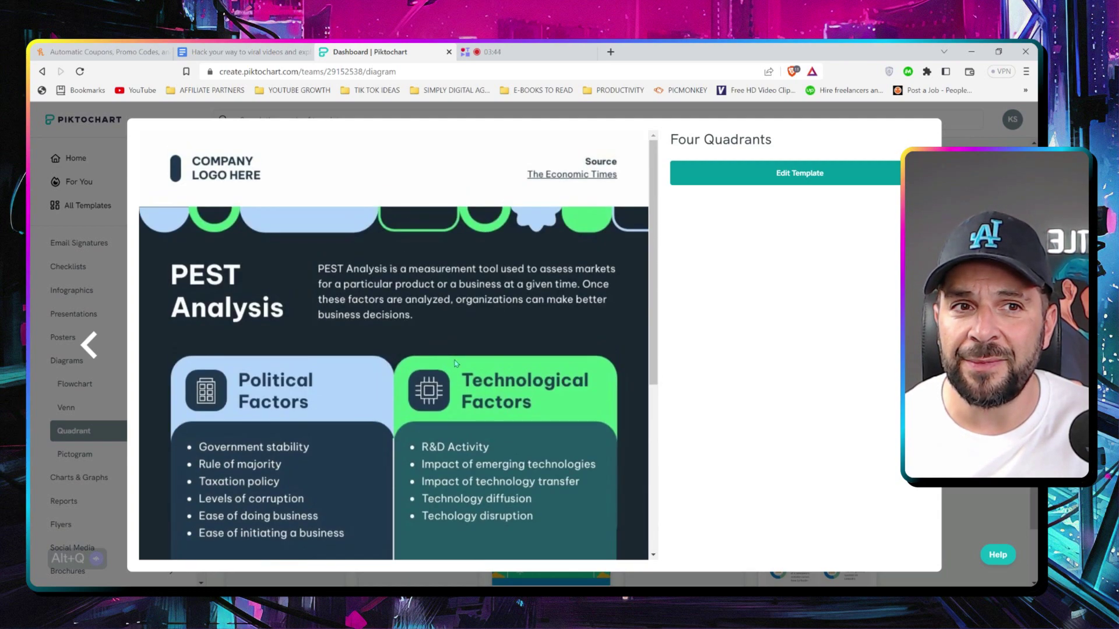
{"action": "key", "text": "Escape"}
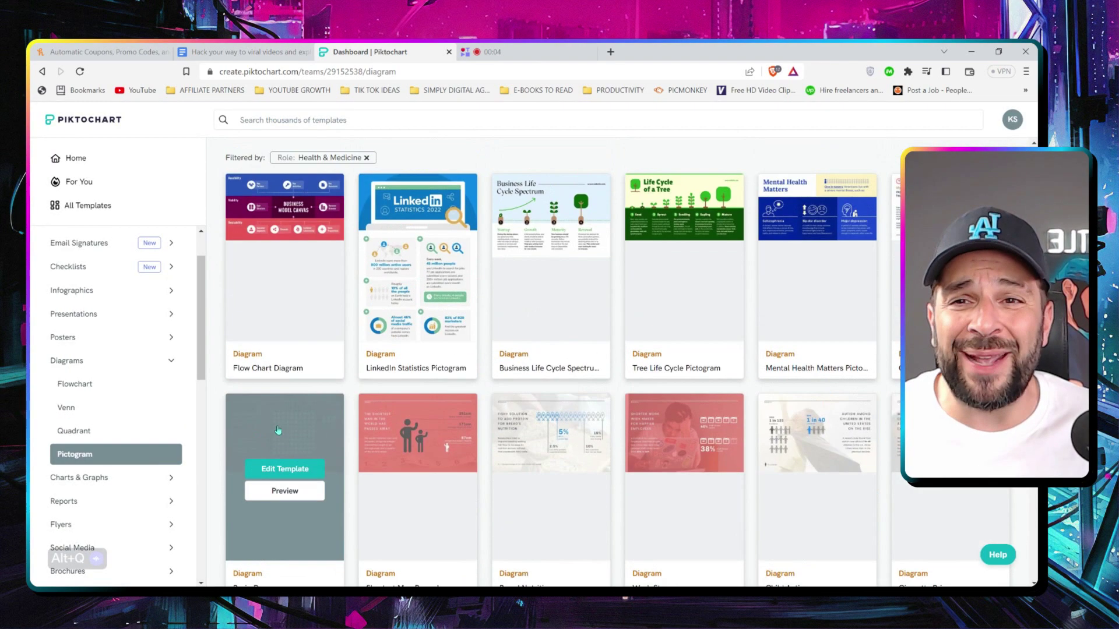
- Preview the Brain Damage and Alcohol Consumption pictogram templates
{"action": "scroll", "coordinate": [344, 385], "scroll_direction": "down", "scroll_amount": 3}
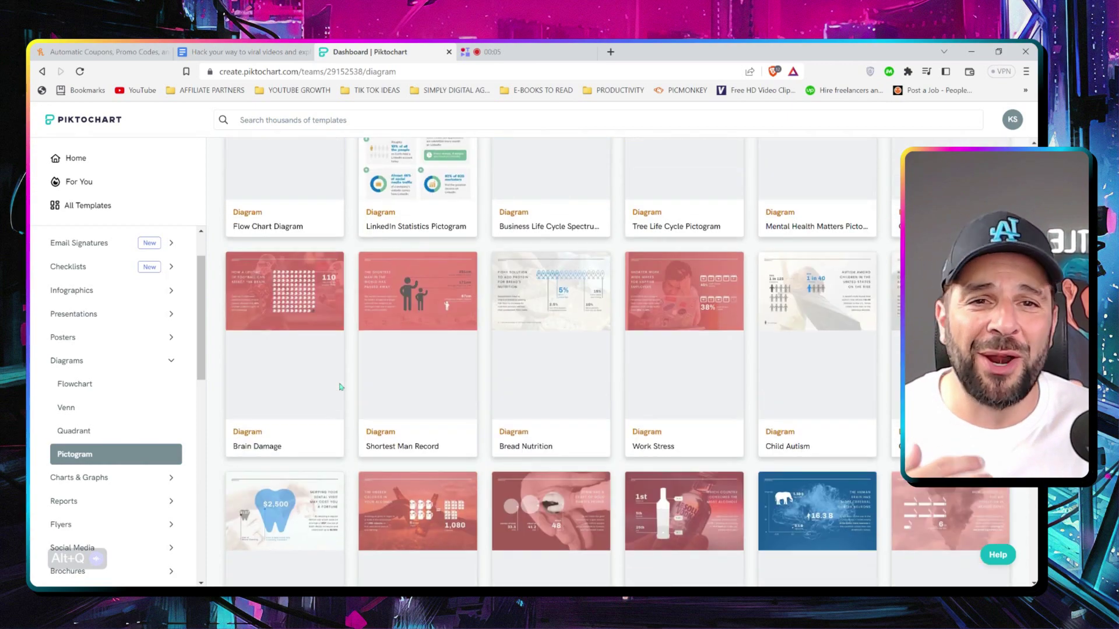
{"action": "left_click", "coordinate": [286, 349]}
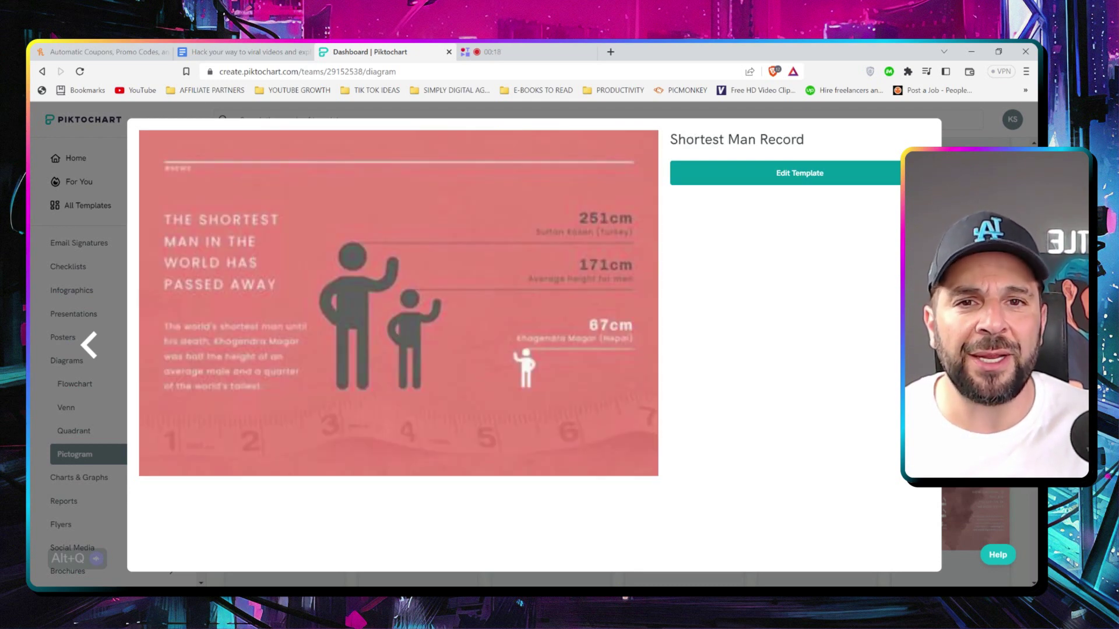
{"action": "key", "text": "Right"}
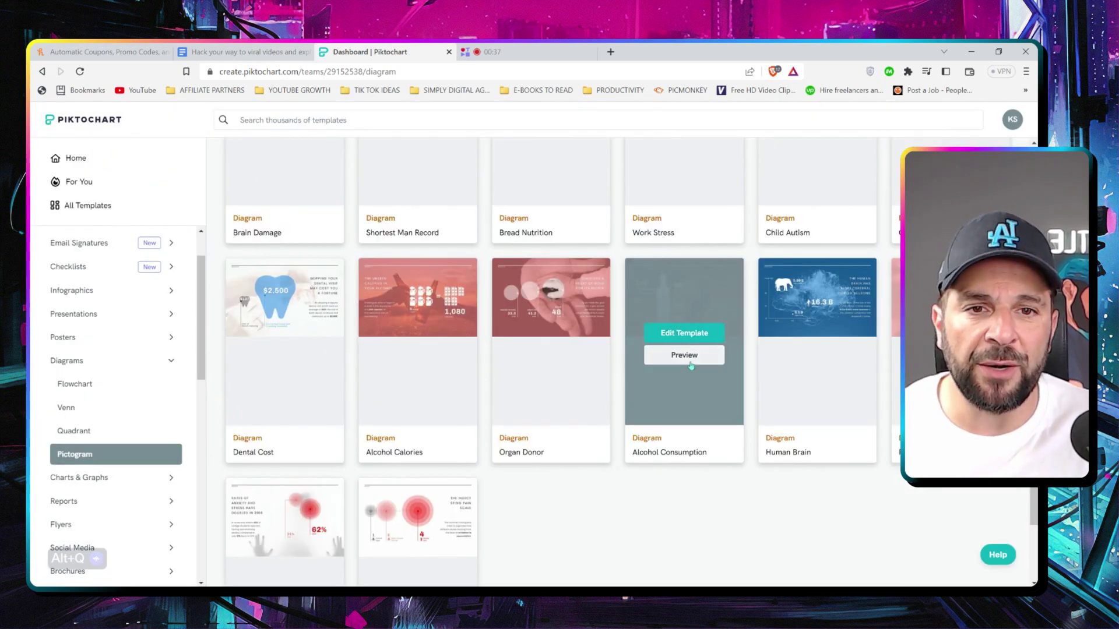
{"action": "left_click", "coordinate": [683, 354]}
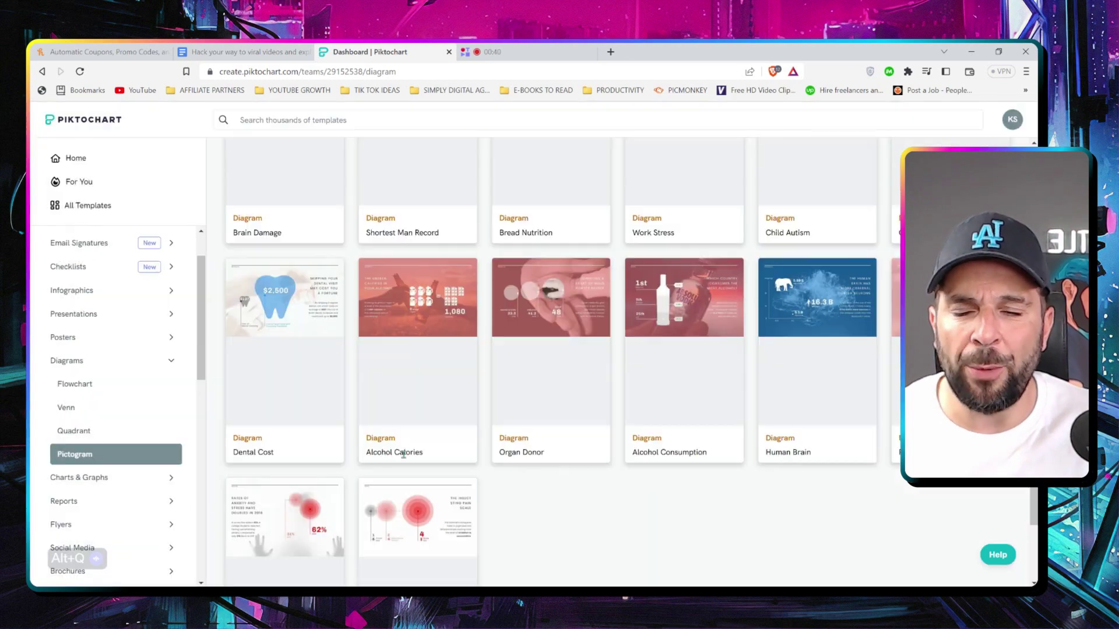
{"action": "scroll", "coordinate": [374, 471], "scroll_direction": "down", "scroll_amount": 3}
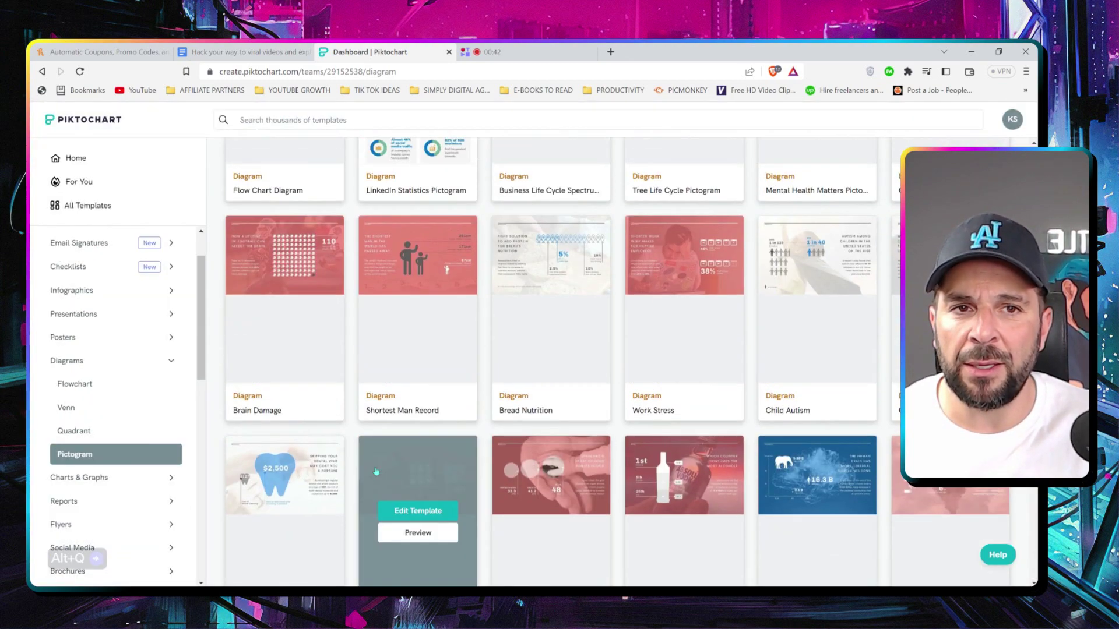
{"action": "scroll", "coordinate": [380, 469], "scroll_direction": "up", "scroll_amount": 1}
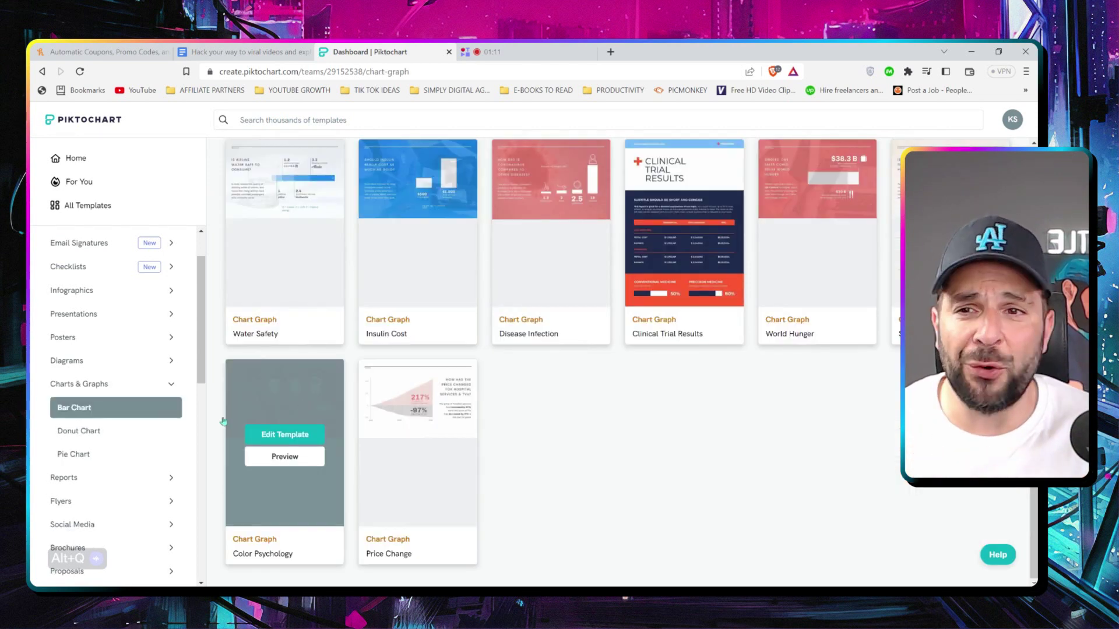
- Browse the Donut Chart and research Report template categories
{"action": "left_click", "coordinate": [88, 439]}
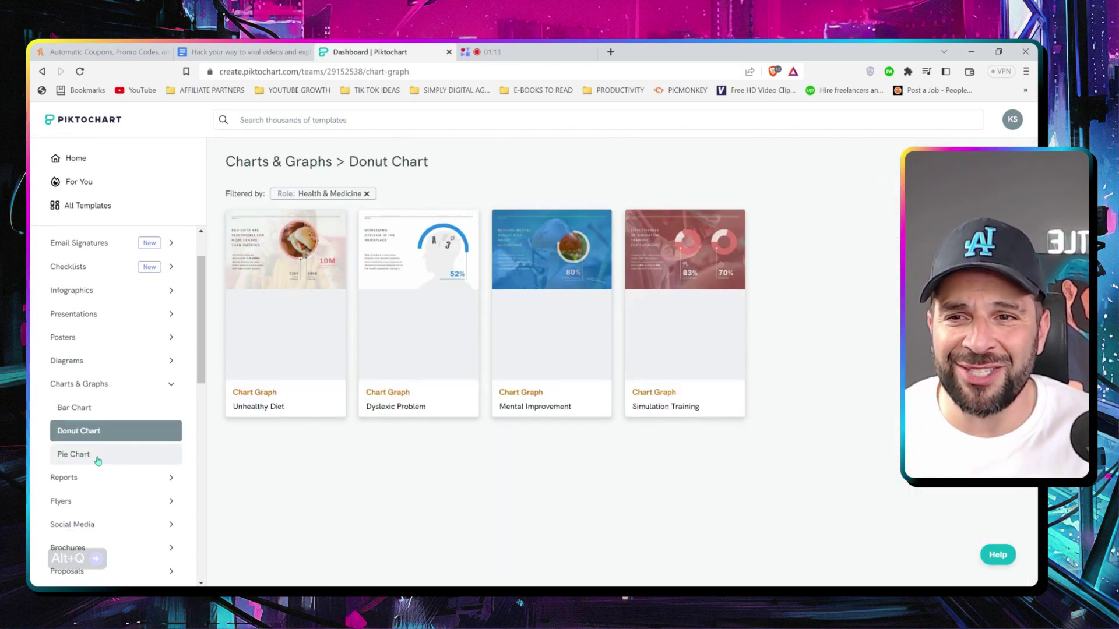
{"action": "left_click", "coordinate": [63, 477]}
{"action": "left_click", "coordinate": [73, 454]}
{"action": "scroll", "coordinate": [494, 397], "scroll_direction": "down", "scroll_amount": 5}
{"action": "scroll", "coordinate": [494, 396], "scroll_direction": "down", "scroll_amount": 4}
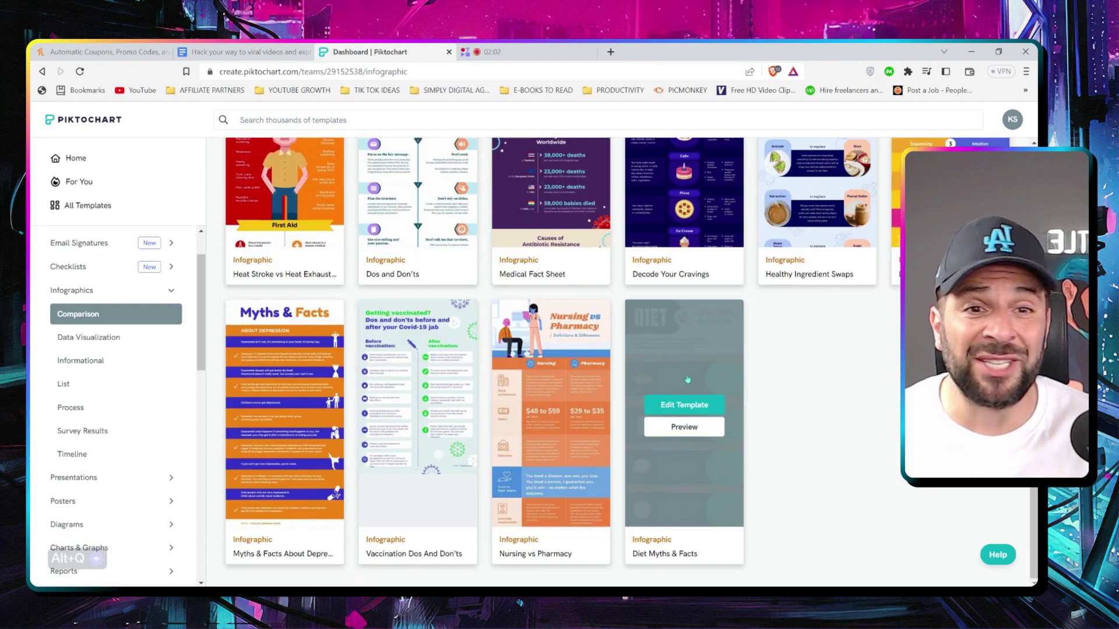
- Preview the Diet Myths & Facts template and scroll through its myths
{"action": "left_click", "coordinate": [684, 425]}
{"action": "scroll", "coordinate": [390, 286], "scroll_direction": "down", "scroll_amount": 5}
{"action": "scroll", "coordinate": [390, 286], "scroll_direction": "down", "scroll_amount": 6}
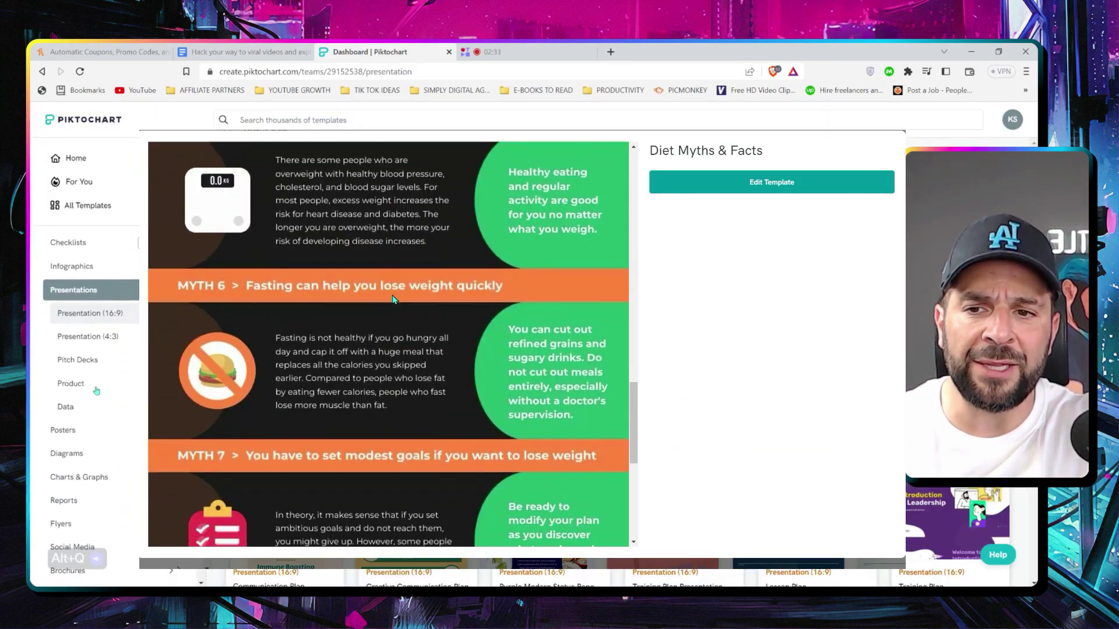
{"action": "scroll", "coordinate": [393, 295], "scroll_direction": "down", "scroll_amount": 3}
{"action": "scroll", "coordinate": [393, 295], "scroll_direction": "down", "scroll_amount": 2}
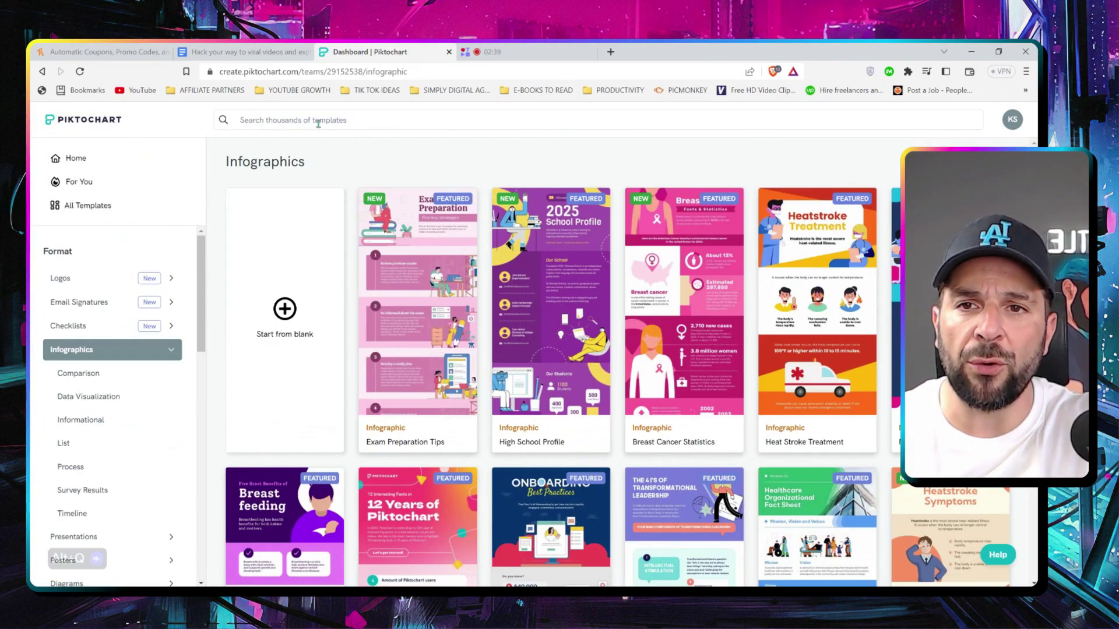
- Search templates for 'tips' and open the South Korea travel infographic for editing
{"action": "left_click", "coordinate": [318, 120]}
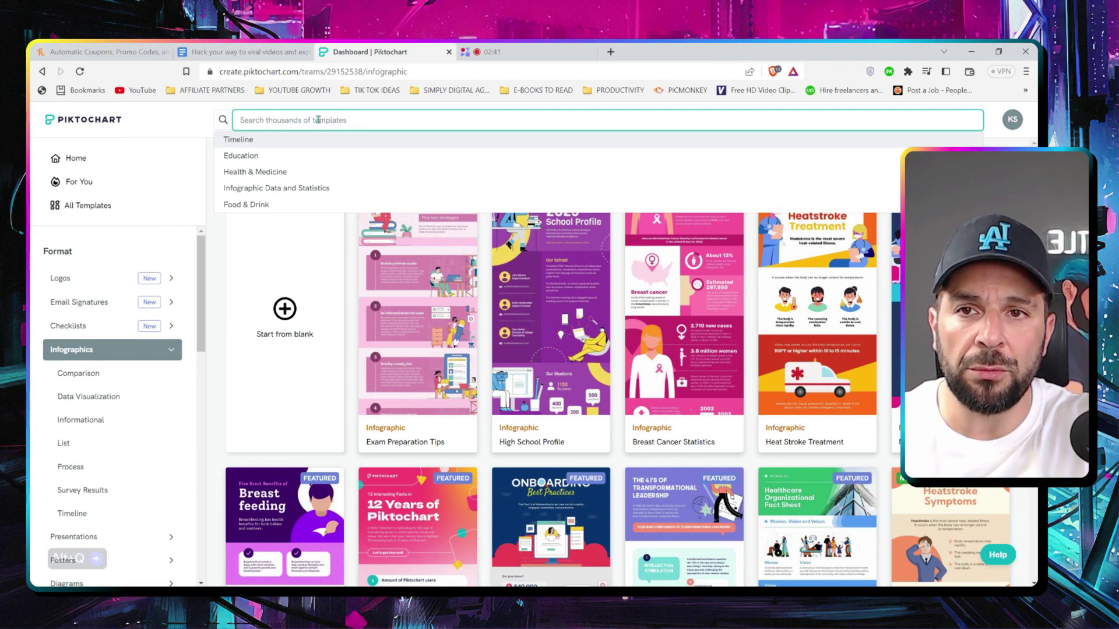
{"action": "type", "text": "tips"}
{"action": "key", "text": "Return"}
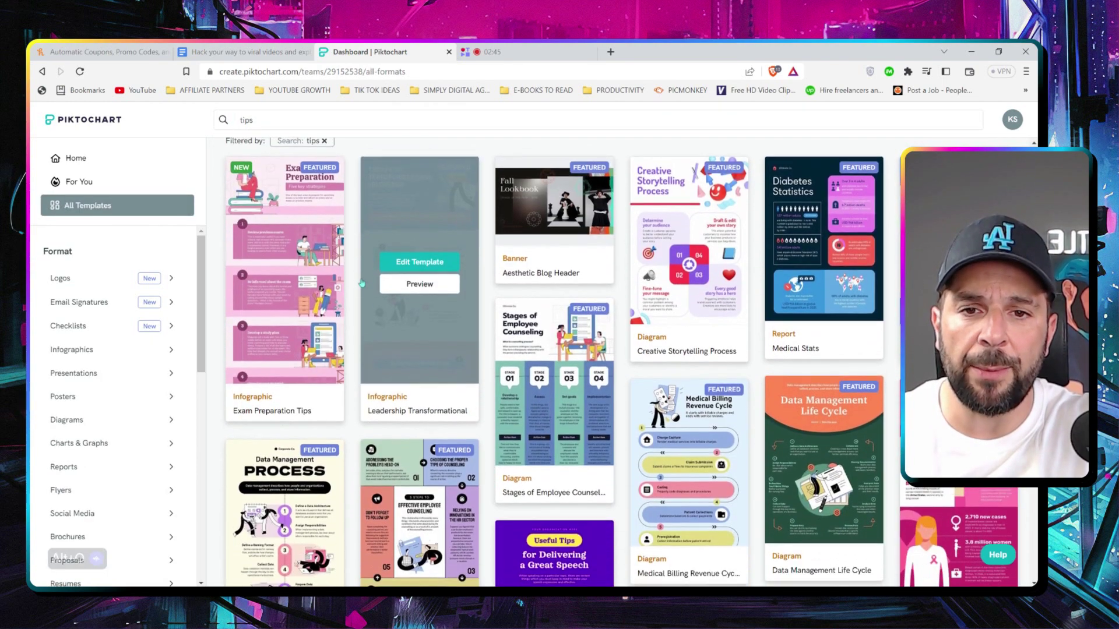
{"action": "scroll", "coordinate": [384, 279], "scroll_direction": "down", "scroll_amount": 2}
{"action": "scroll", "coordinate": [384, 287], "scroll_direction": "down", "scroll_amount": 3}
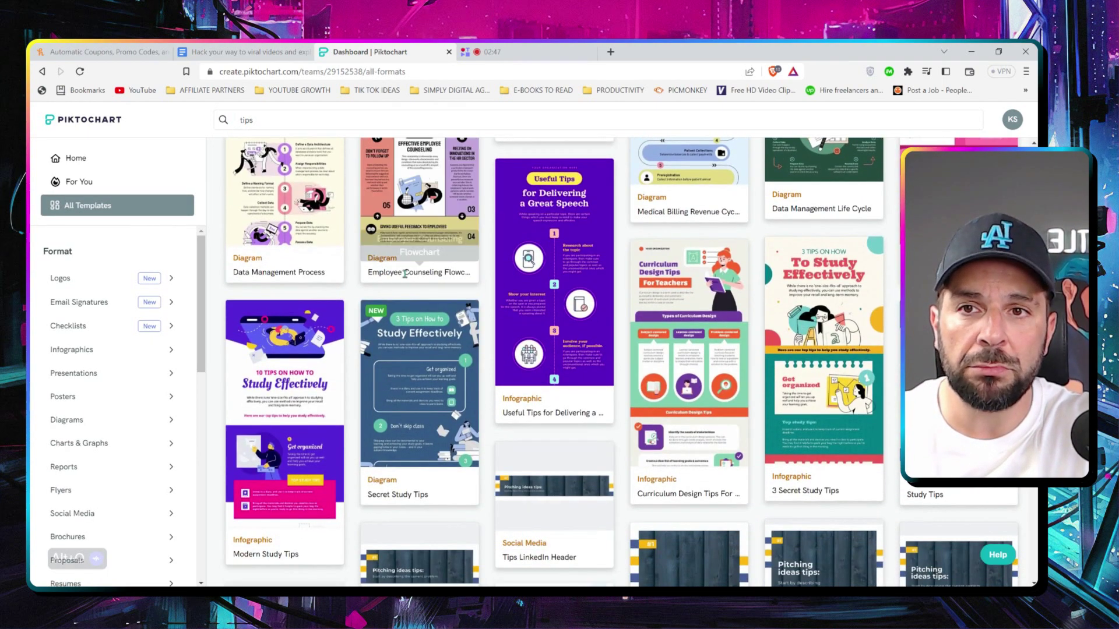
{"action": "scroll", "coordinate": [404, 273], "scroll_direction": "down", "scroll_amount": 5}
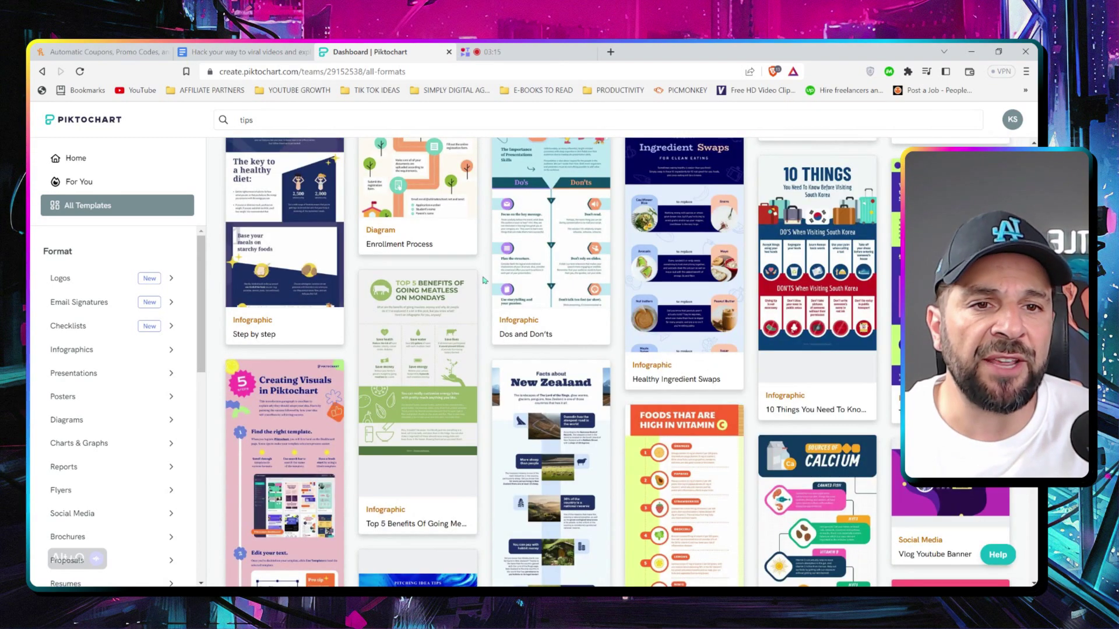
{"action": "left_click", "coordinate": [823, 264]}
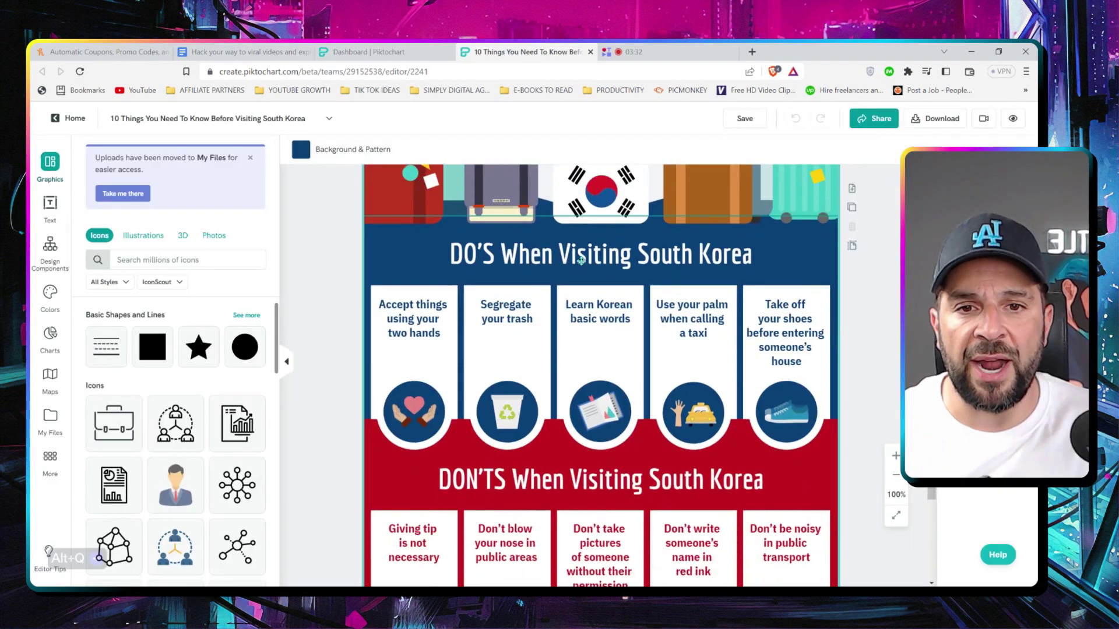
- Select the 'Accept things' text block and its heart icon in the infographic
{"action": "scroll", "coordinate": [546, 300], "scroll_direction": "down", "scroll_amount": 3}
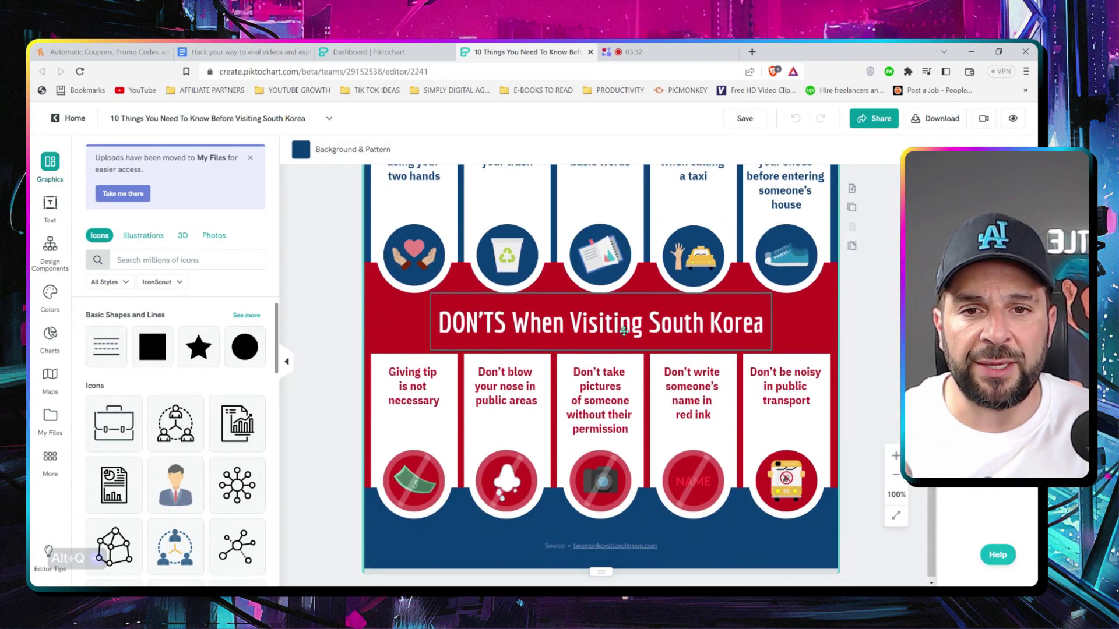
{"action": "scroll", "coordinate": [547, 300], "scroll_direction": "up", "scroll_amount": 1}
{"action": "left_click", "coordinate": [412, 220]}
{"action": "left_click", "coordinate": [414, 309]}
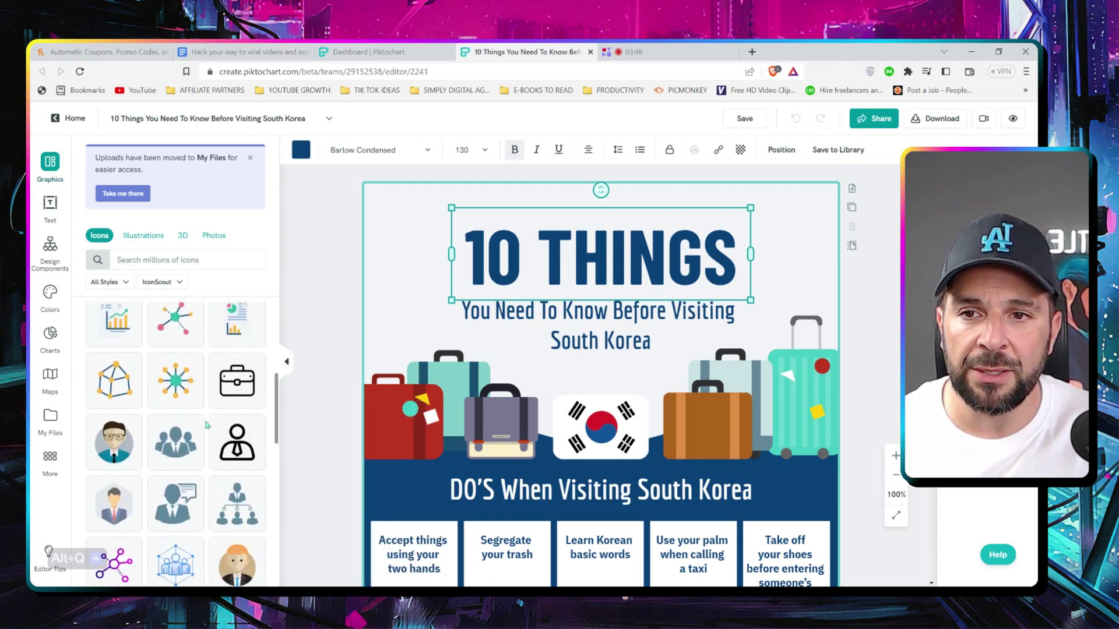
- Open Design Components and go to the Photo Grids collection
{"action": "left_click", "coordinate": [50, 248]}
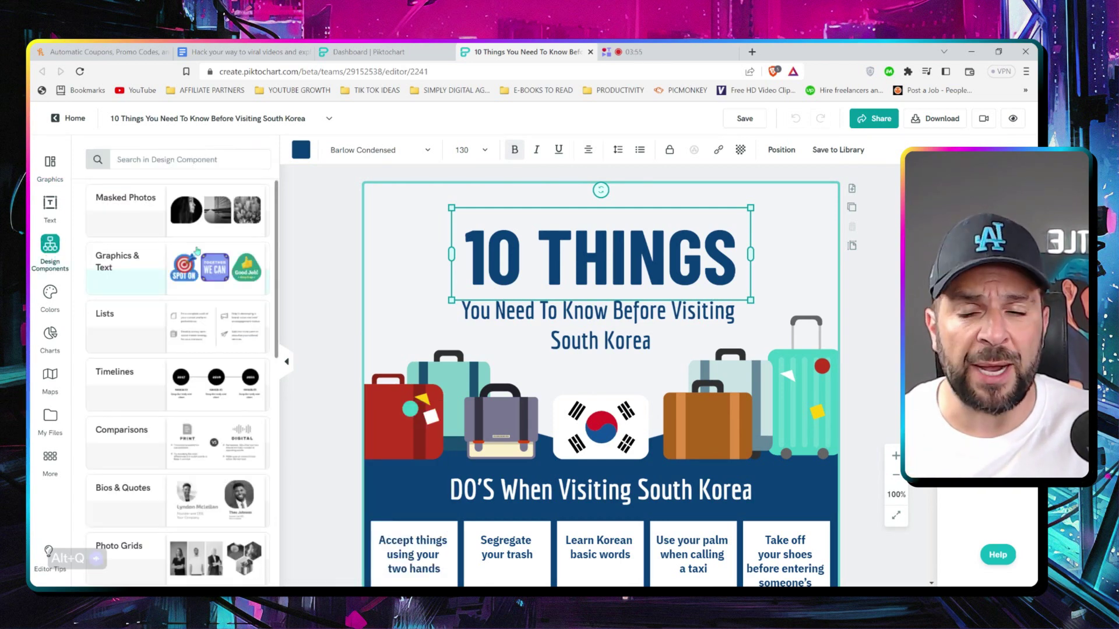
{"action": "scroll", "coordinate": [204, 284], "scroll_direction": "down", "scroll_amount": 1}
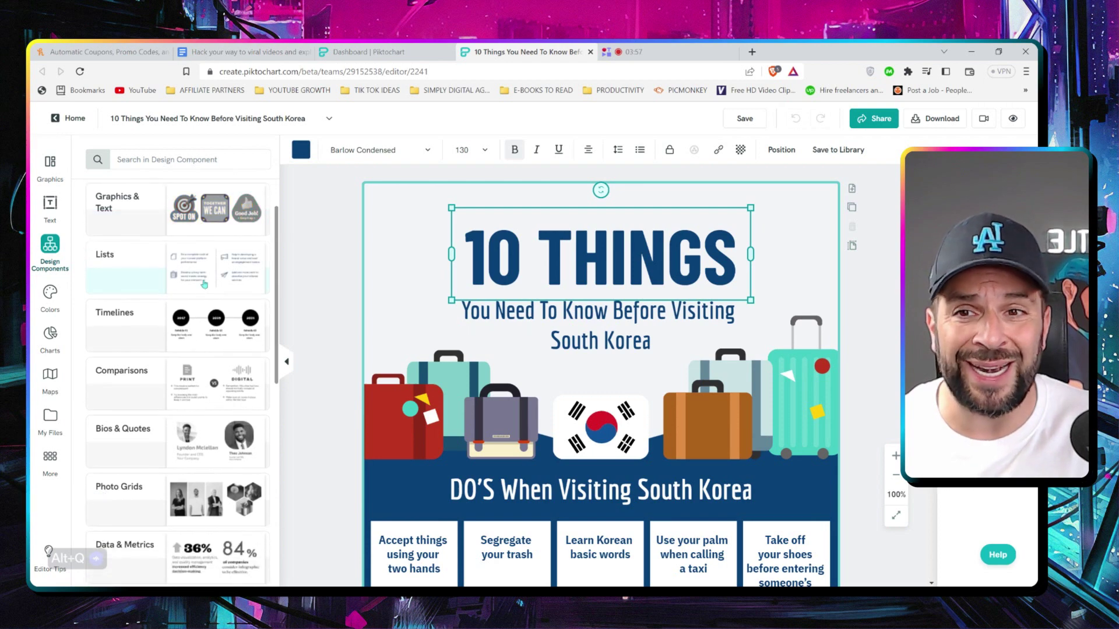
{"action": "scroll", "coordinate": [212, 294], "scroll_direction": "down", "scroll_amount": 1}
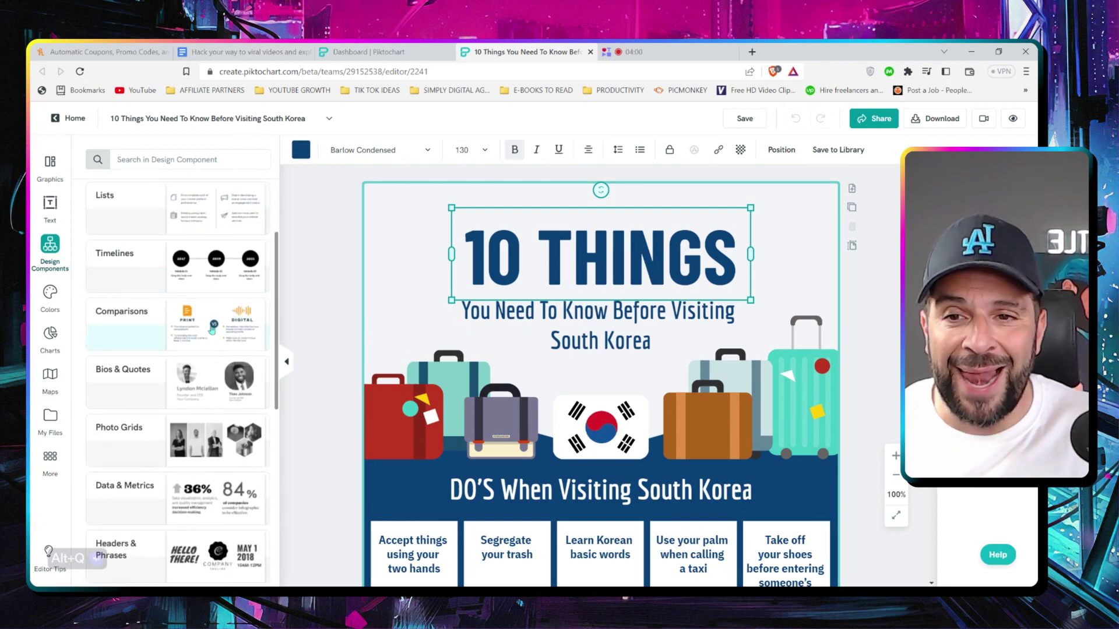
{"action": "scroll", "coordinate": [211, 329], "scroll_direction": "down", "scroll_amount": 3}
{"action": "scroll", "coordinate": [606, 408], "scroll_direction": "down", "scroll_amount": 7}
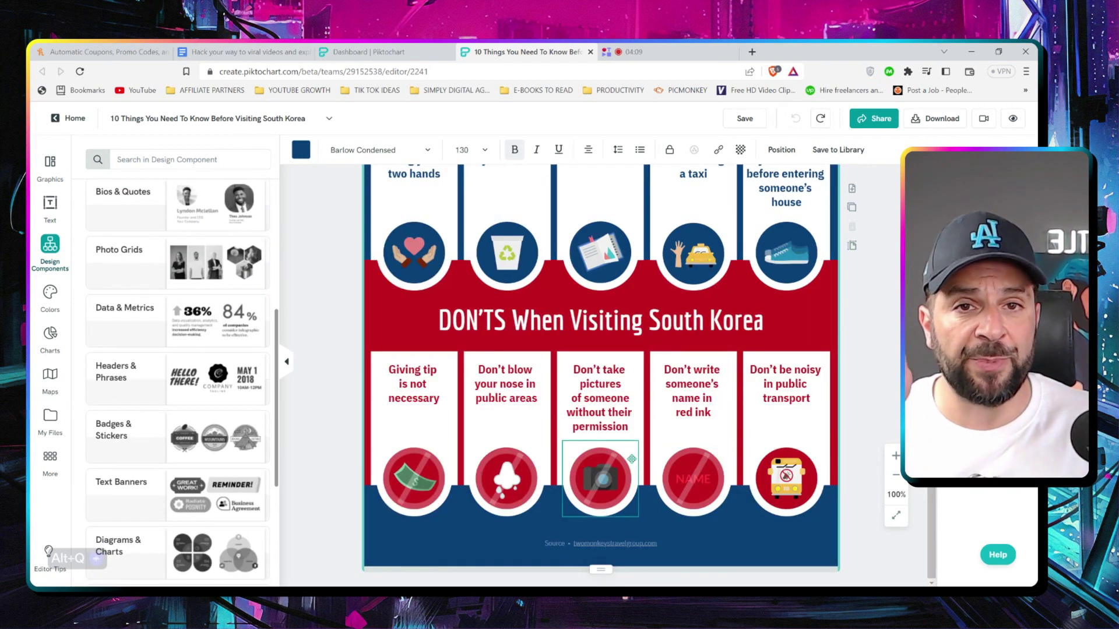
{"action": "scroll", "coordinate": [631, 458], "scroll_direction": "down", "scroll_amount": 1}
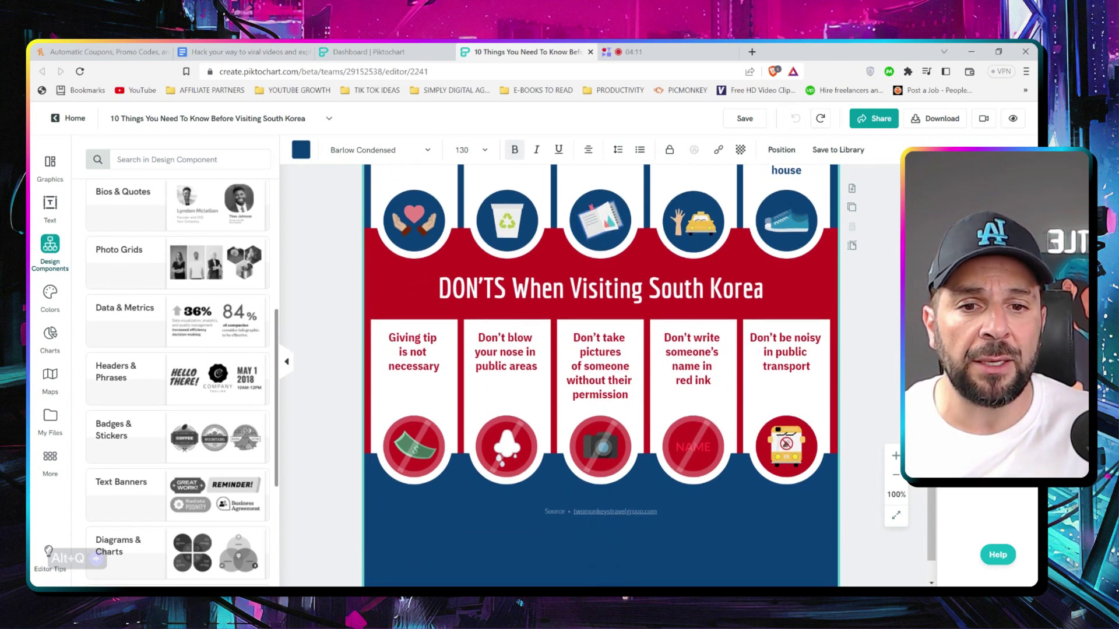
{"action": "scroll", "coordinate": [599, 375], "scroll_direction": "down", "scroll_amount": 4}
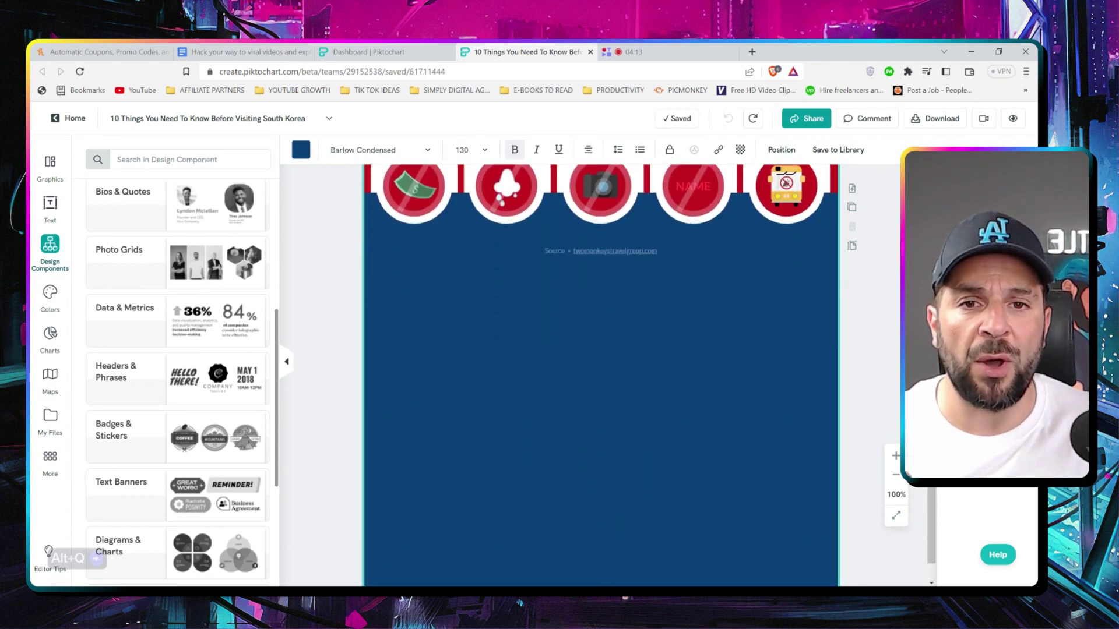
{"action": "scroll", "coordinate": [600, 376], "scroll_direction": "down", "scroll_amount": 2}
{"action": "scroll", "coordinate": [574, 400], "scroll_direction": "up", "scroll_amount": 2}
{"action": "left_click", "coordinate": [192, 259]}
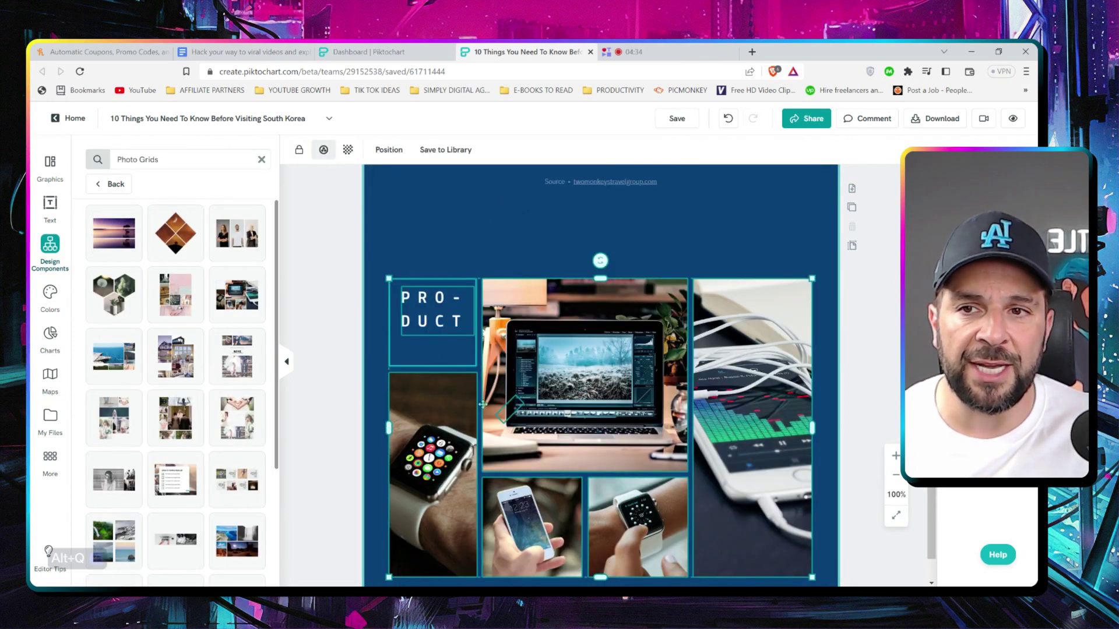
- Add a Title heading text box coloured white (#FFFFFF) at size 64
{"action": "left_click", "coordinate": [50, 207]}
{"action": "left_click", "coordinate": [169, 189]}
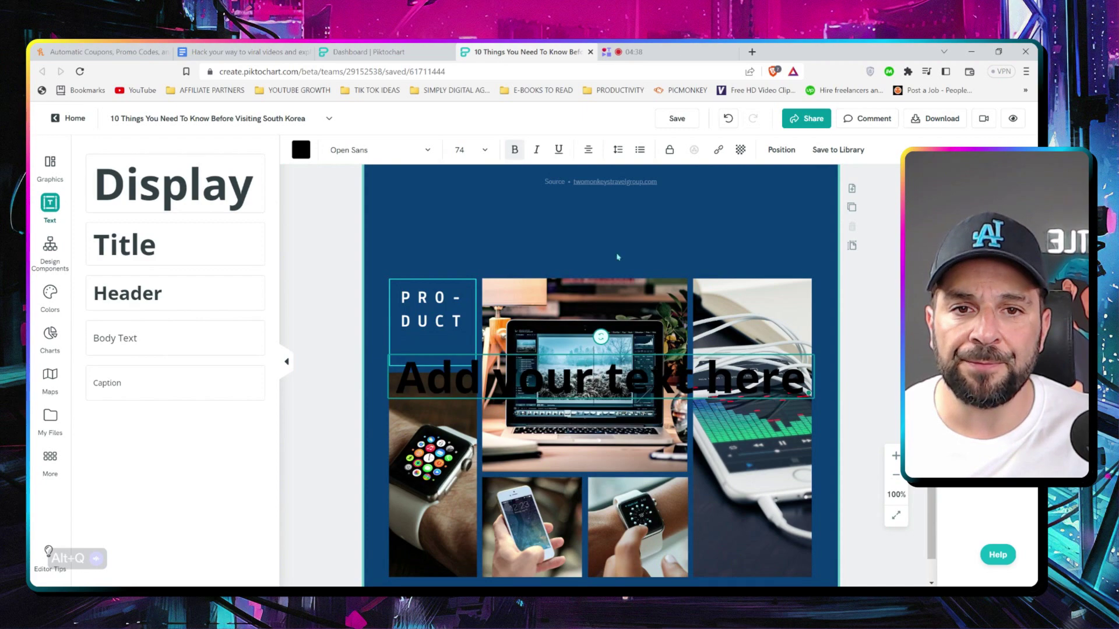
{"action": "left_click", "coordinate": [300, 150]}
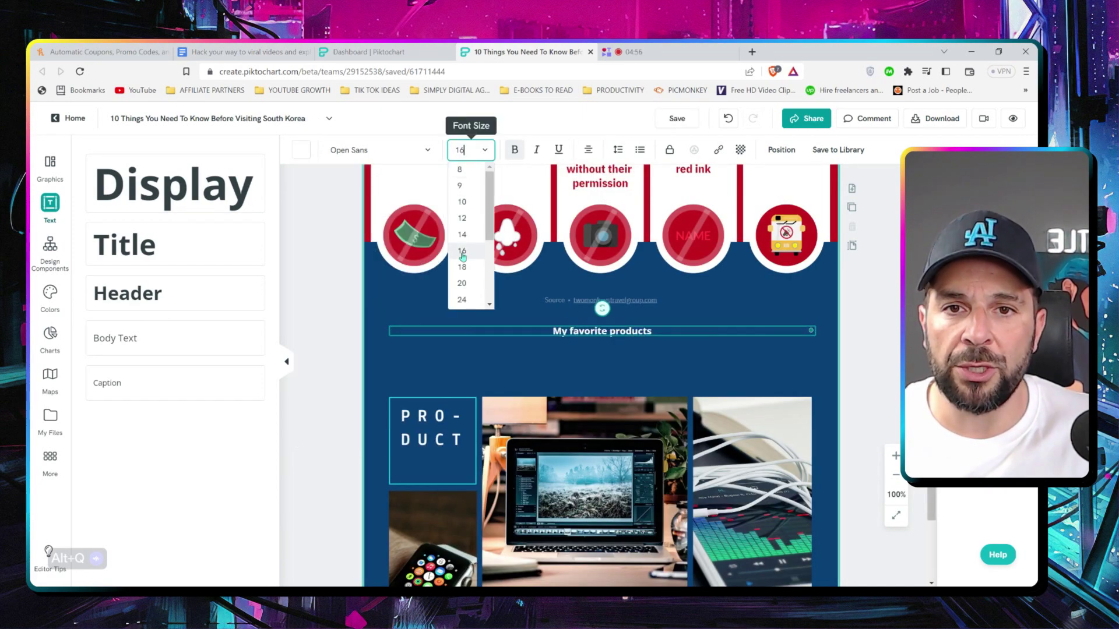
{"action": "scroll", "coordinate": [464, 256], "scroll_direction": "down", "scroll_amount": 2}
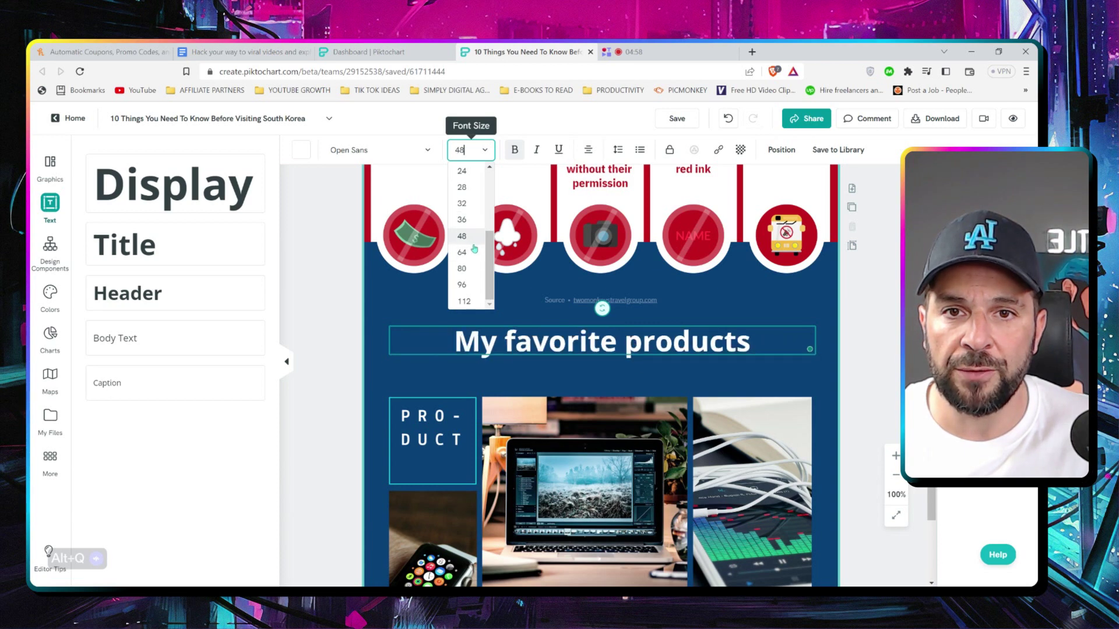
{"action": "left_click", "coordinate": [472, 251]}
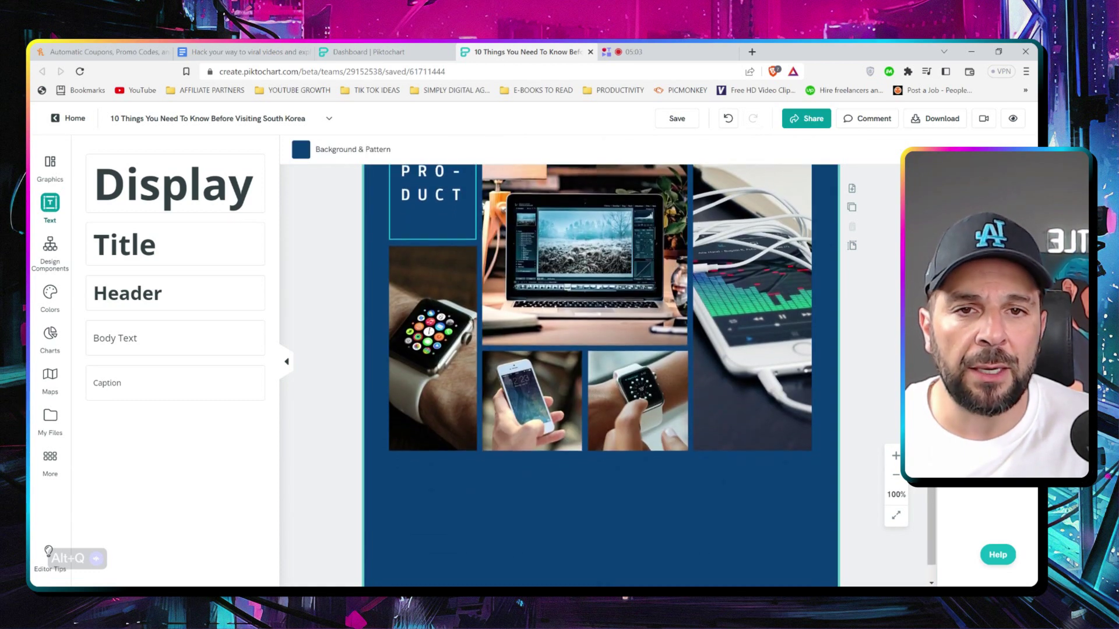
- Add the Europe map from Maps and pick a colour for Albania
{"action": "scroll", "coordinate": [600, 320], "scroll_direction": "down", "scroll_amount": 5}
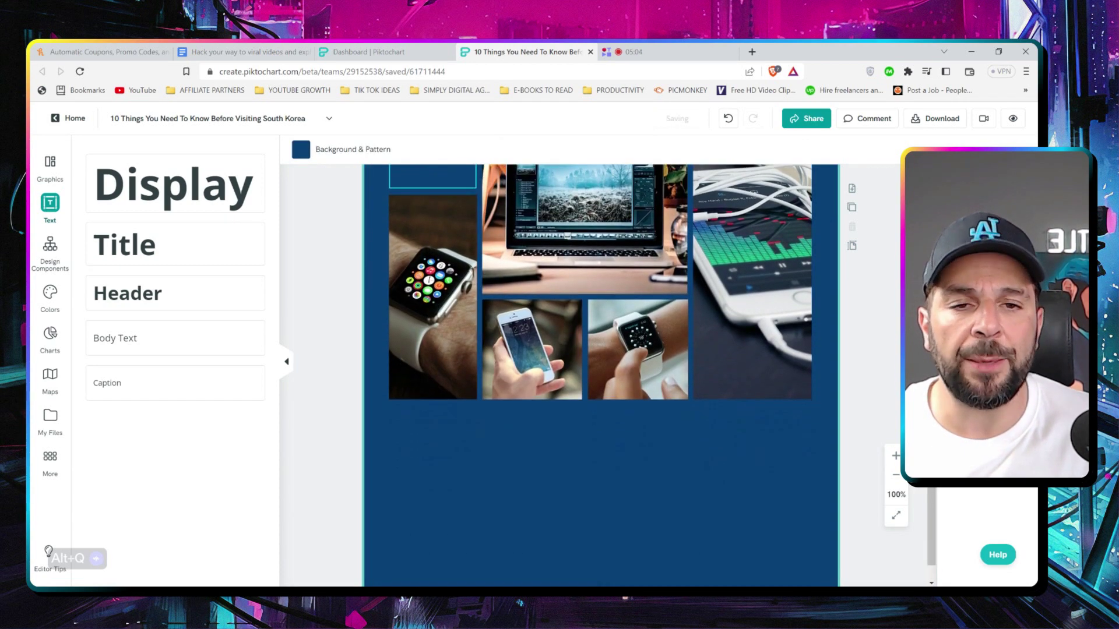
{"action": "left_click", "coordinate": [63, 375]}
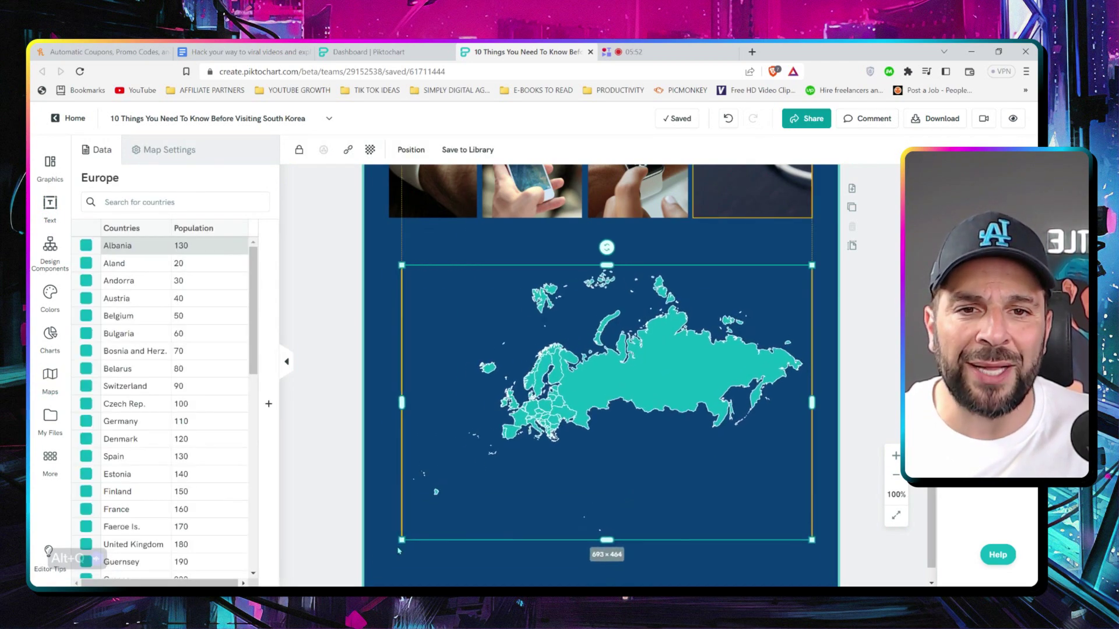
{"action": "left_click", "coordinate": [86, 248]}
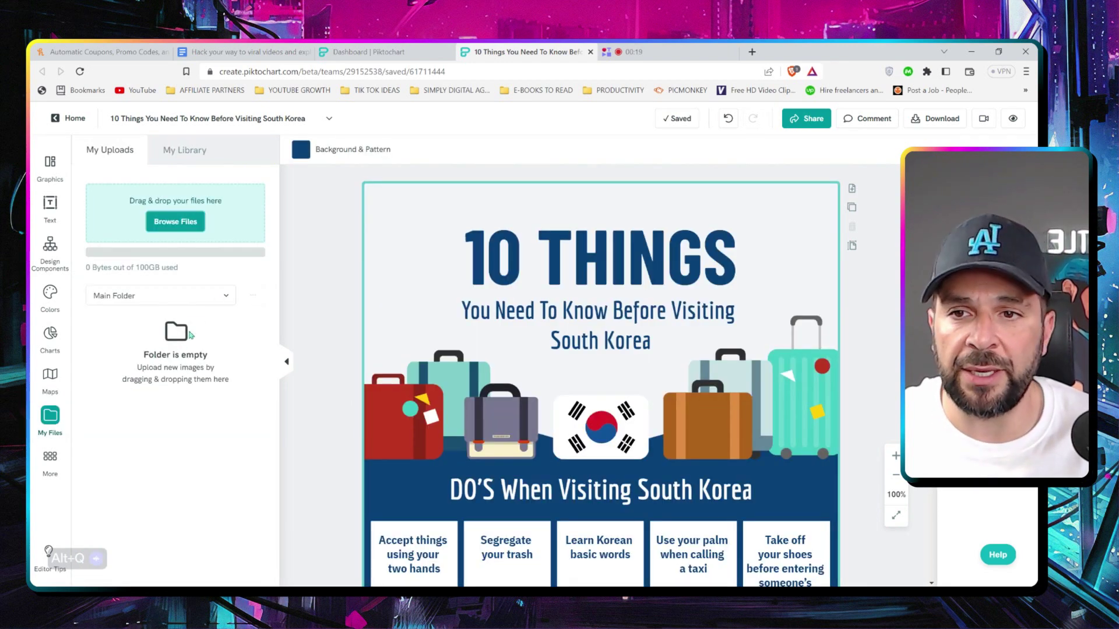
{"action": "left_click", "coordinate": [50, 458]}
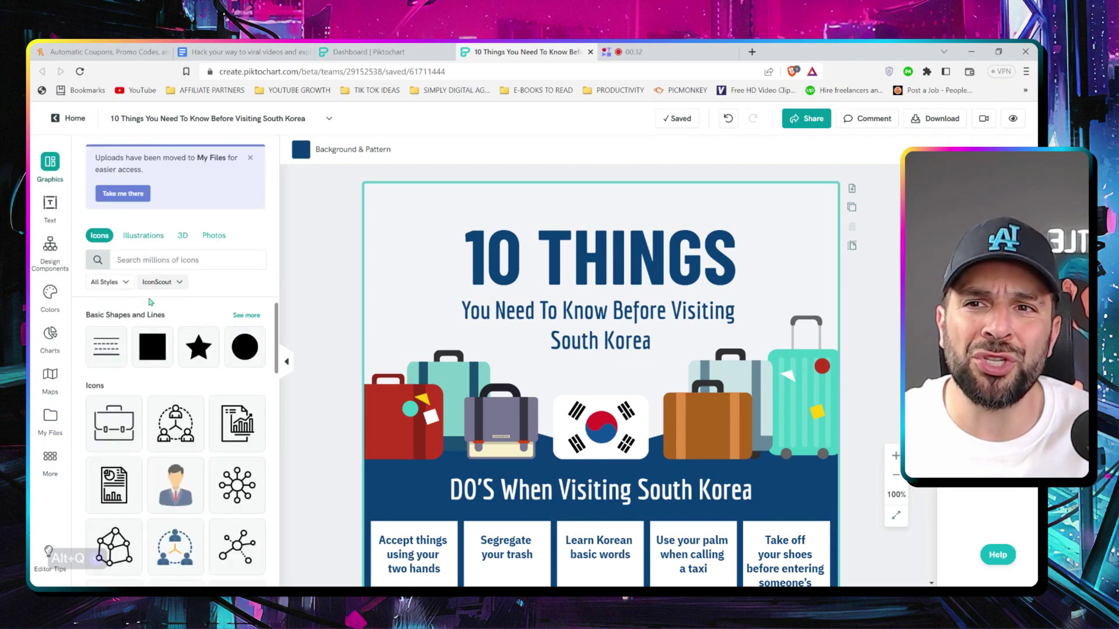
{"action": "left_click", "coordinate": [160, 237]}
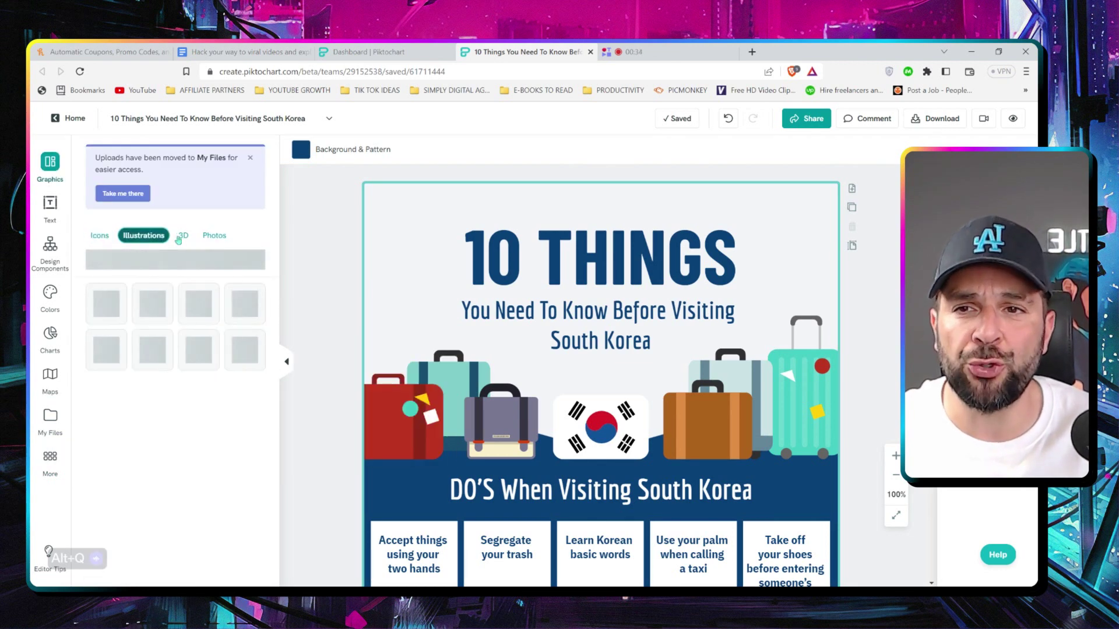
{"action": "left_click", "coordinate": [183, 236]}
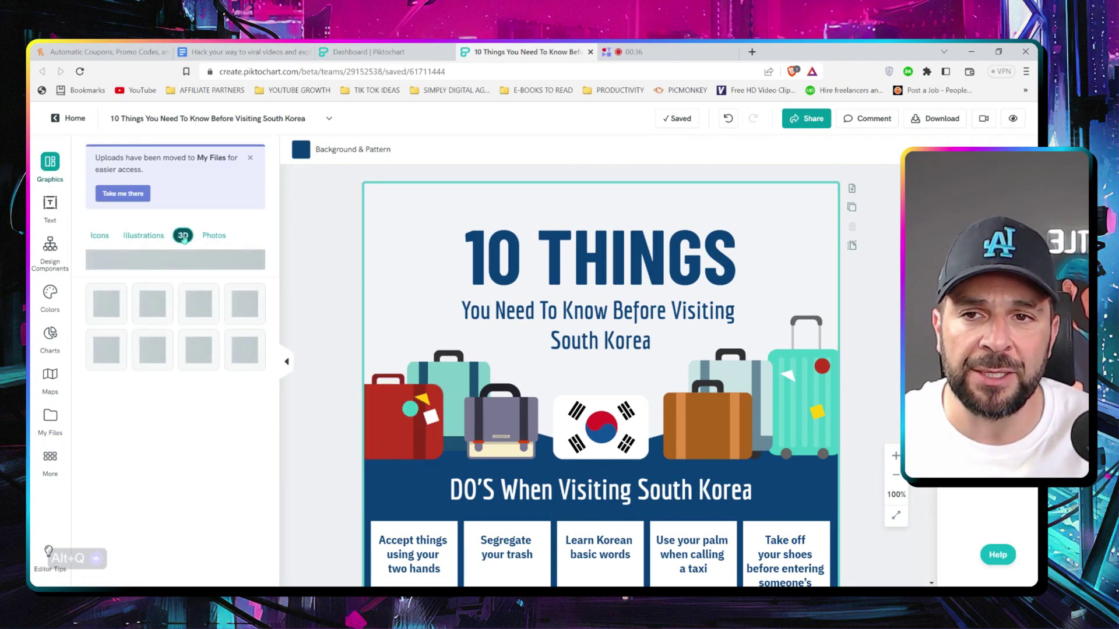
{"action": "scroll", "coordinate": [155, 408], "scroll_direction": "down", "scroll_amount": 5}
{"action": "mouse_move", "coordinate": [154, 406]}
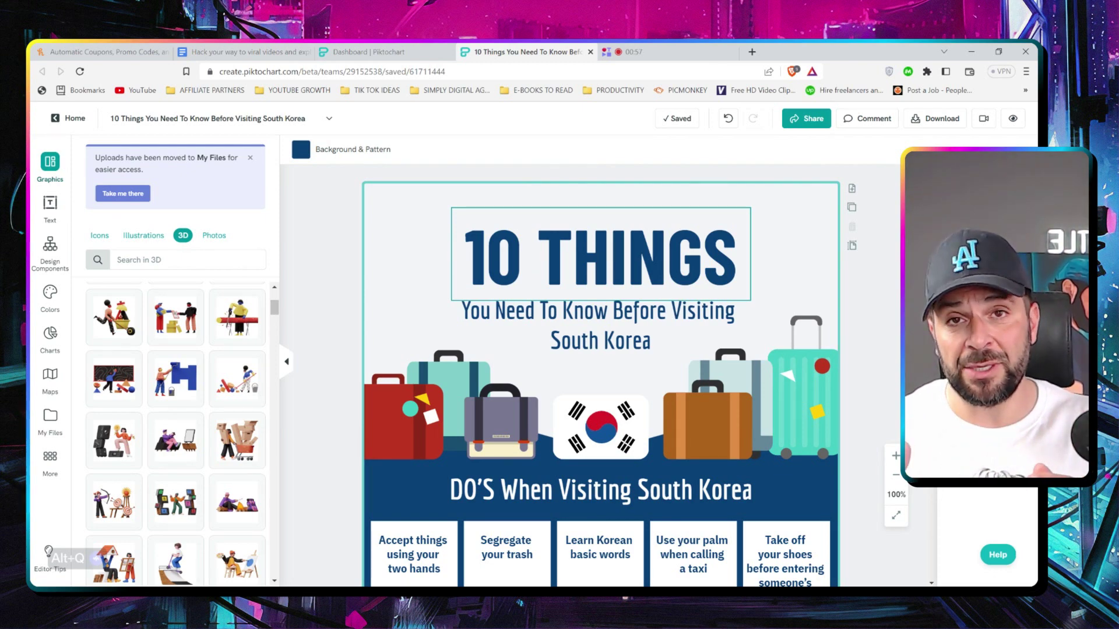
{"action": "left_click", "coordinate": [539, 256]}
- Change the heading to '10 Marketing Tips' and resize it to fit one centred line
{"action": "key", "text": "ctrl+a"}
{"action": "type", "text": "10 Marketing"}
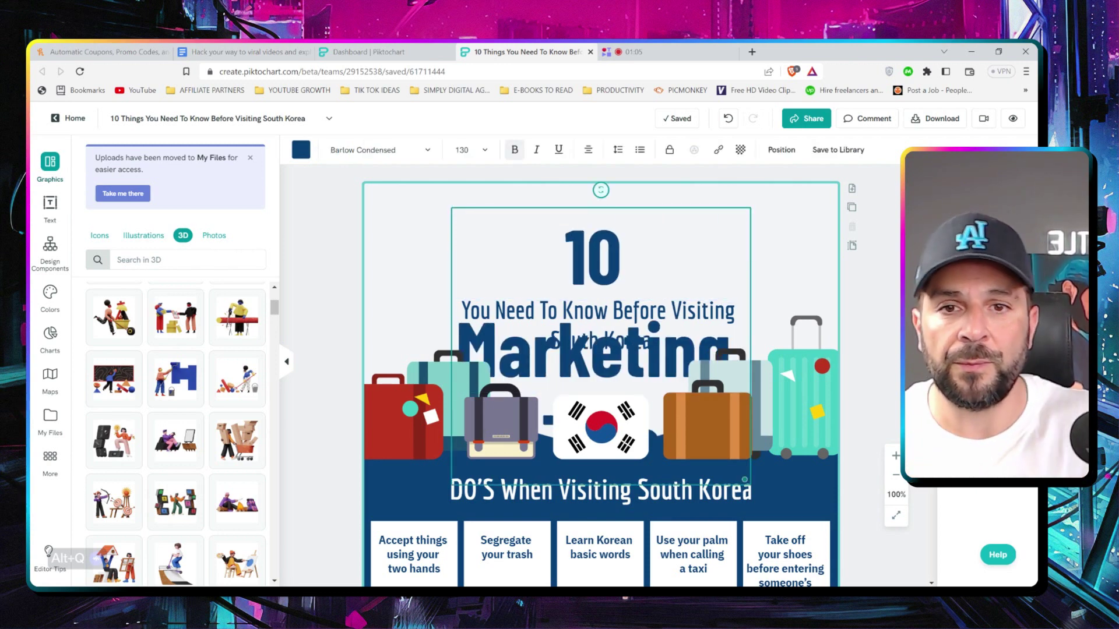
{"action": "left_click", "coordinate": [749, 291]}
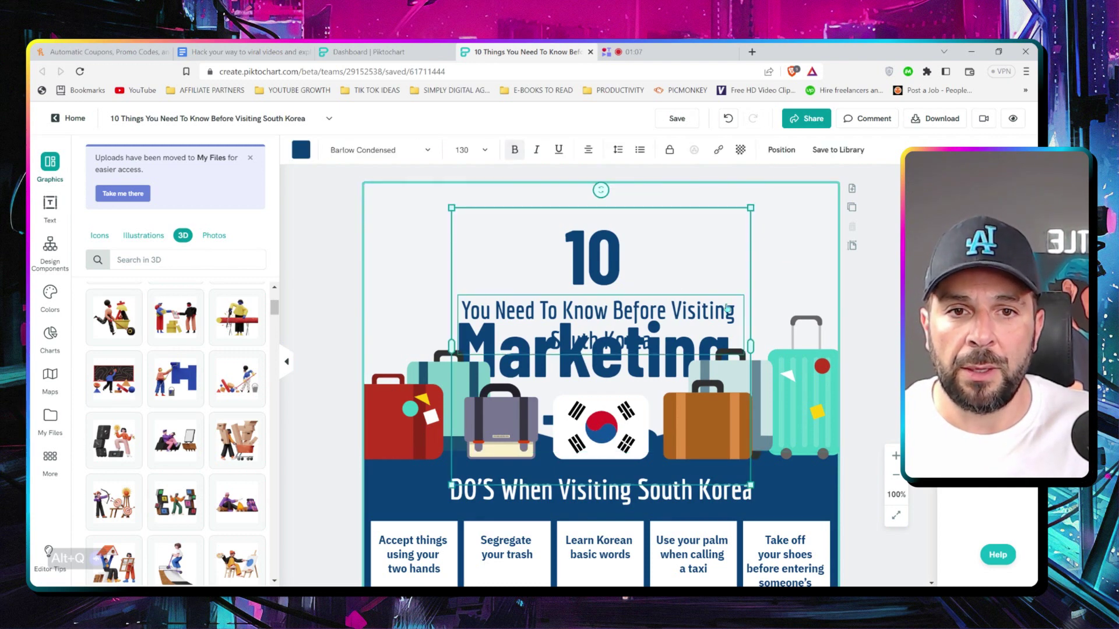
{"action": "left_click_drag", "start_coordinate": [748, 345], "coordinate": [866, 301]}
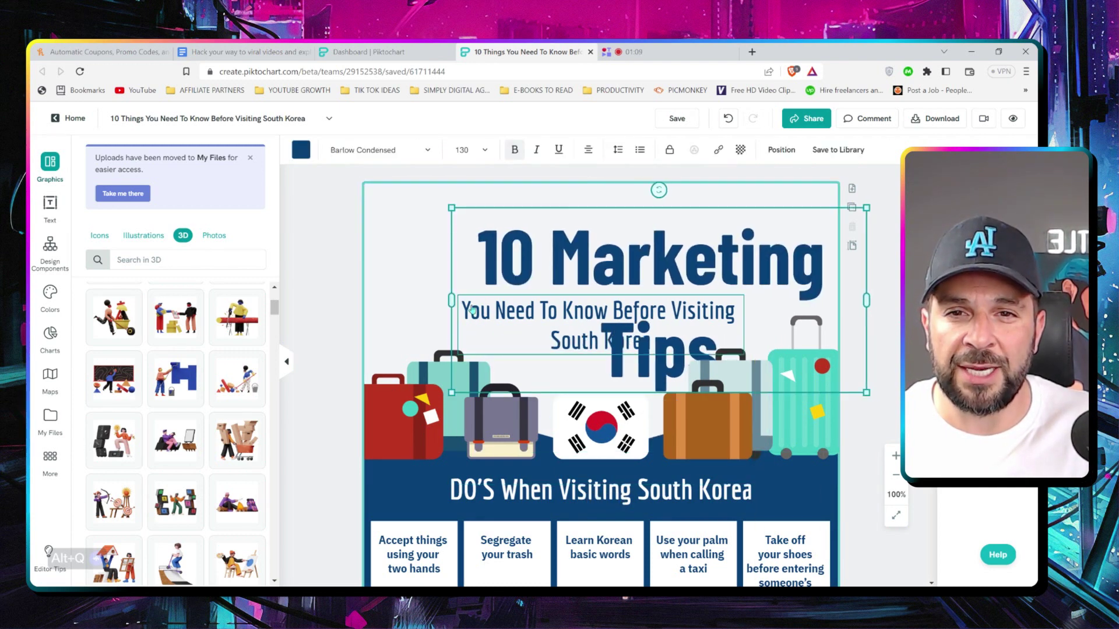
{"action": "left_click_drag", "start_coordinate": [452, 298], "coordinate": [457, 274]}
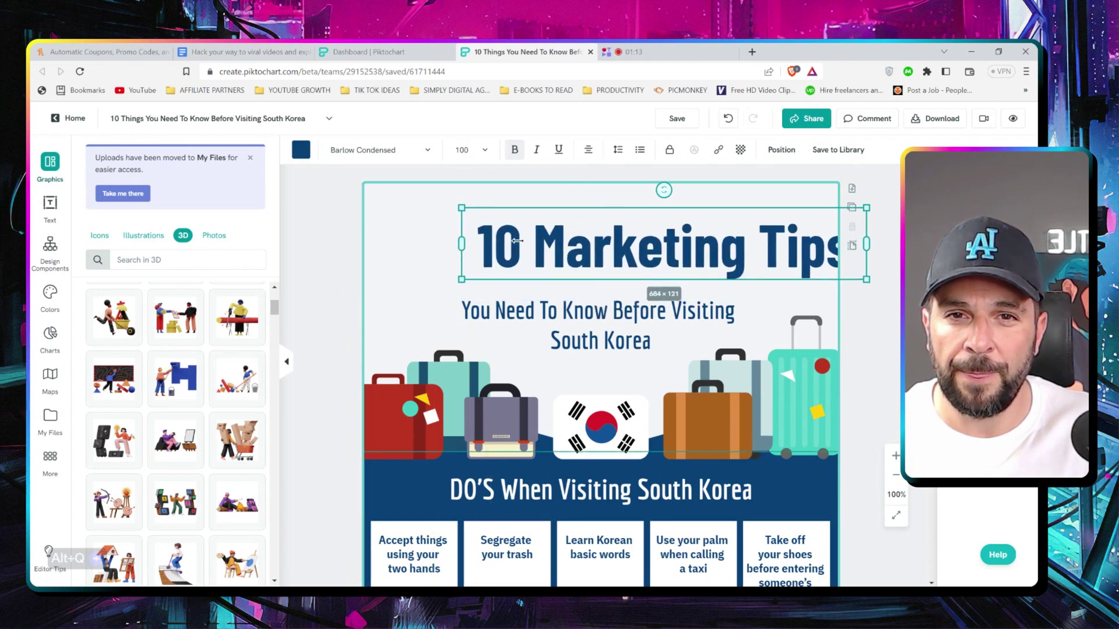
{"action": "left_click_drag", "start_coordinate": [595, 243], "coordinate": [545, 239]}
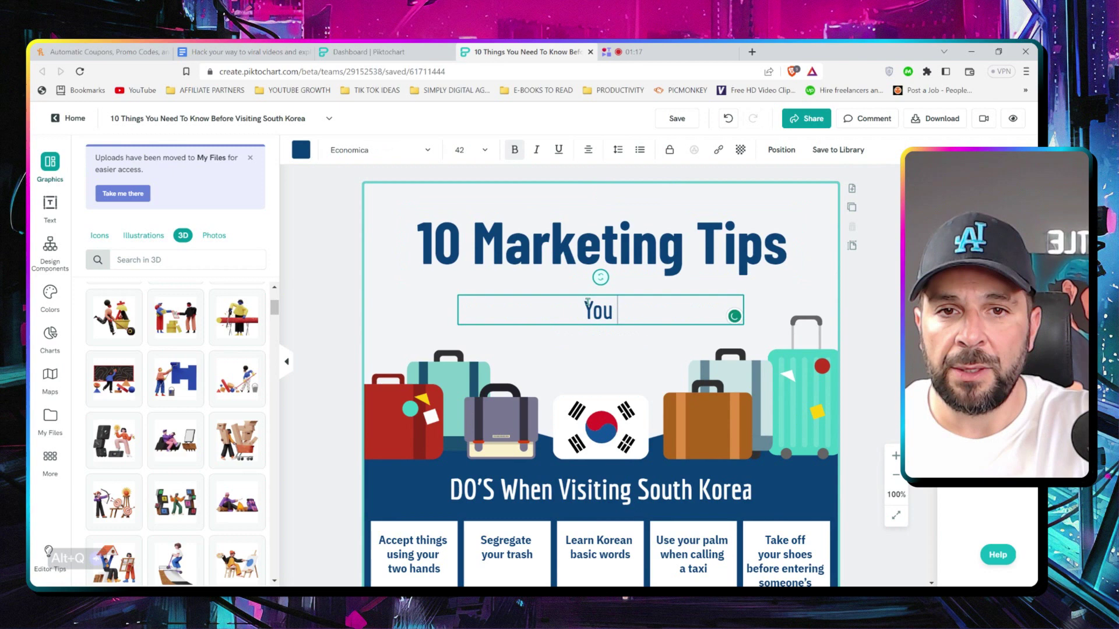
- Set the subtitle to 'You need to know in 2023' and show its brand colours
{"action": "type", "text": "need to know in 2023"}
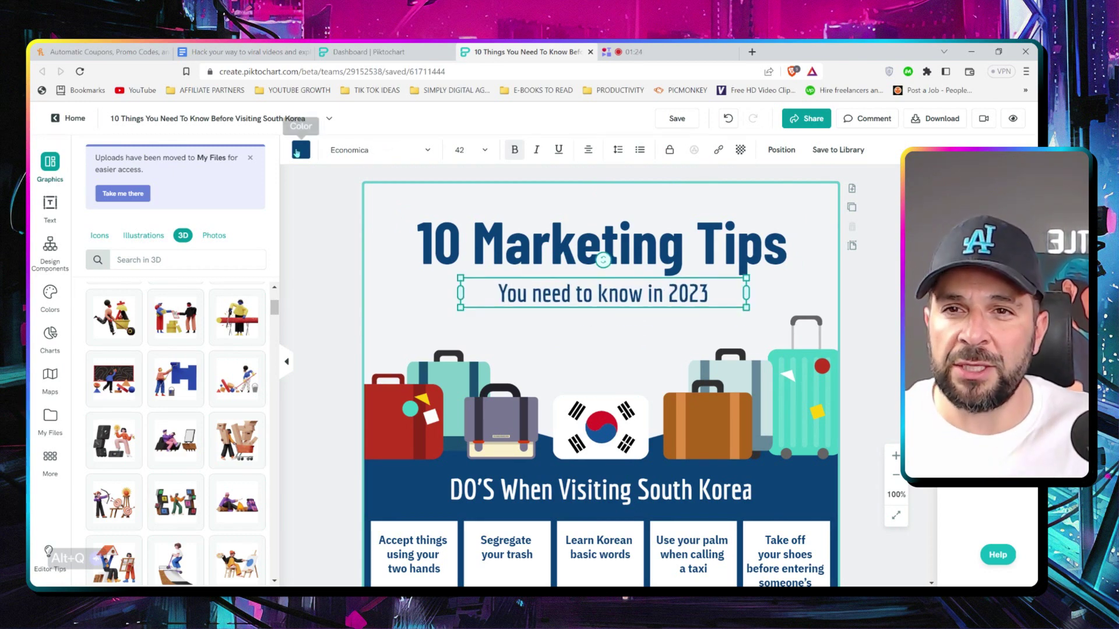
{"action": "left_click", "coordinate": [296, 151]}
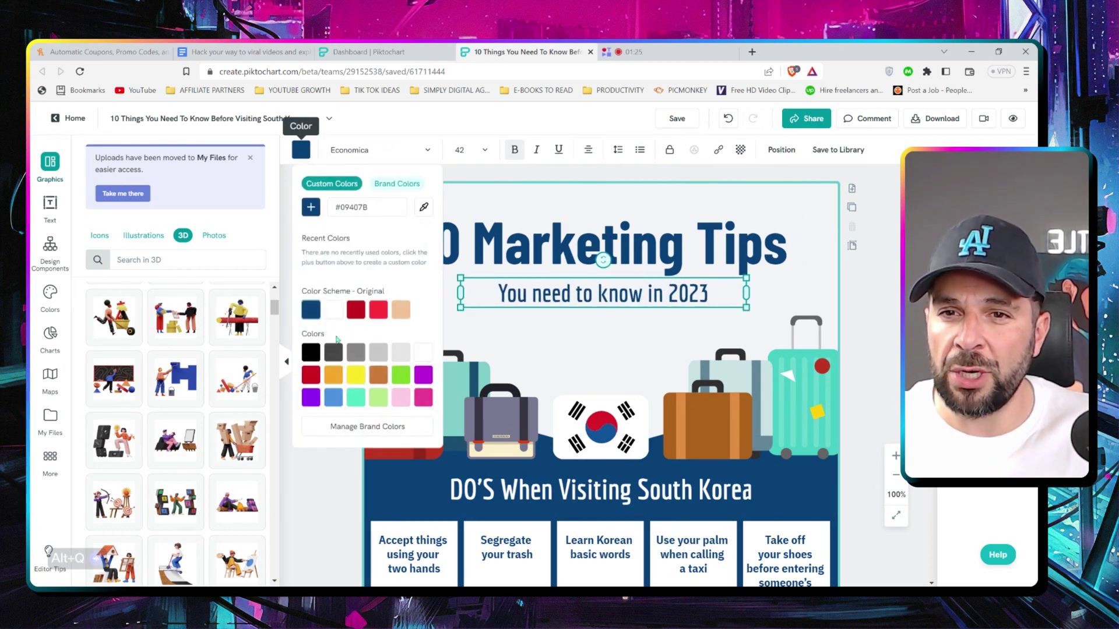
{"action": "left_click", "coordinate": [367, 427]}
- Add cyan #00F4FF and light grey to the brand palette, then start a custom brand font upload
{"action": "left_click", "coordinate": [381, 309]}
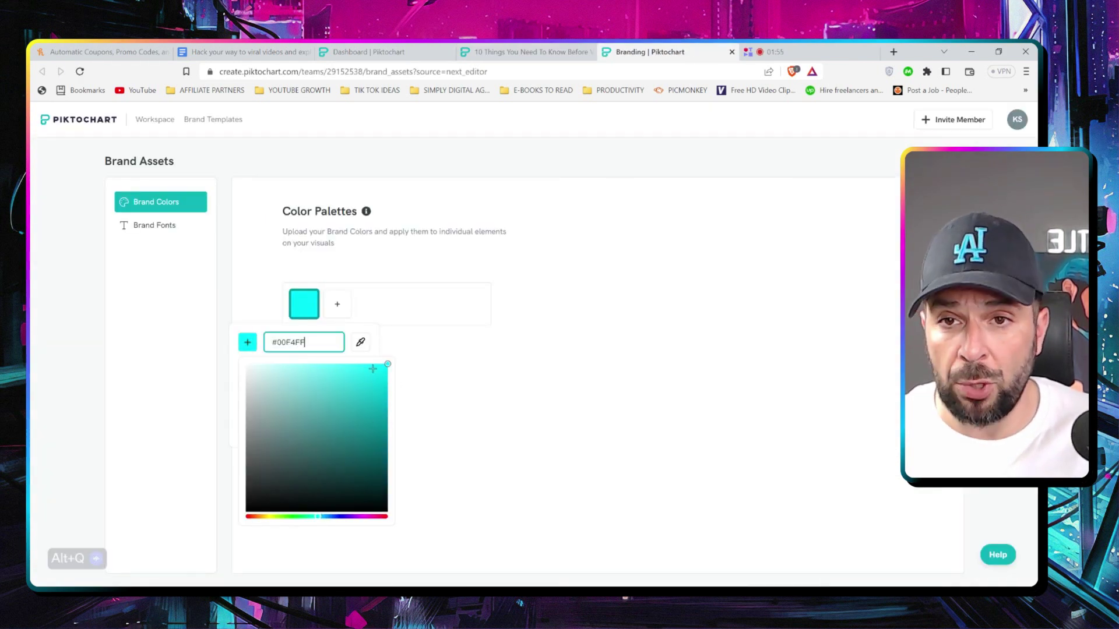
{"action": "left_click", "coordinate": [437, 369]}
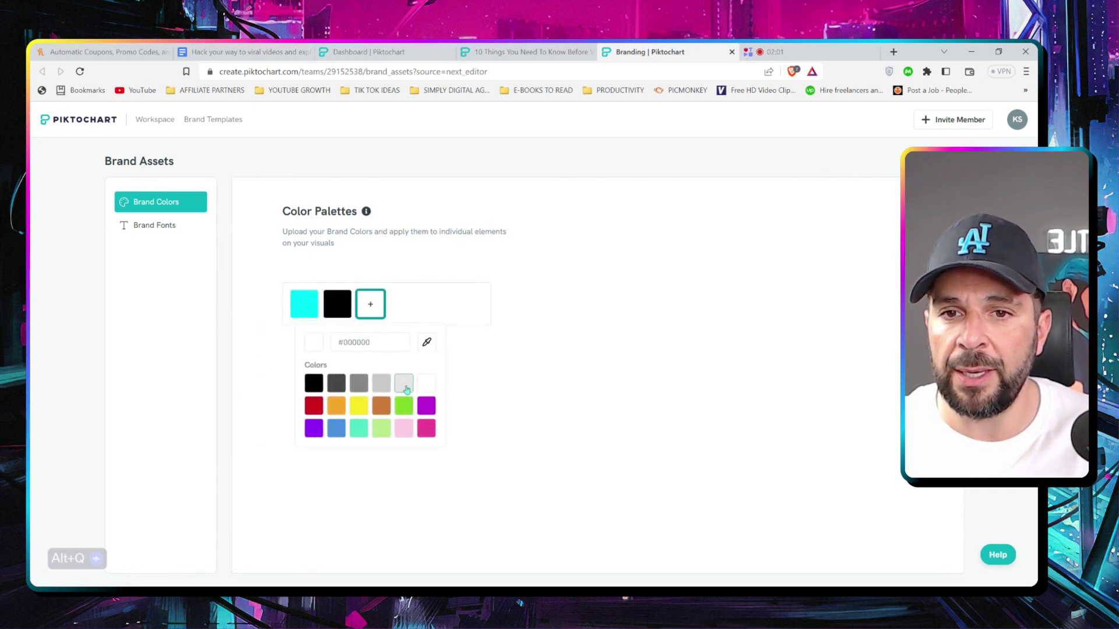
{"action": "left_click", "coordinate": [406, 389]}
{"action": "left_click", "coordinate": [566, 367]}
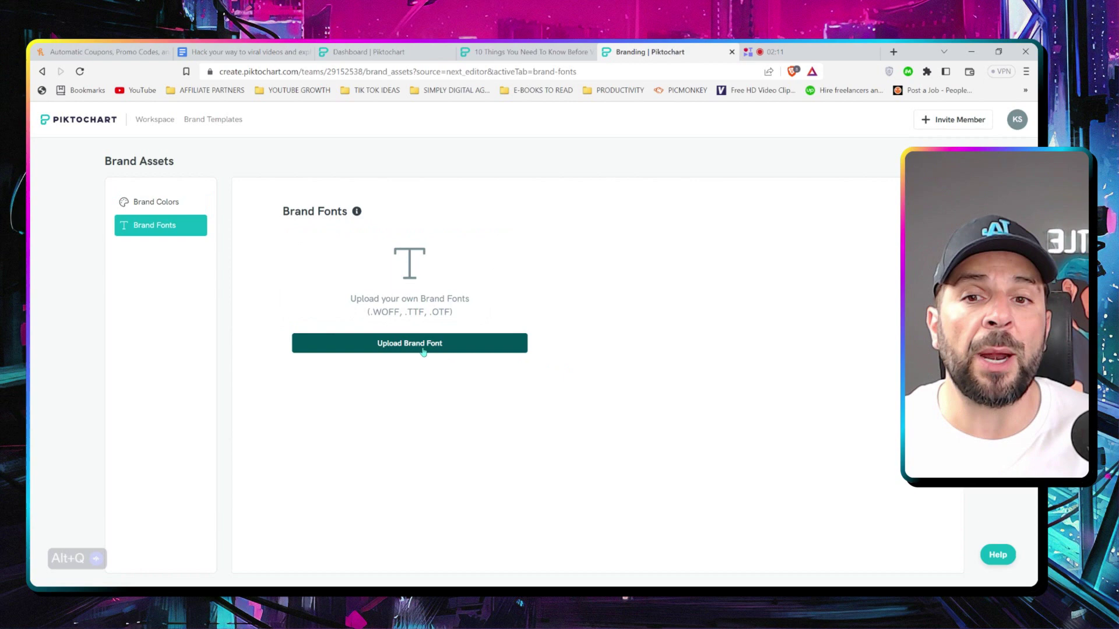
{"action": "left_click", "coordinate": [423, 349]}
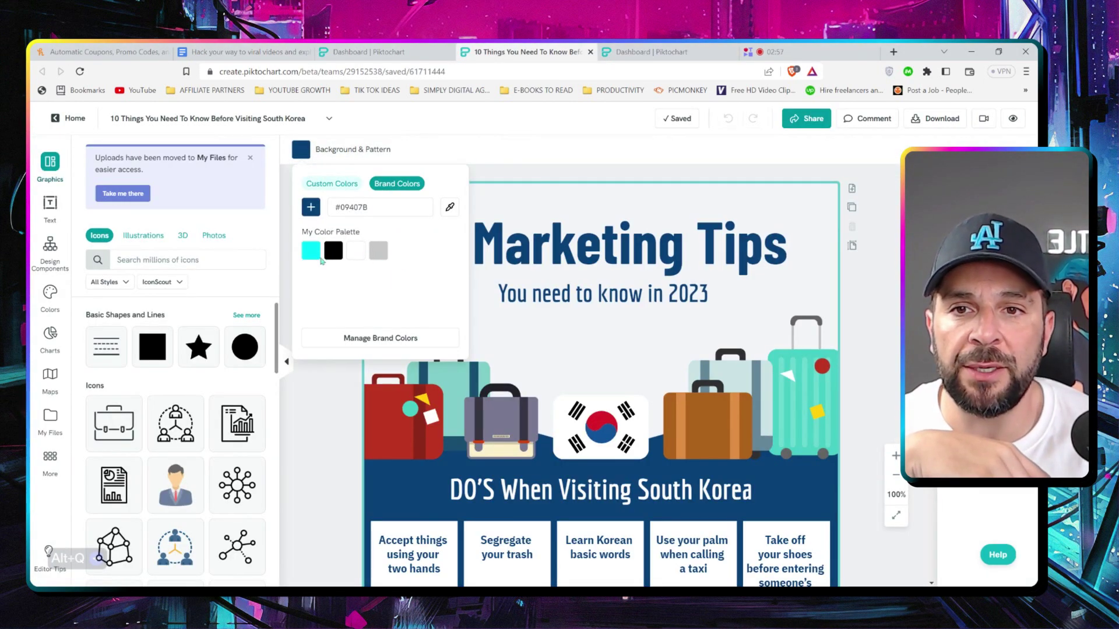
- Colour the banner cyan, the '10 Marketing Tips' title black and the subtitle cyan
{"action": "left_click", "coordinate": [311, 252]}
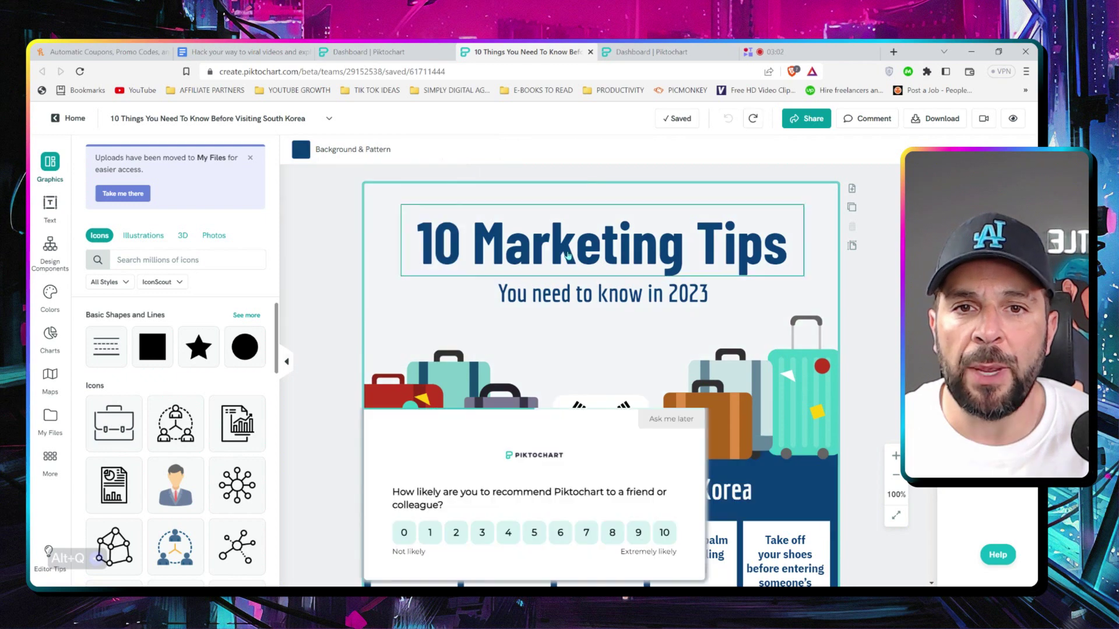
{"action": "left_click", "coordinate": [602, 240]}
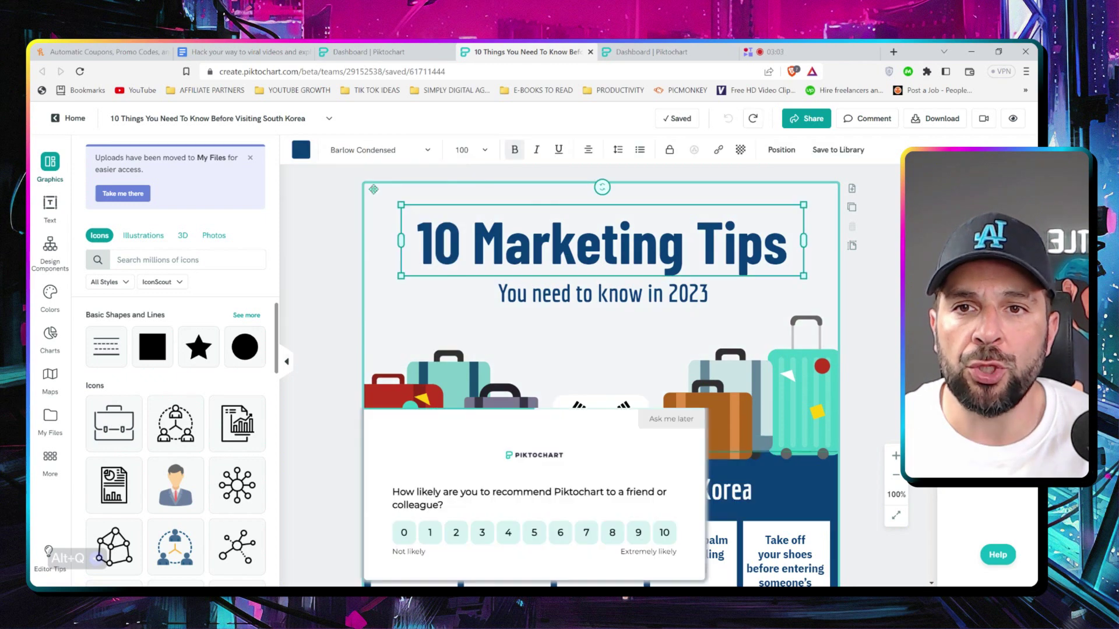
{"action": "left_click", "coordinate": [300, 152]}
{"action": "left_click", "coordinate": [332, 252]}
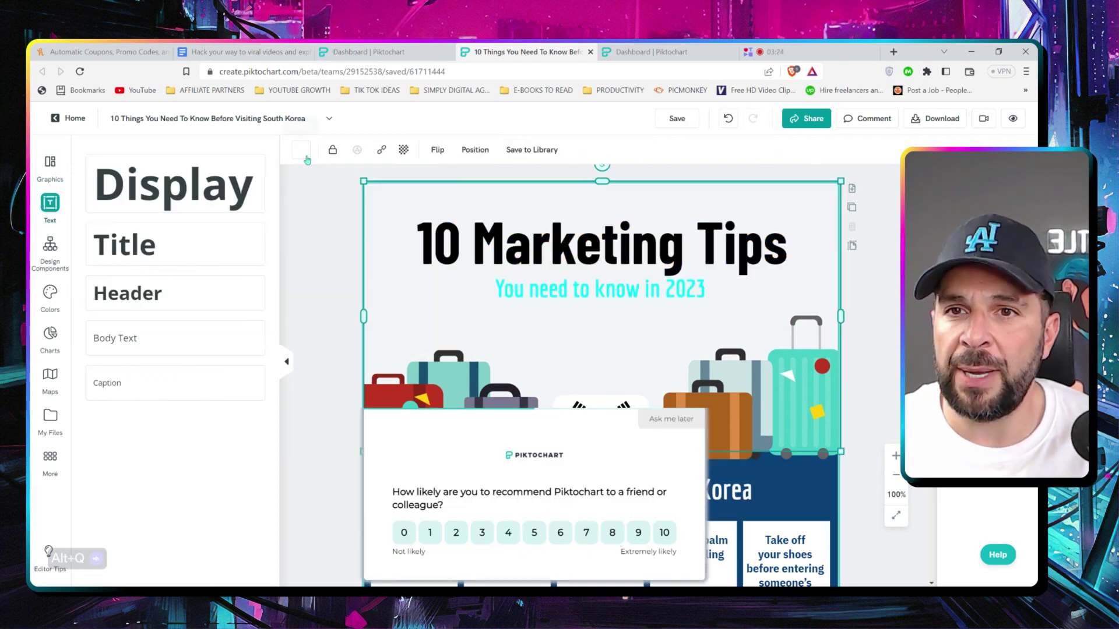
{"action": "left_click", "coordinate": [301, 153]}
- Delete the group of luggage illustrations from the header
{"action": "left_click", "coordinate": [600, 289]}
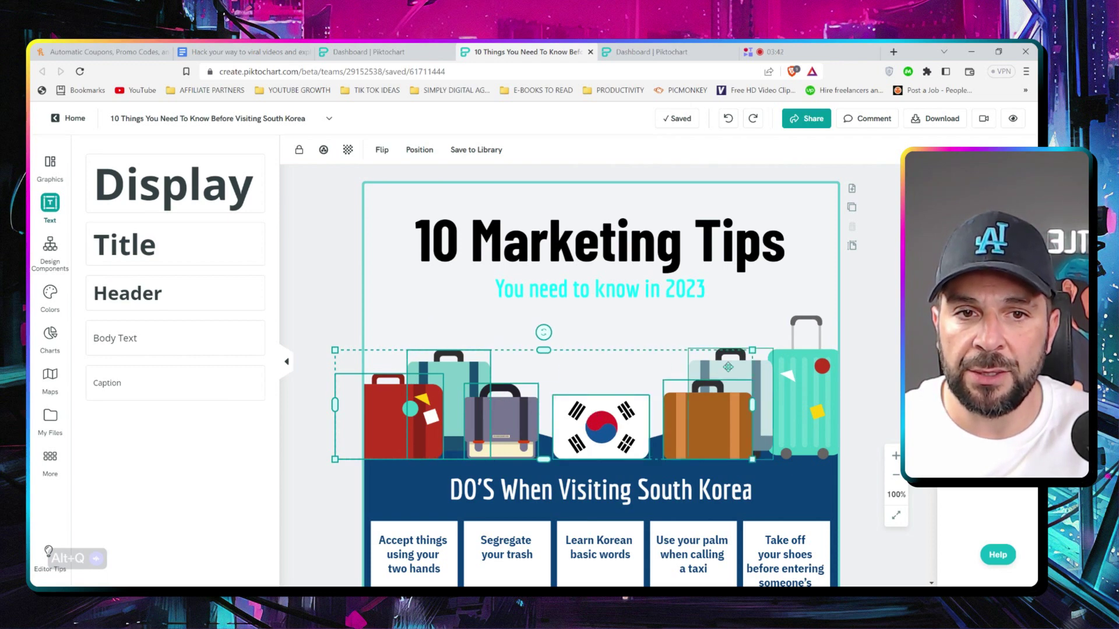
{"action": "key", "text": "Delete"}
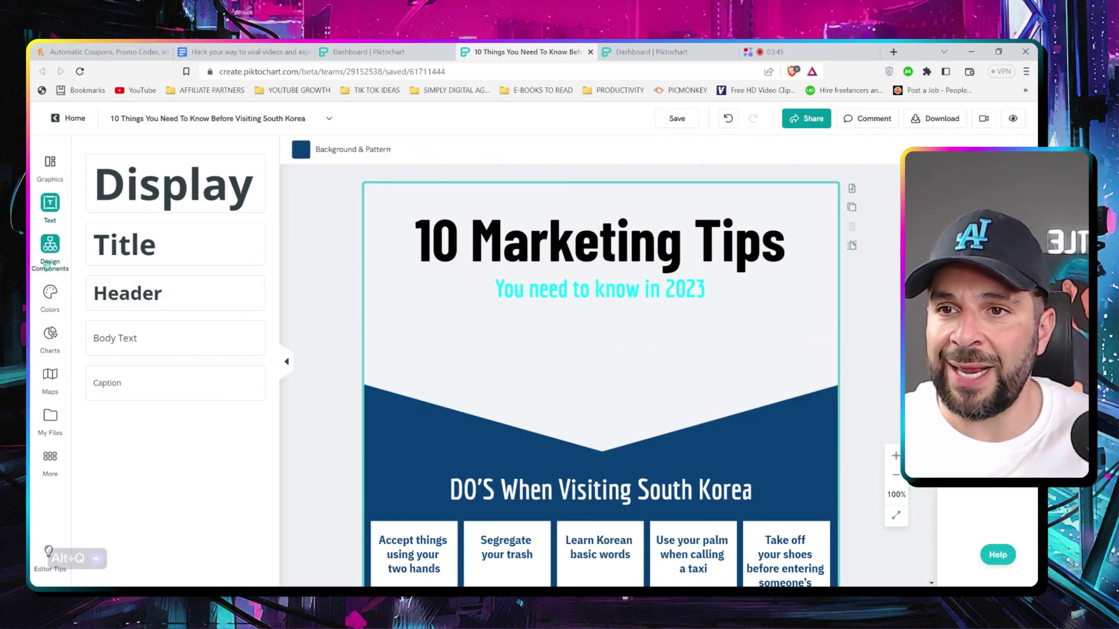
{"action": "left_click", "coordinate": [50, 169]}
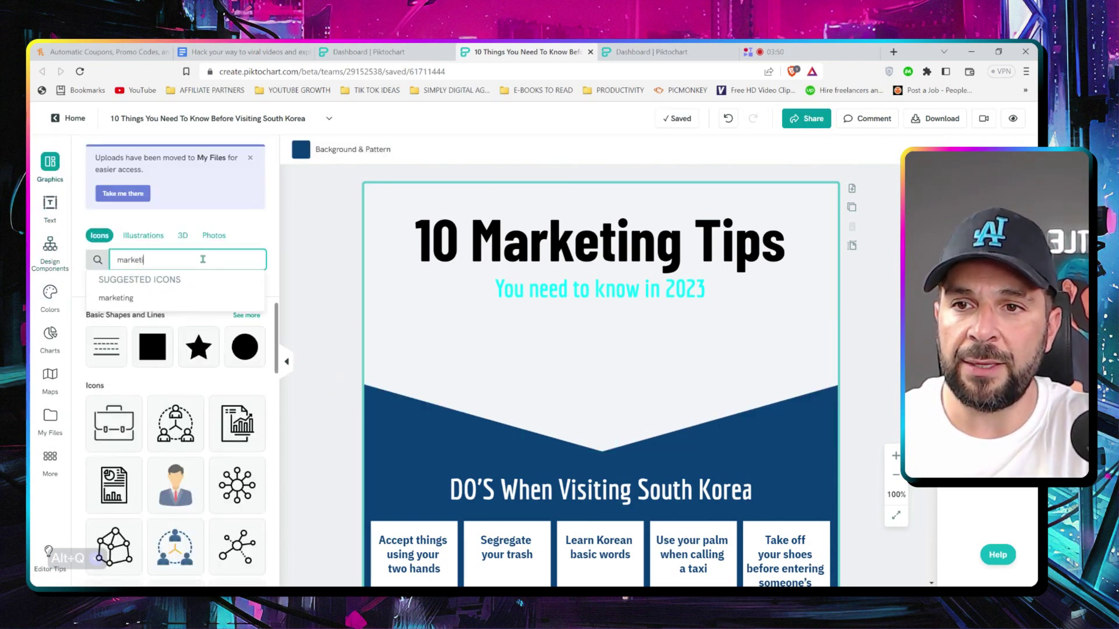
- Search graphics for 'marketing' and place a megaphone graphic on the header's left side
{"action": "key", "text": "Return"}
{"action": "left_click", "coordinate": [114, 344]}
{"action": "left_click_drag", "start_coordinate": [583, 384], "coordinate": [450, 398]}
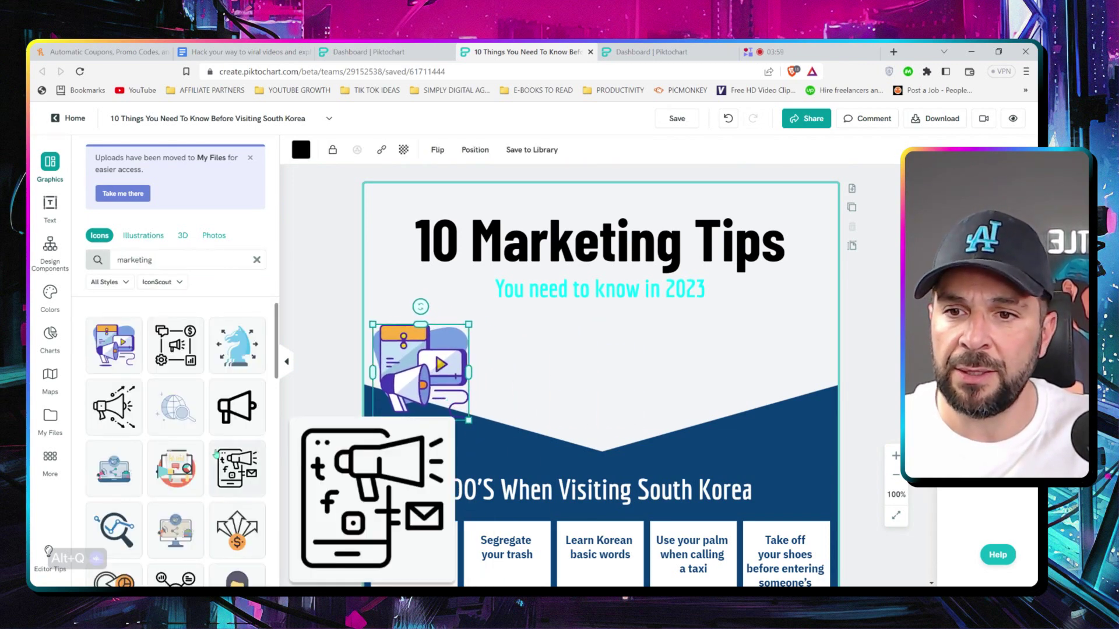
- Arrange the puzzle icon, magnet figure and slightly enlarged 3D megaphone across the header
{"action": "scroll", "coordinate": [175, 443], "scroll_direction": "down", "scroll_amount": 5}
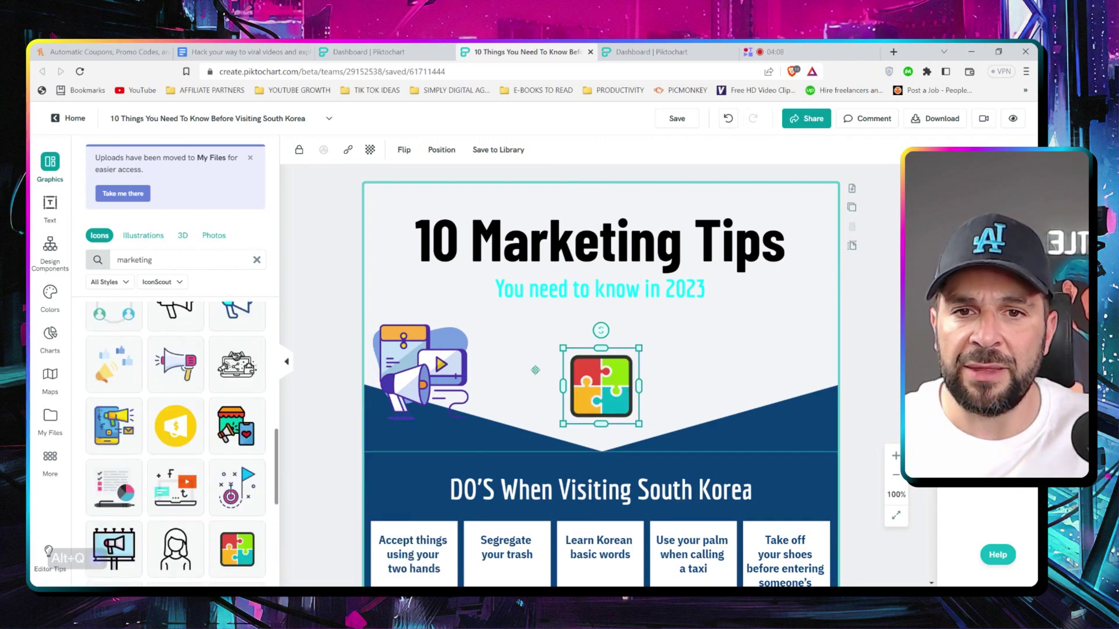
{"action": "left_click_drag", "start_coordinate": [608, 400], "coordinate": [794, 400]}
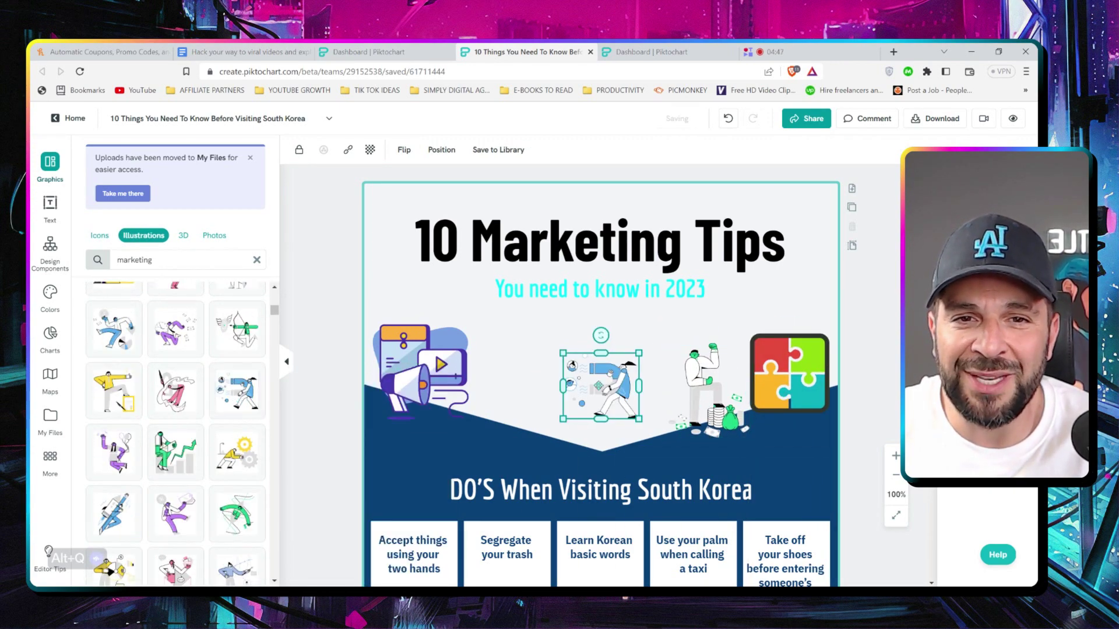
{"action": "left_click_drag", "start_coordinate": [600, 384], "coordinate": [527, 408]}
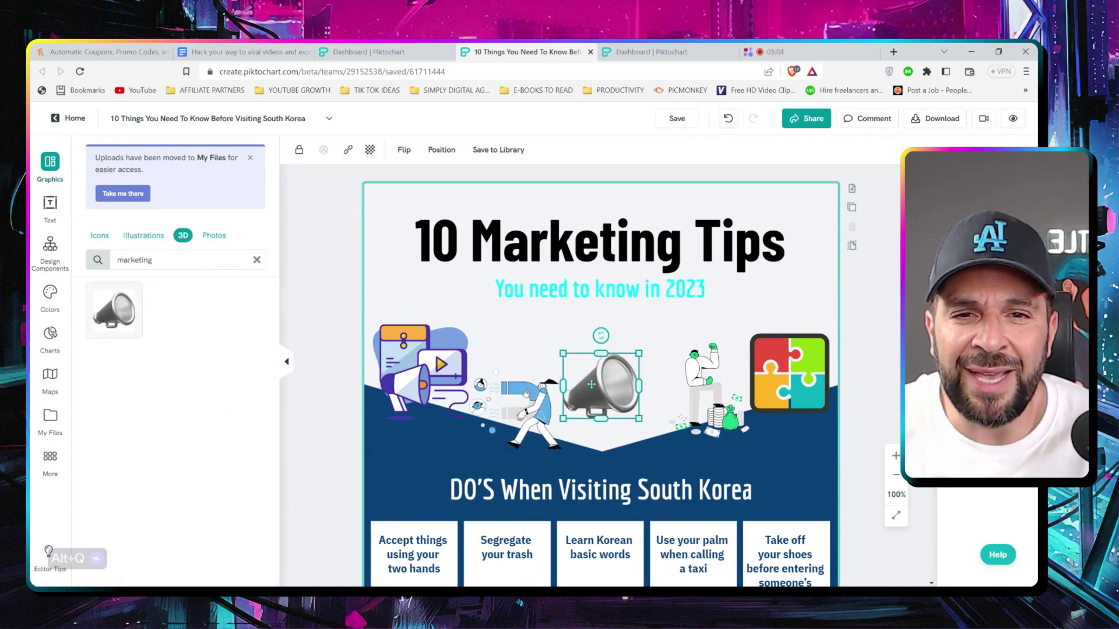
{"action": "left_click_drag", "start_coordinate": [592, 385], "coordinate": [597, 393]}
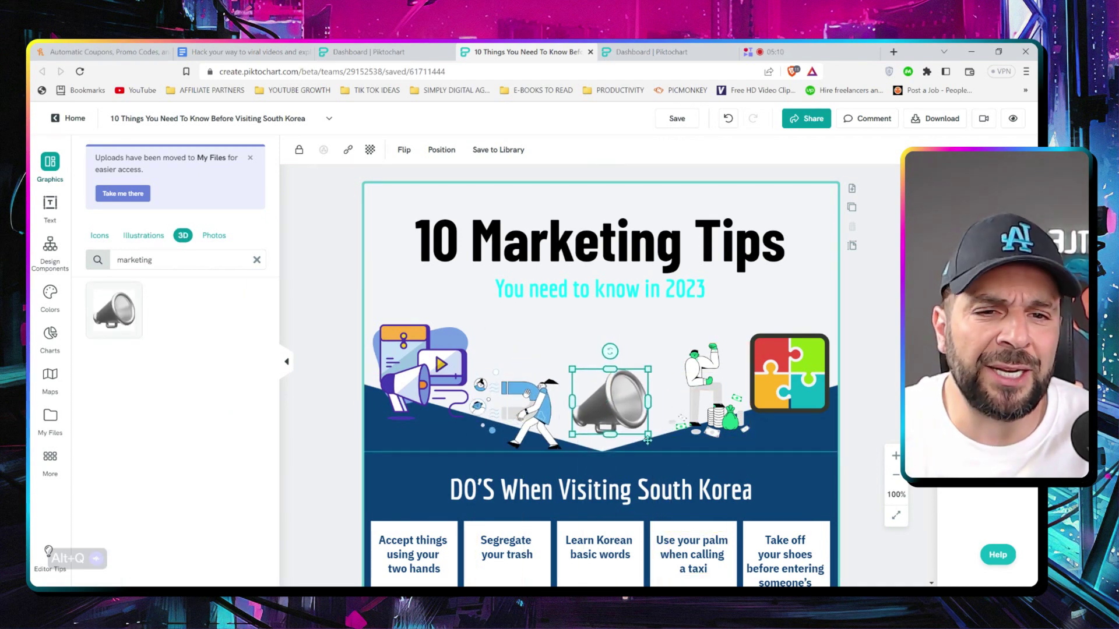
{"action": "left_click_drag", "start_coordinate": [646, 438], "coordinate": [652, 441]}
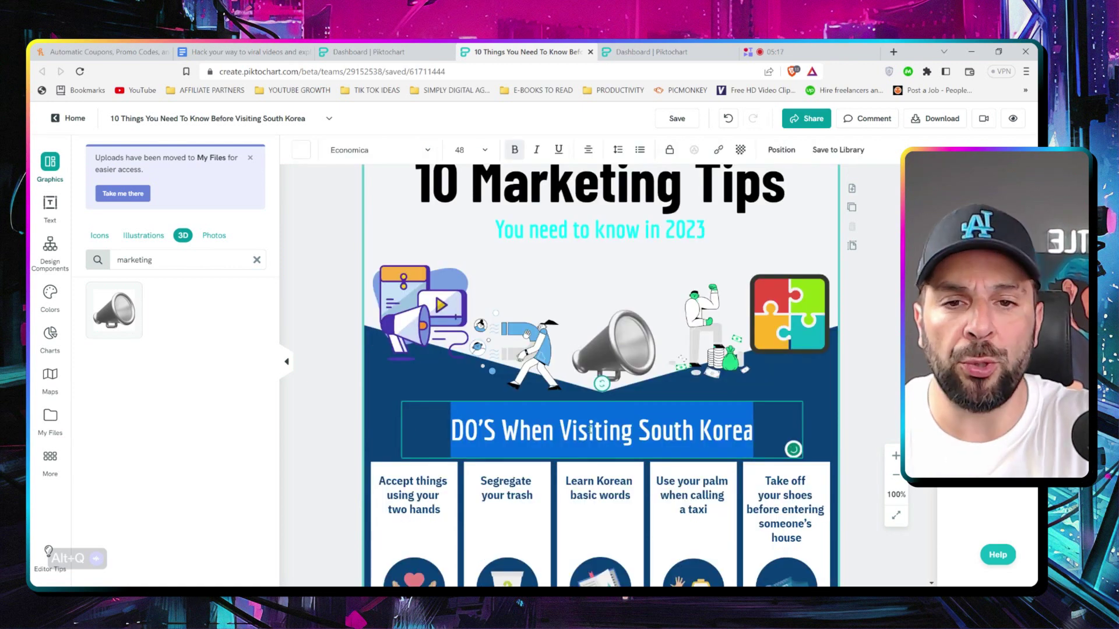
- Replace 'When Visiting South Korea' in the DO'S heading with 'in your Marketing Strategy in 2023'
{"action": "type", "text": "Do"}
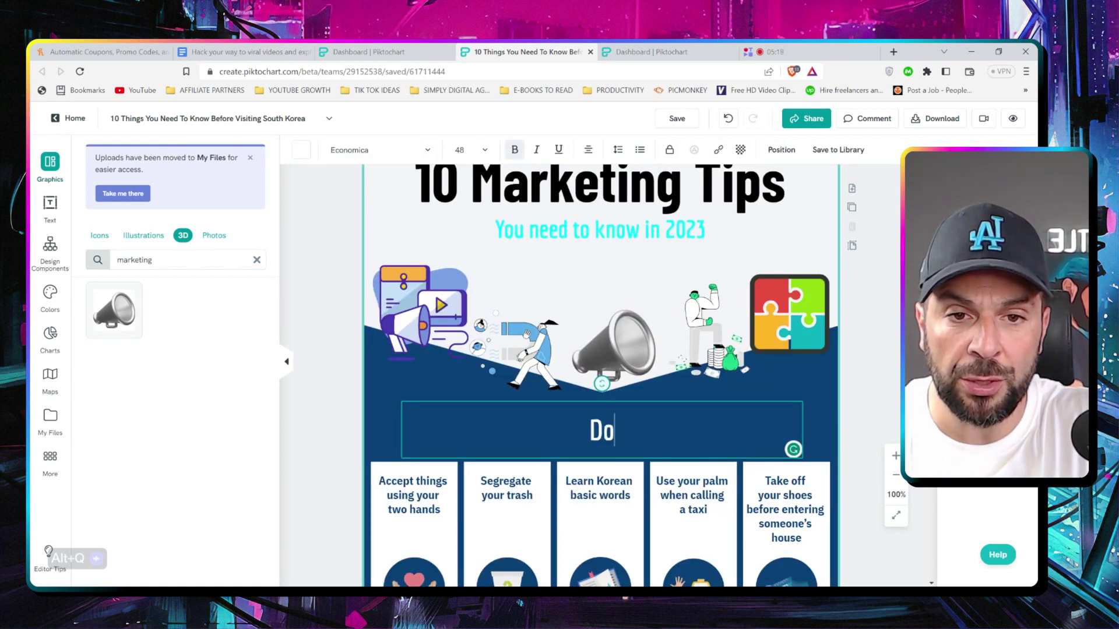
{"action": "left_click_drag", "start_coordinate": [501, 431], "coordinate": [788, 418]}
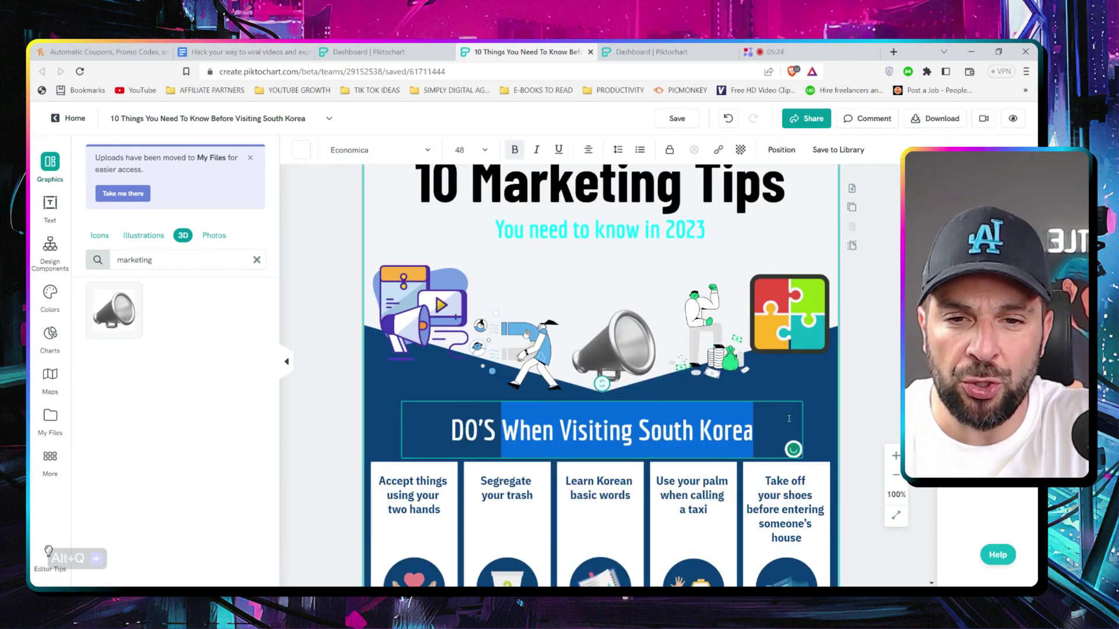
{"action": "type", "text": "in your Marketing Stre"}
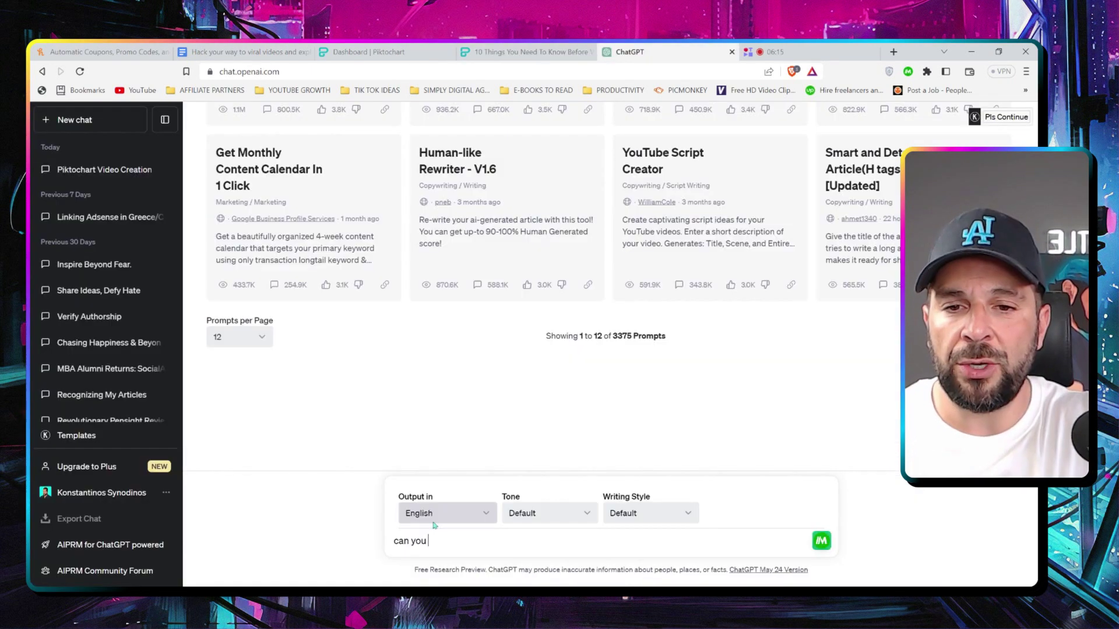
- Ask ChatGPT for '5 DO'S in your Marketing Strategy in 2023' and highlight 'DO Embrace Personalization'
{"action": "type", "text": "me 5 DO'S in your Marketing Strategy in 2023"}
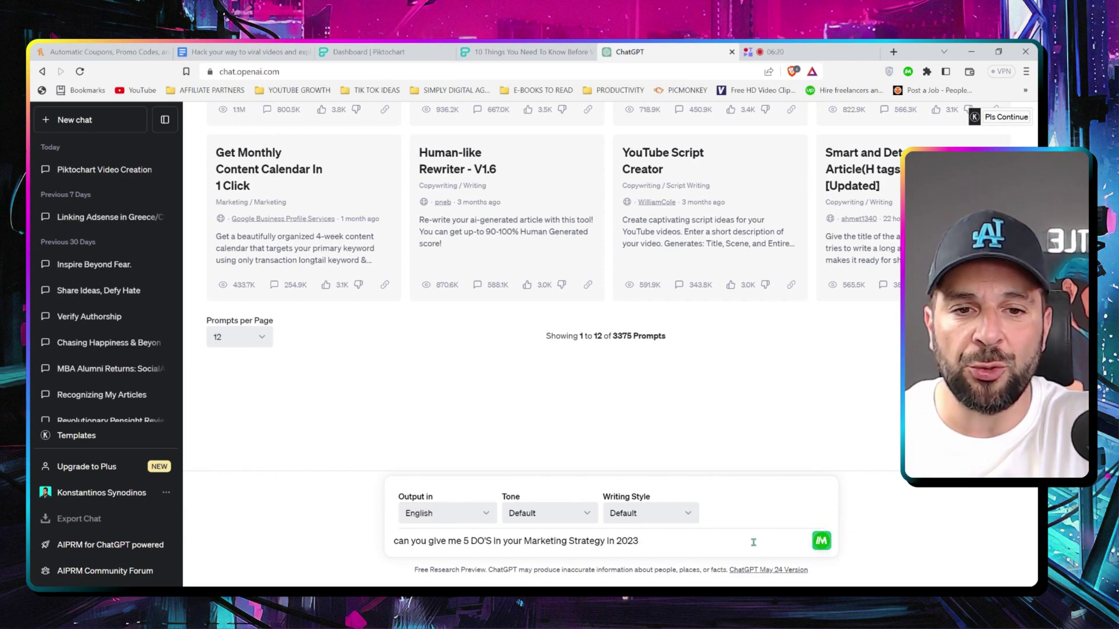
{"action": "key", "text": "Return"}
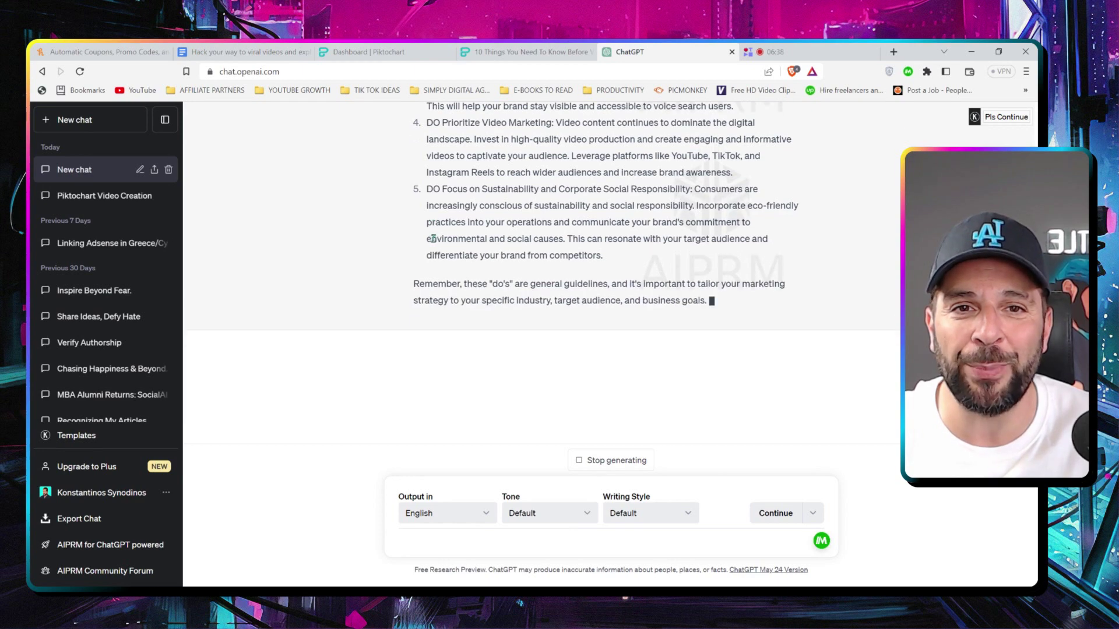
{"action": "scroll", "coordinate": [418, 274], "scroll_direction": "up", "scroll_amount": 5}
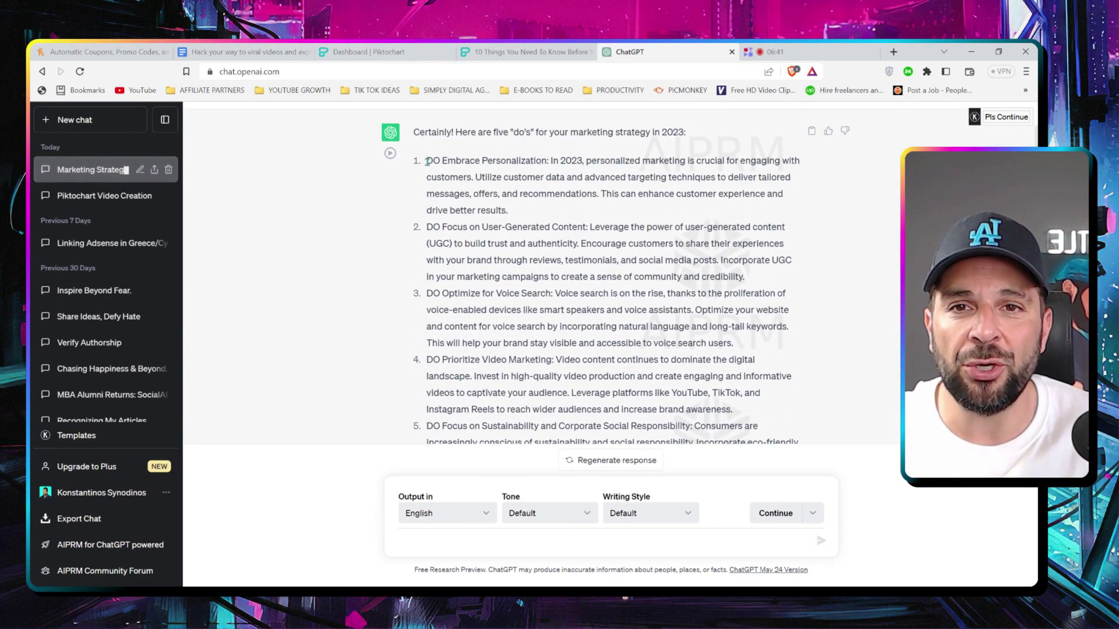
{"action": "left_click_drag", "start_coordinate": [427, 161], "coordinate": [541, 161]}
- Paste 'DO Embrace Personalization' over the first DO'S card's text
{"action": "key", "text": "ctrl+c"}
{"action": "key", "text": "ctrl+shift+Tab"}
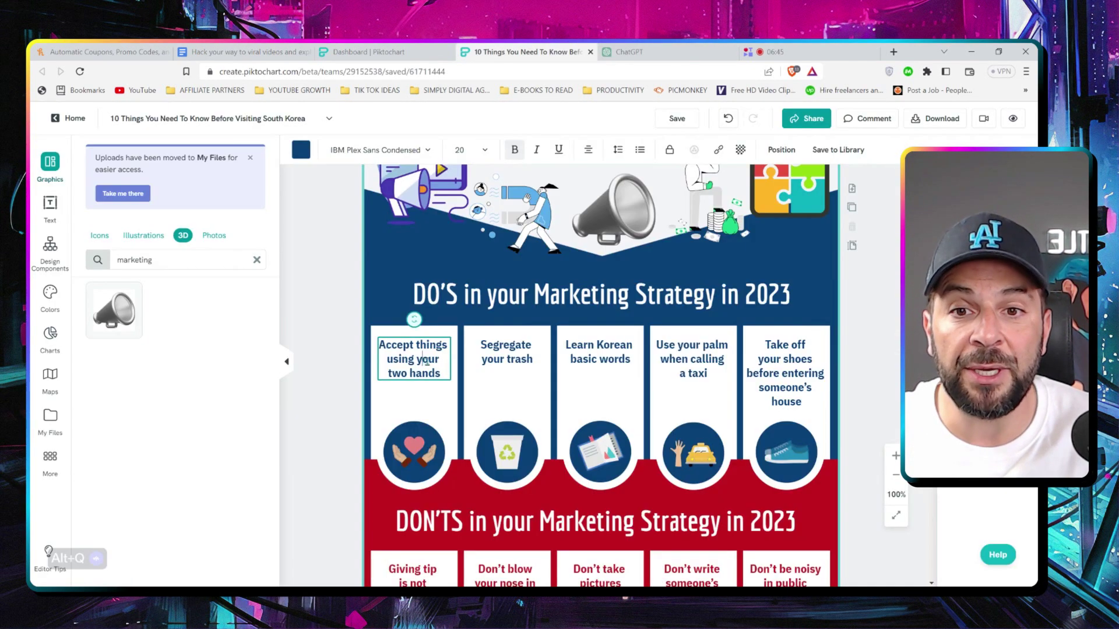
{"action": "key", "text": "ctrl+v"}
{"action": "key", "text": "ctrl+z"}
{"action": "left_click", "coordinate": [442, 371]}
{"action": "key", "text": "ctrl+a"}
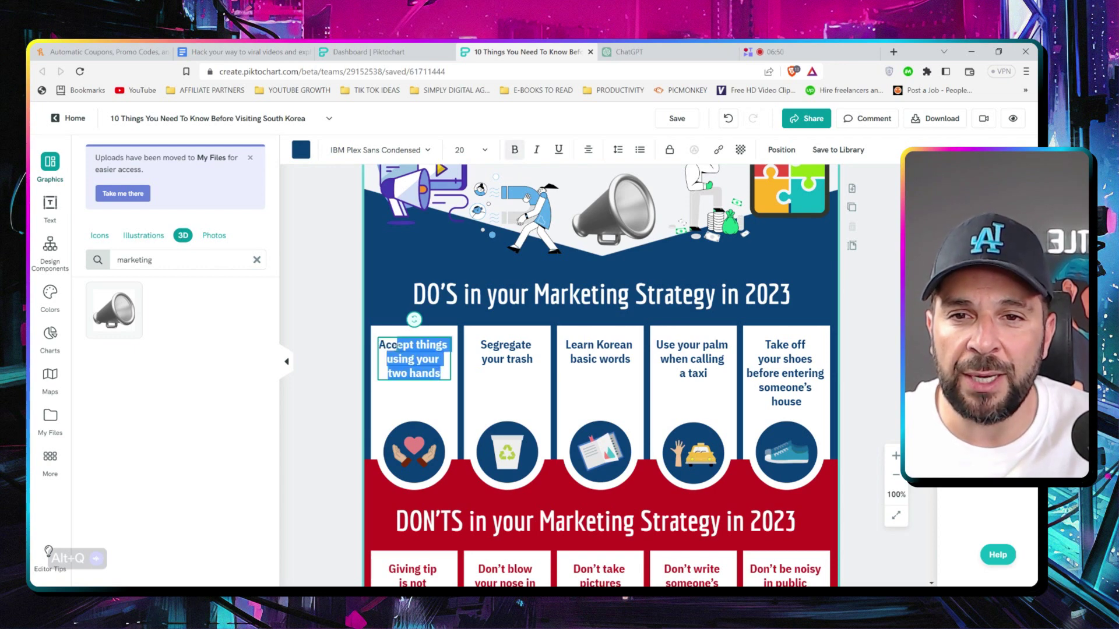
{"action": "key", "text": "ctrl+v"}
- Make the card text size 18 bold and swap the heart icon for a personalization icon
{"action": "left_click", "coordinate": [482, 151]}
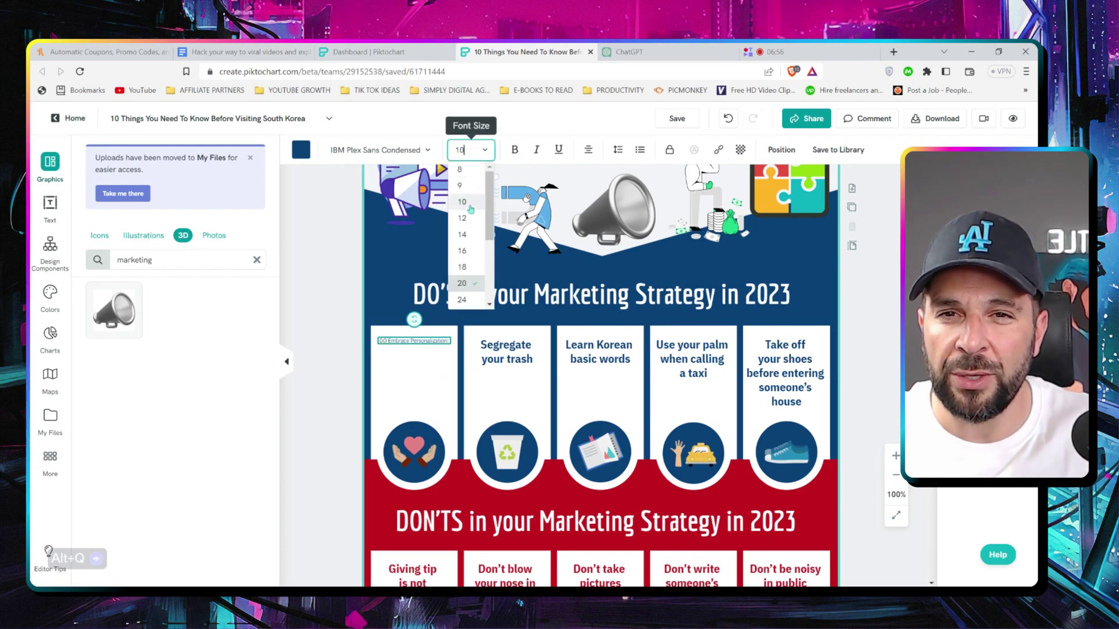
{"action": "left_click", "coordinate": [462, 267]}
{"action": "key", "text": "ctrl+b"}
{"action": "left_click", "coordinate": [411, 453]}
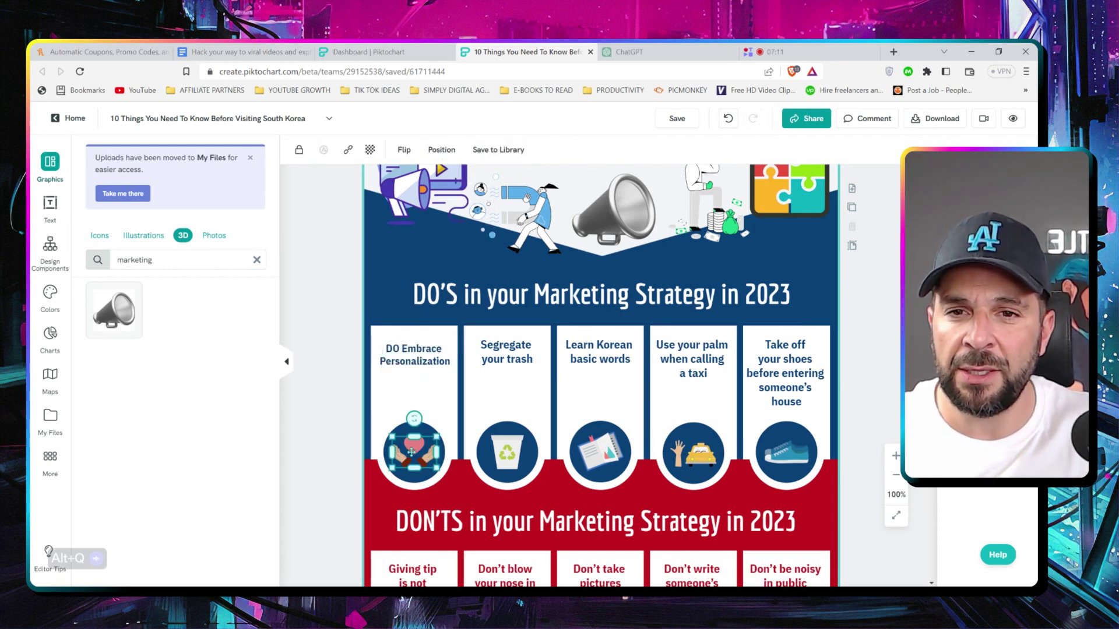
{"action": "left_click_drag", "start_coordinate": [175, 345], "coordinate": [413, 448]}
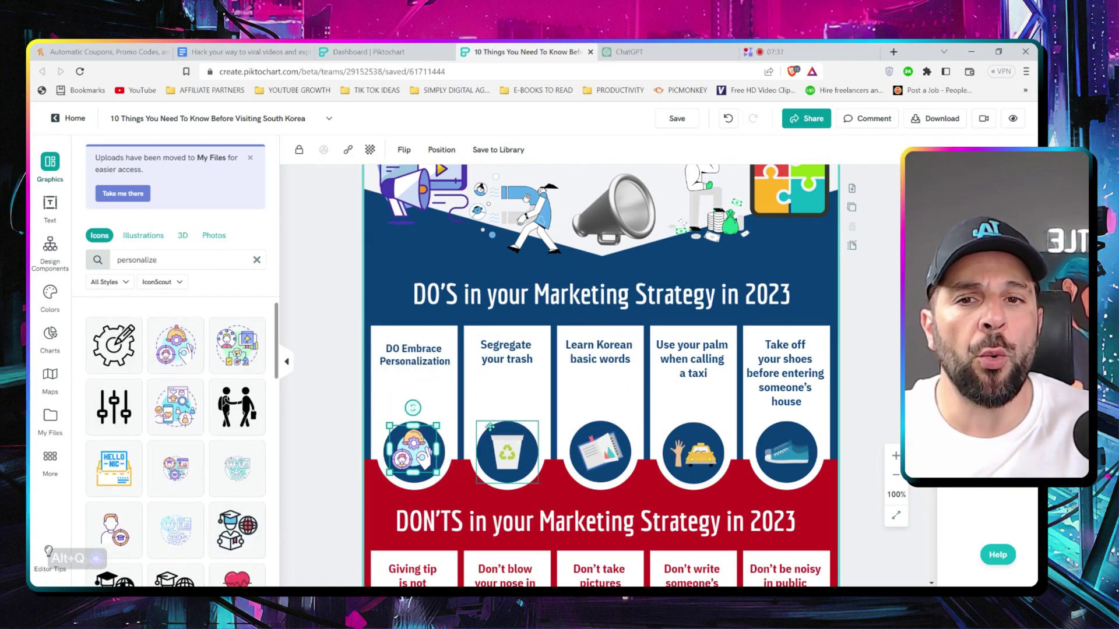
{"action": "scroll", "coordinate": [443, 408], "scroll_direction": "down", "scroll_amount": 4}
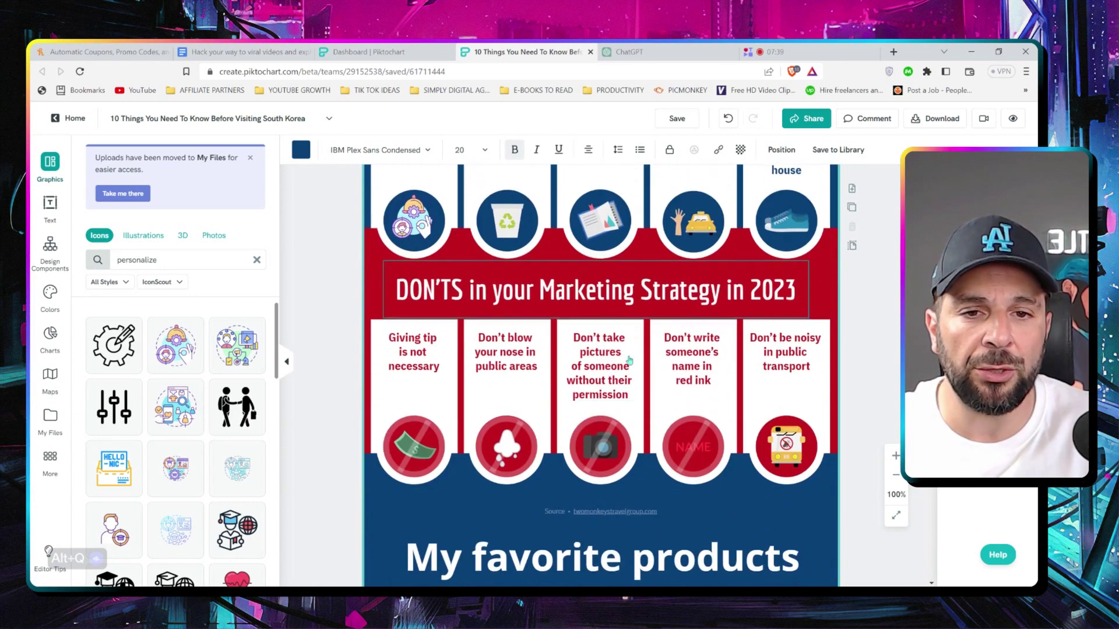
{"action": "left_click", "coordinate": [418, 452]}
{"action": "scroll", "coordinate": [419, 451], "scroll_direction": "down", "scroll_amount": 2}
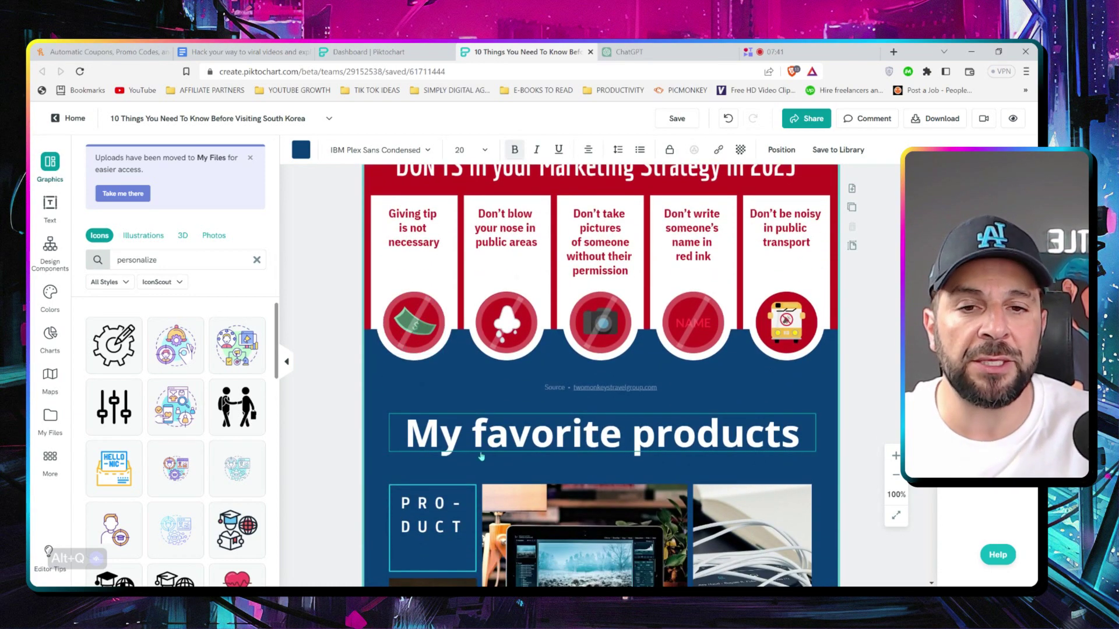
{"action": "scroll", "coordinate": [419, 452], "scroll_direction": "down", "scroll_amount": 4}
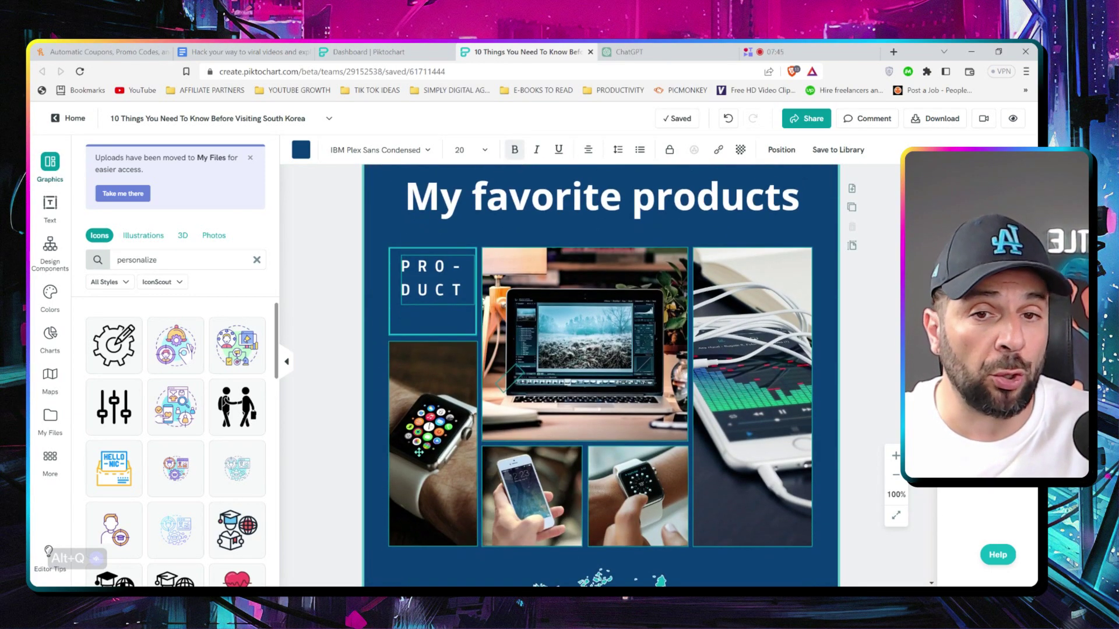
{"action": "scroll", "coordinate": [449, 377], "scroll_direction": "up", "scroll_amount": 1}
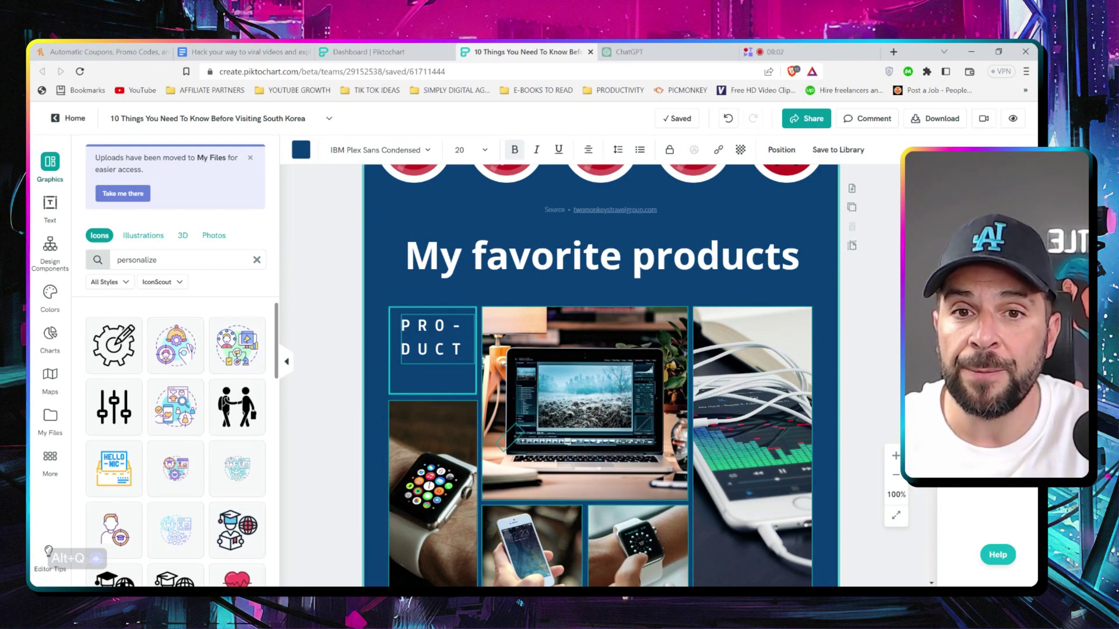
{"action": "left_click", "coordinate": [824, 115]}
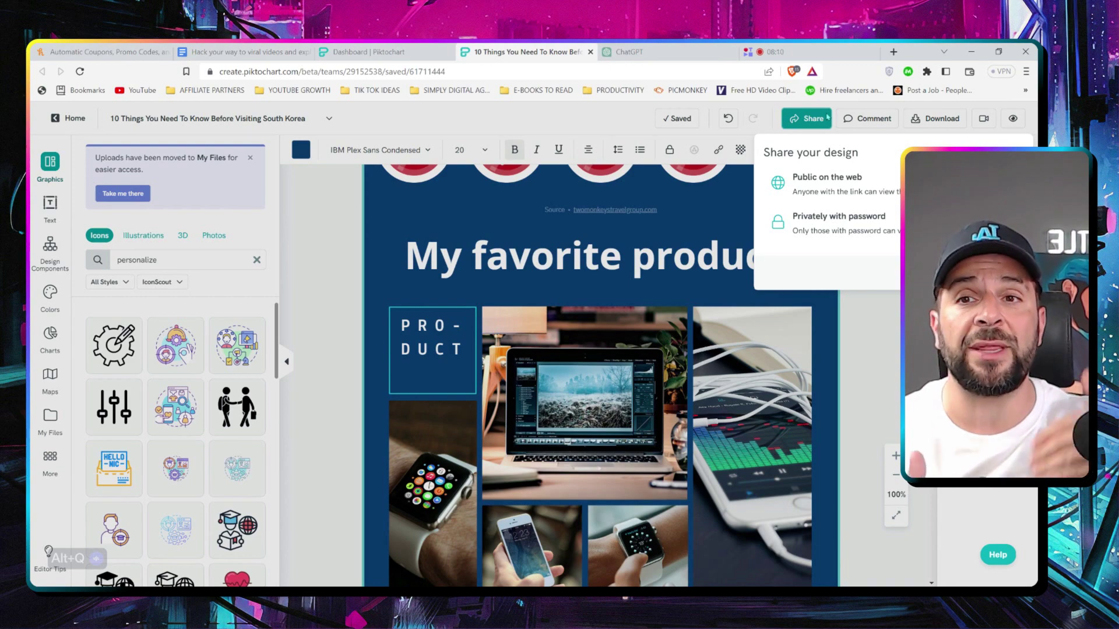
- Review the download file formats, keeping PNG selected
{"action": "left_click", "coordinate": [943, 121]}
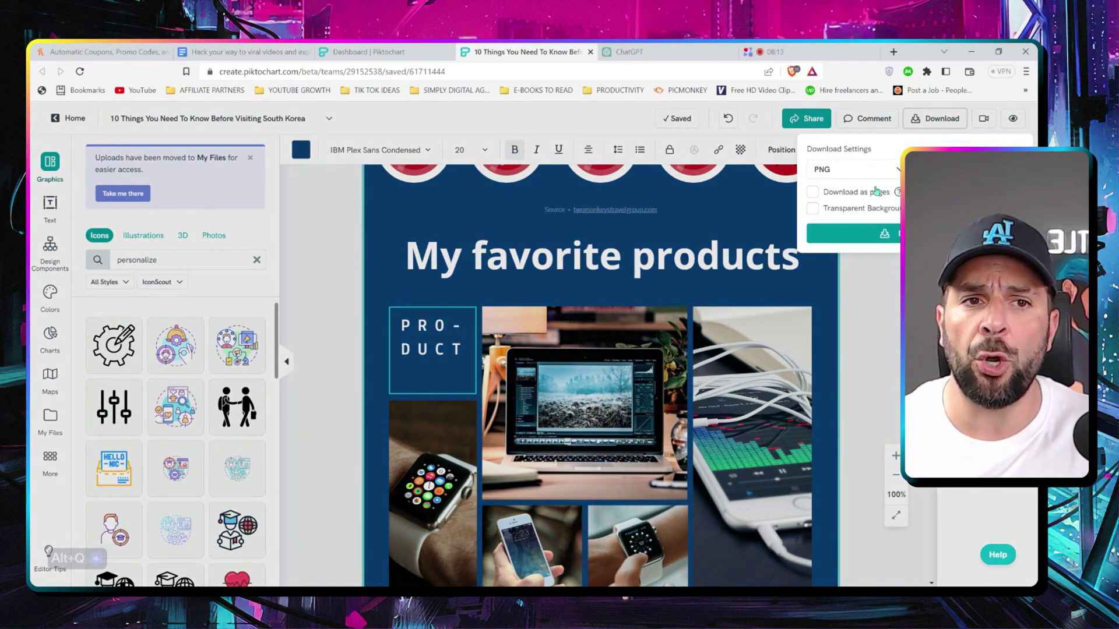
{"action": "left_click", "coordinate": [853, 169]}
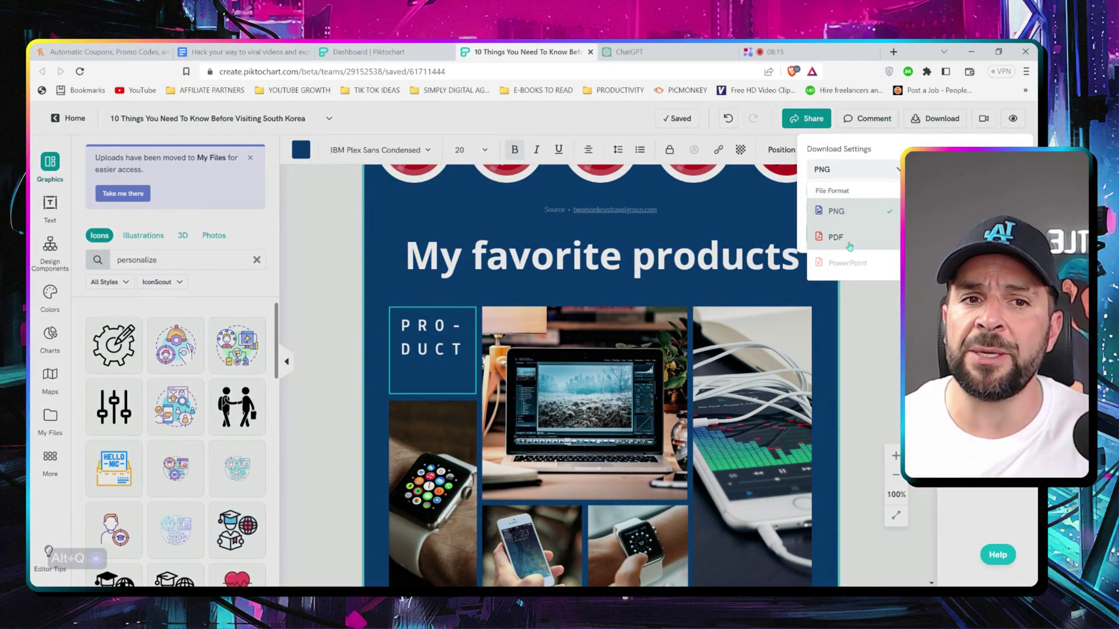
{"action": "left_click", "coordinate": [839, 188]}
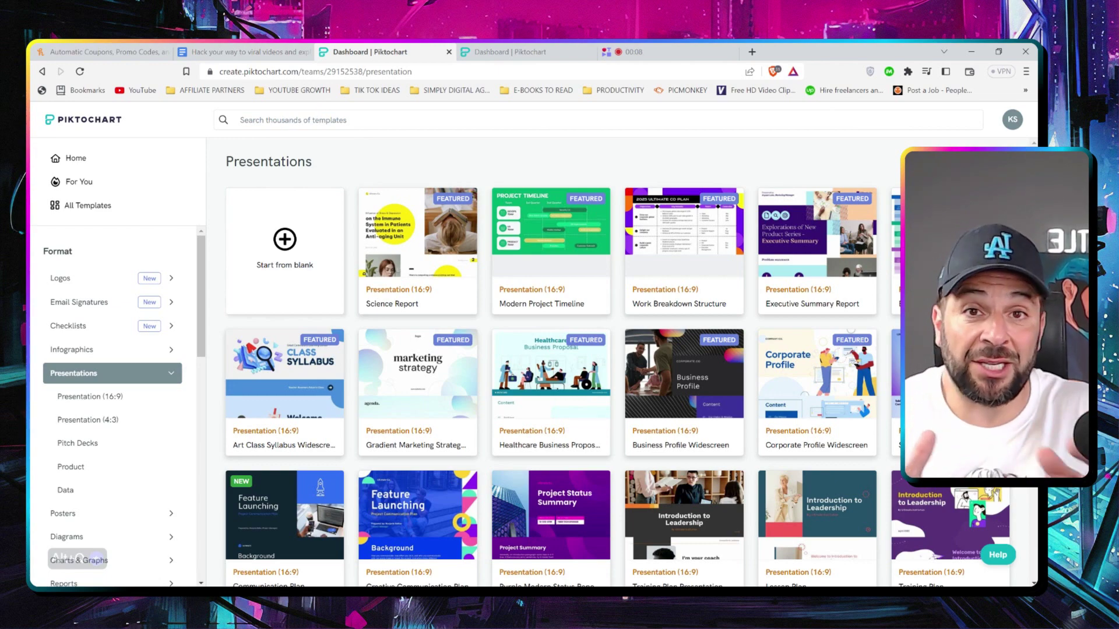
- Browse Checklists templates, search for 'checklists', then go to Email Signatures templates
{"action": "left_click", "coordinate": [88, 330]}
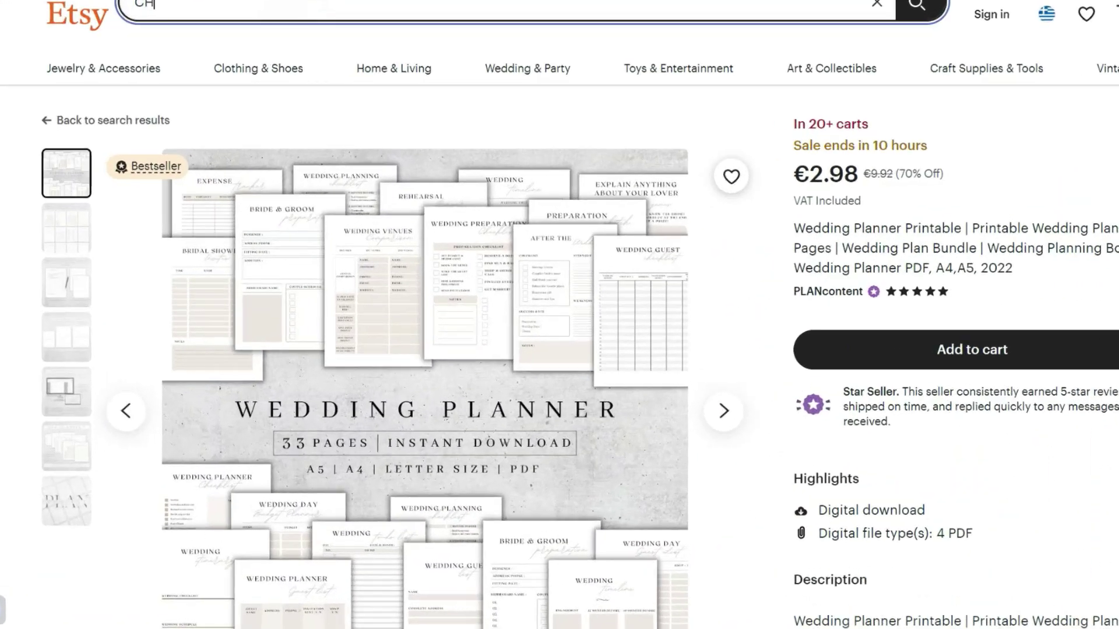
{"action": "type", "text": "HECJ"}
{"action": "key", "text": "BackSpace"}
{"action": "type", "text": "KLISTS"}
{"action": "key", "text": "Return"}
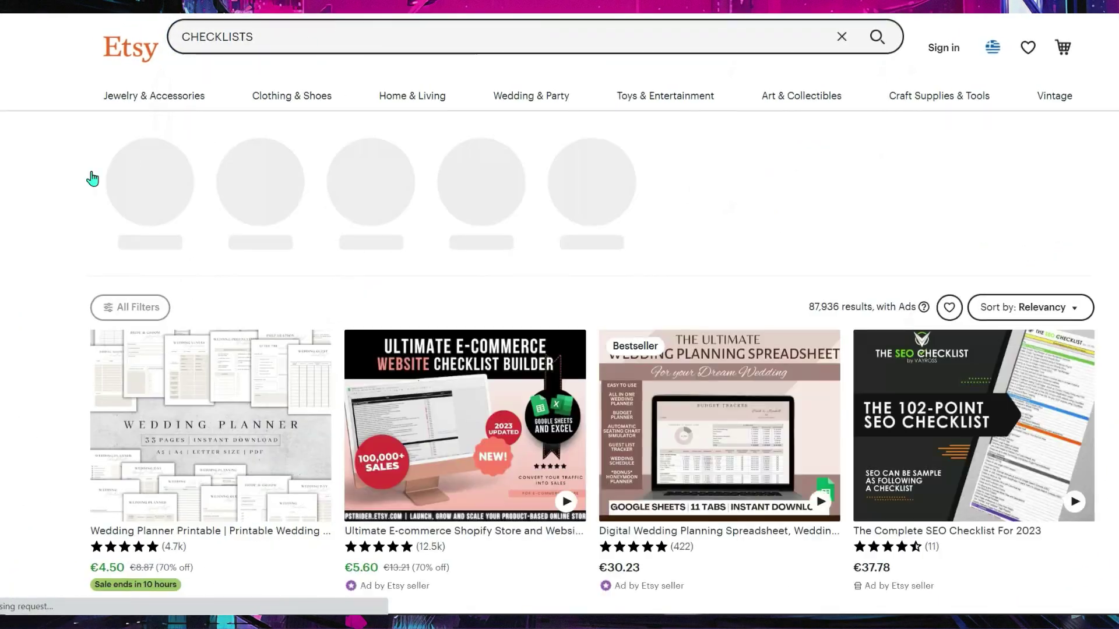
{"action": "scroll", "coordinate": [50, 215], "scroll_direction": "down", "scroll_amount": 8}
{"action": "scroll", "coordinate": [50, 215], "scroll_direction": "down", "scroll_amount": 10}
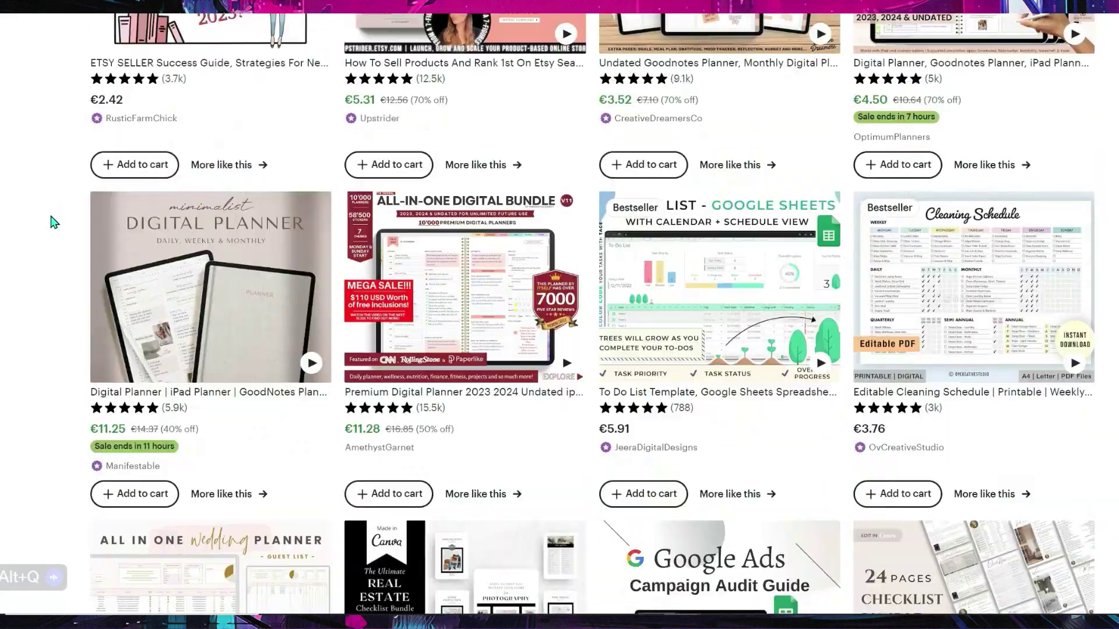
{"action": "left_click", "coordinate": [1085, 606]}
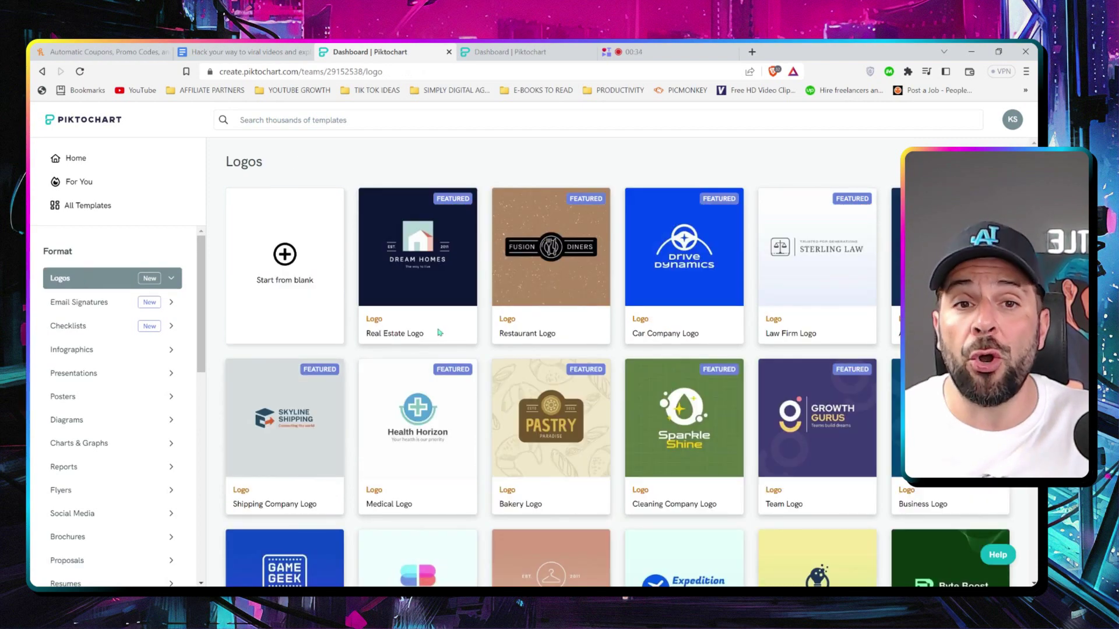
- Browse the Social Media and Instagram Posts template categories in the dashboard
{"action": "scroll", "coordinate": [440, 333], "scroll_direction": "down", "scroll_amount": 10}
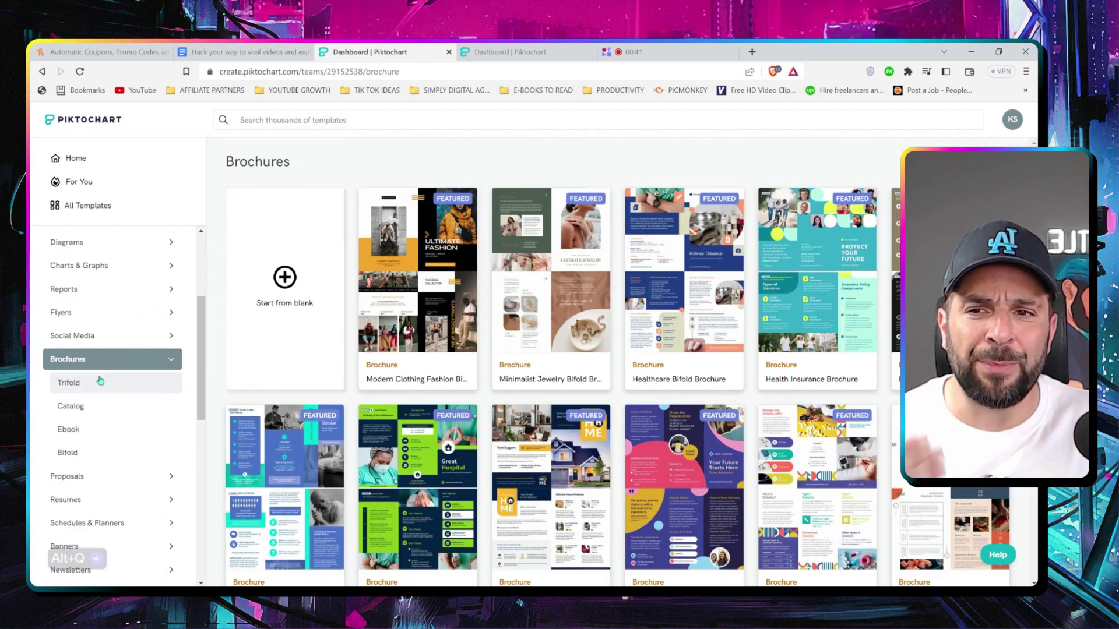
{"action": "left_click", "coordinate": [92, 337]}
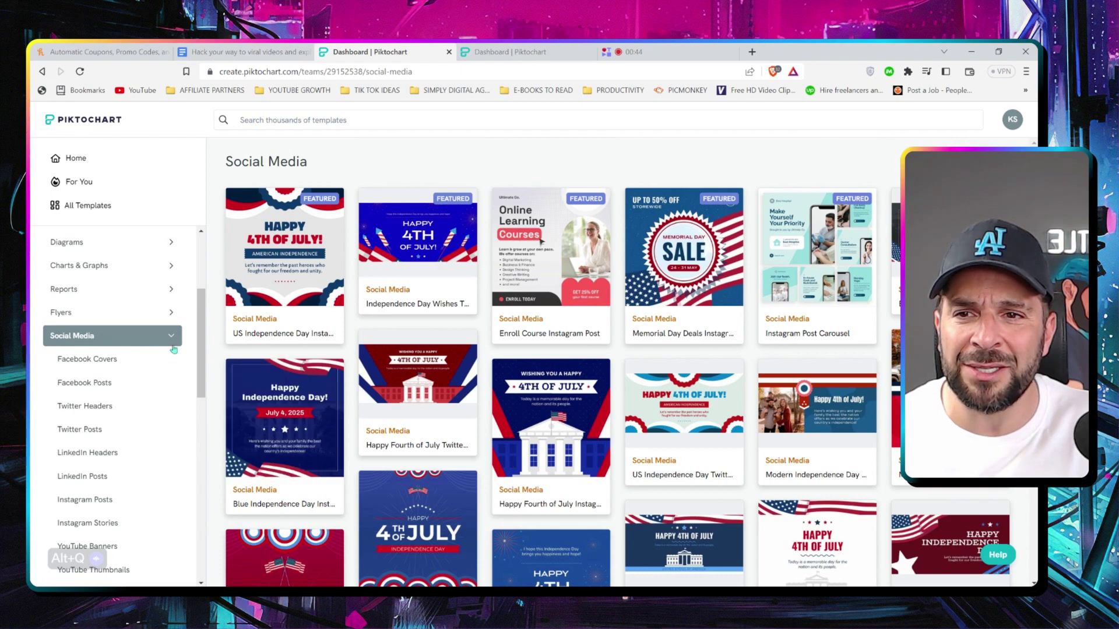
{"action": "scroll", "coordinate": [95, 323], "scroll_direction": "down", "scroll_amount": 1}
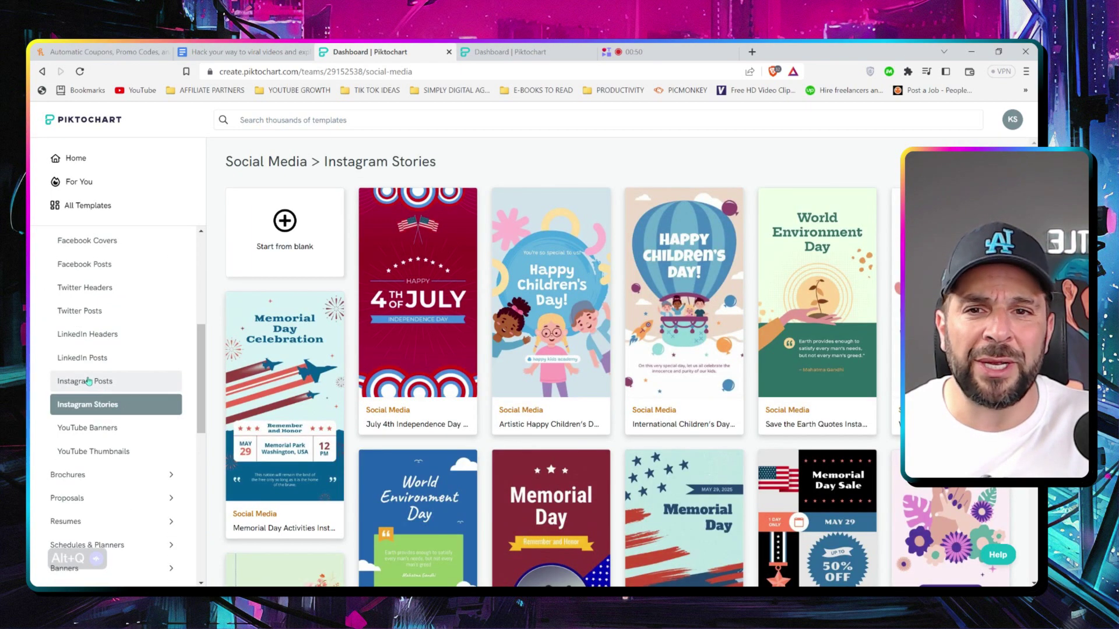
{"action": "left_click", "coordinate": [87, 381]}
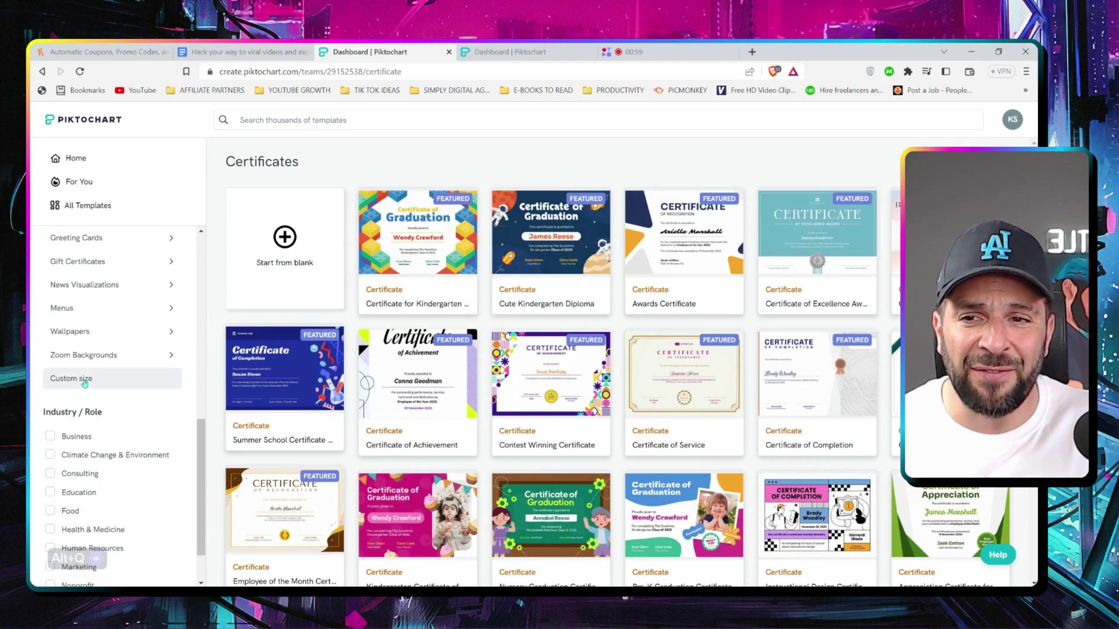
{"action": "scroll", "coordinate": [86, 382], "scroll_direction": "down", "scroll_amount": 1}
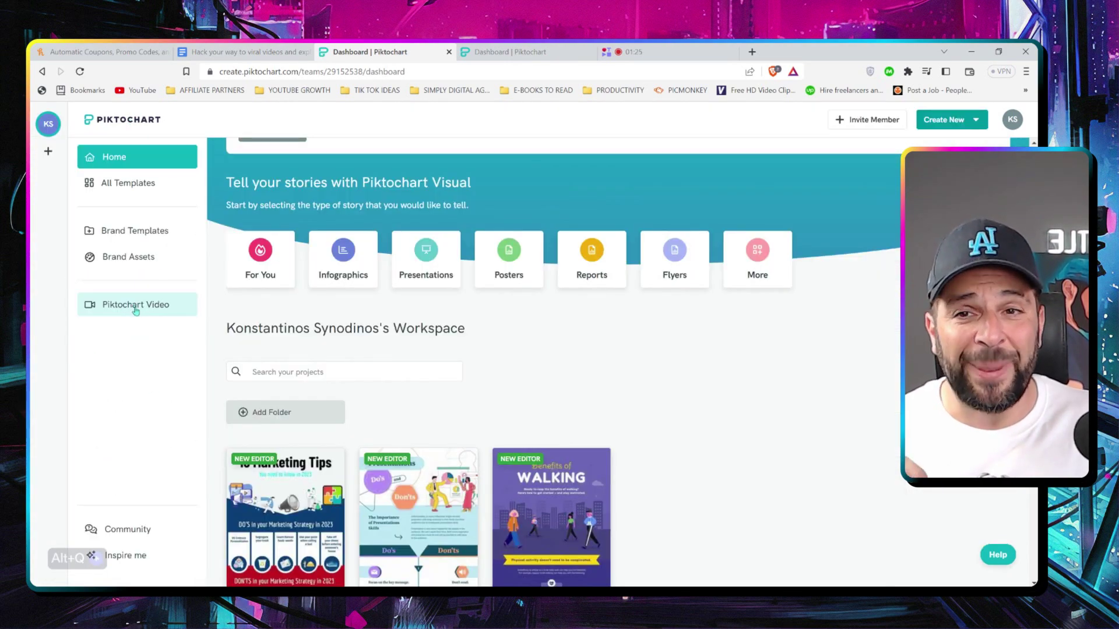
- Go to the Piktochart Video dashboard and open the 'Welcome to Piktochart Video' project
{"action": "left_click", "coordinate": [135, 305]}
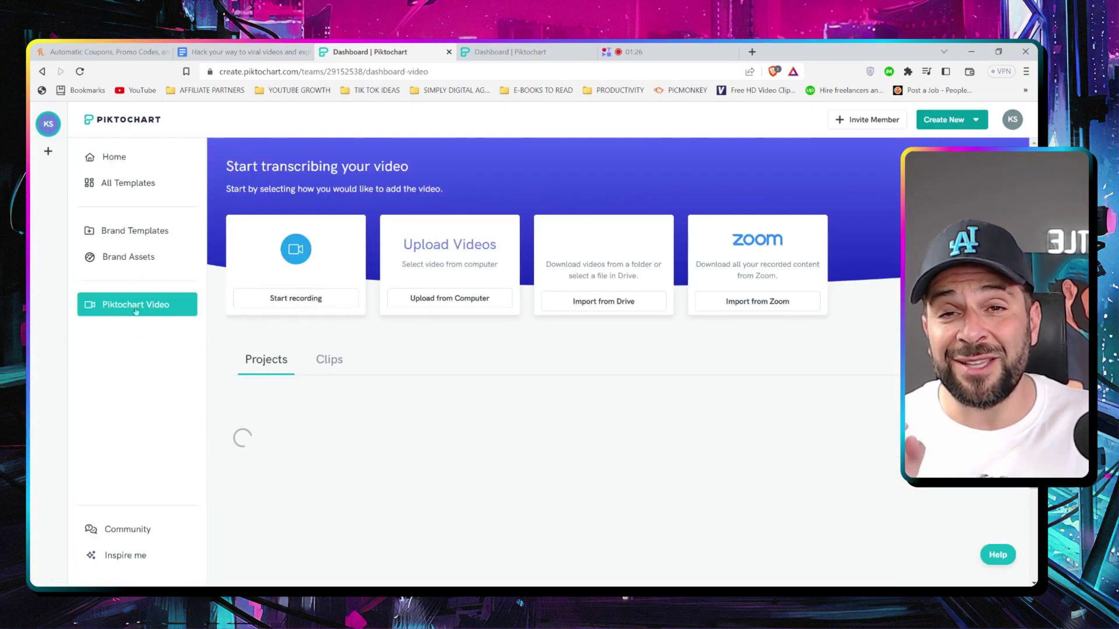
{"action": "key", "text": "alt+q"}
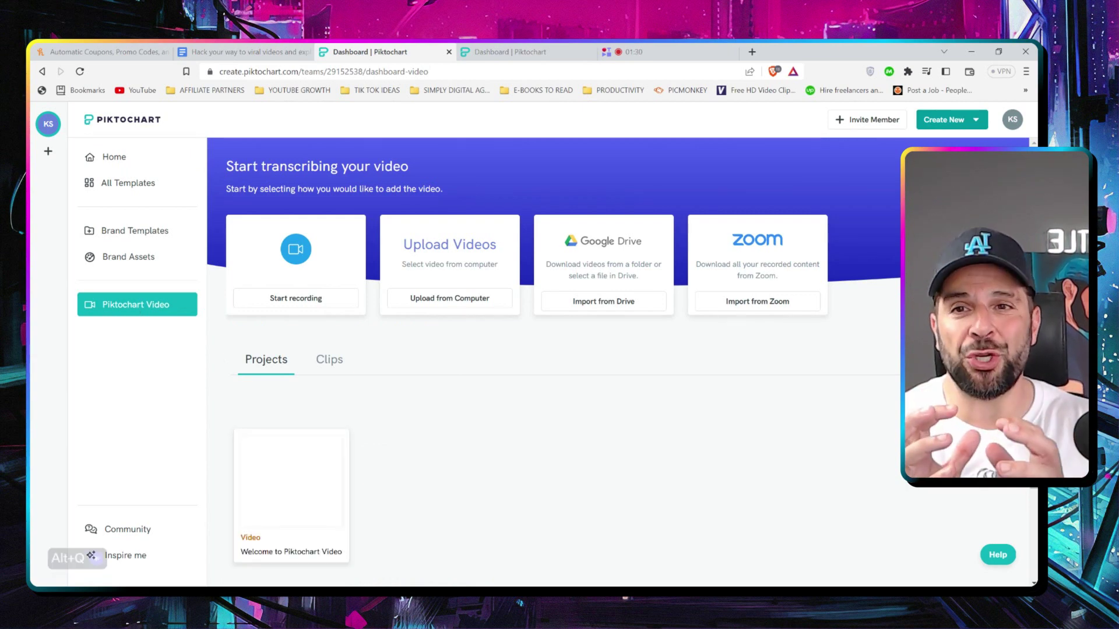
{"action": "left_click", "coordinate": [285, 476]}
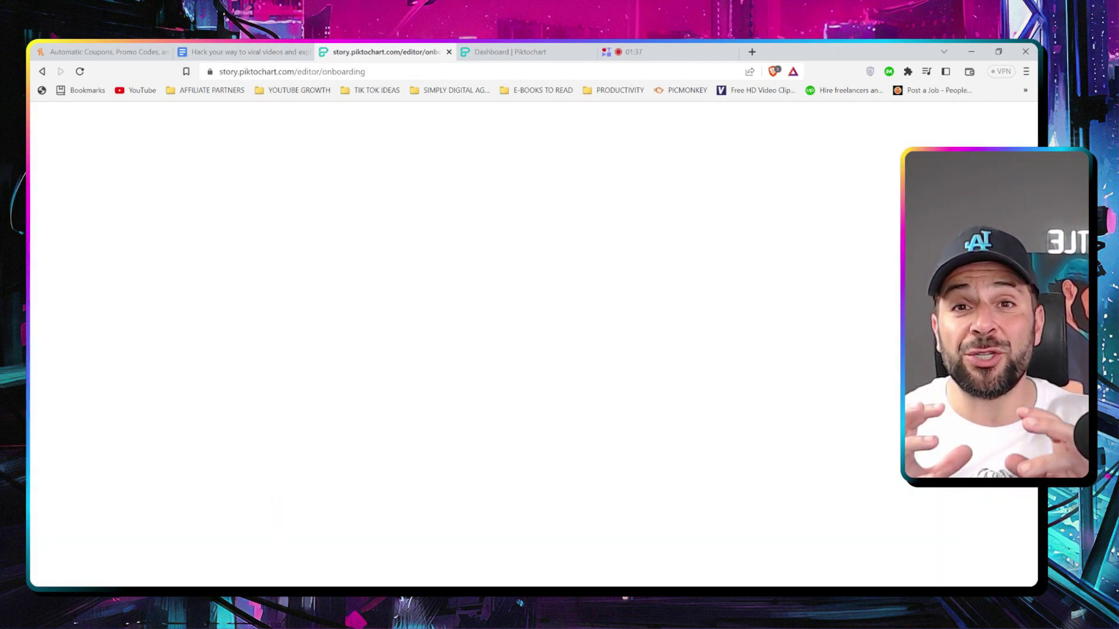
{"action": "key", "text": "alt+q"}
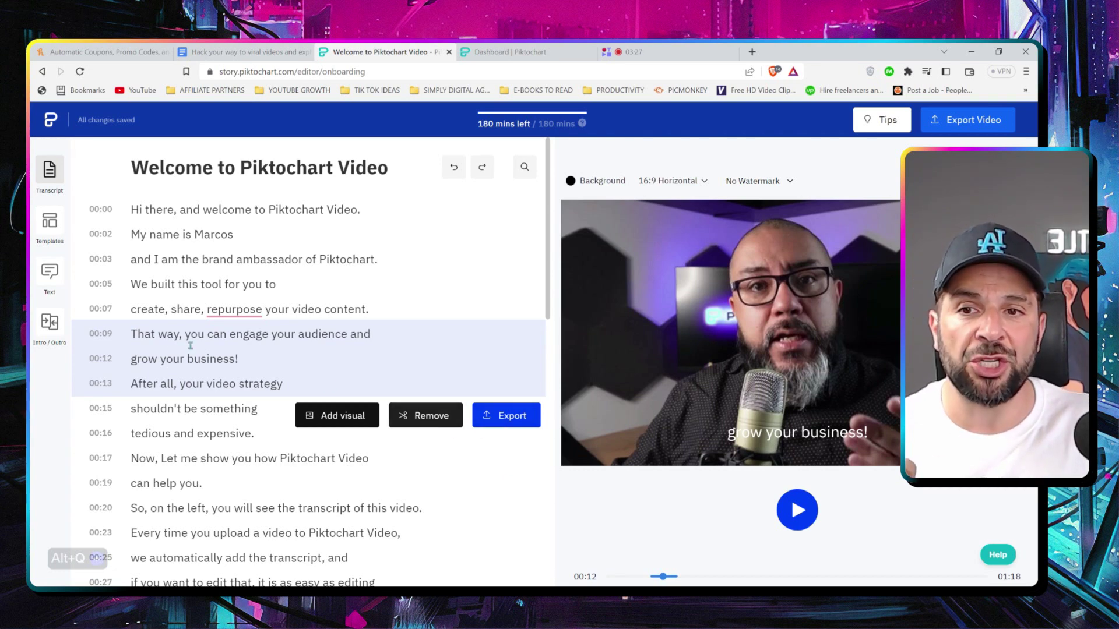
- Remove the transcript lines about engaging your audience and jump to the 00:17 line
{"action": "left_click", "coordinate": [418, 417]}
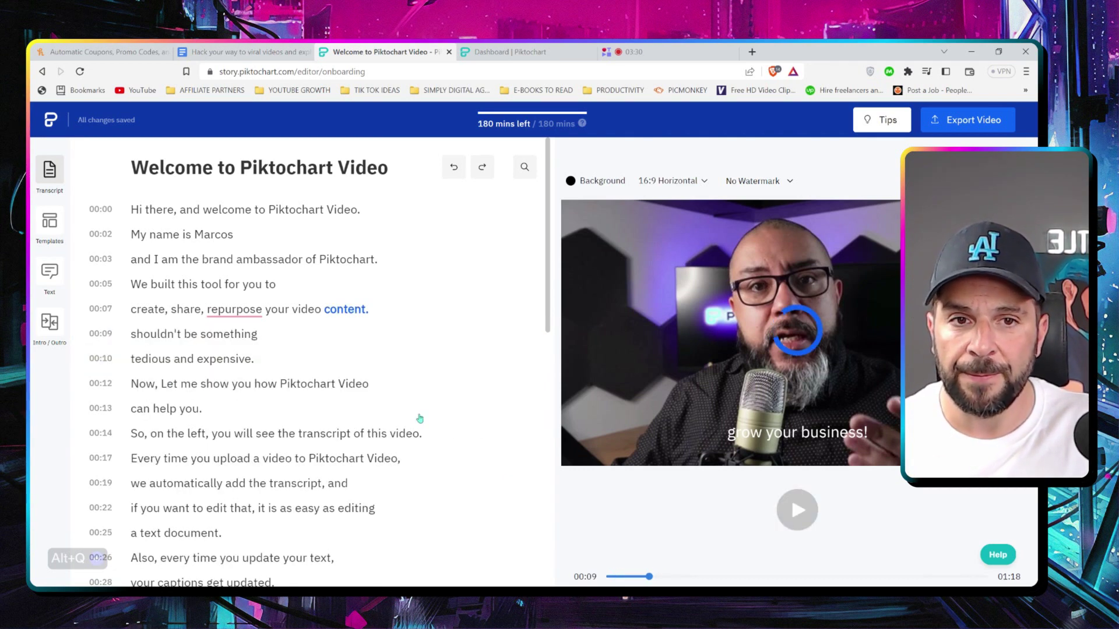
{"action": "left_click", "coordinate": [399, 458]}
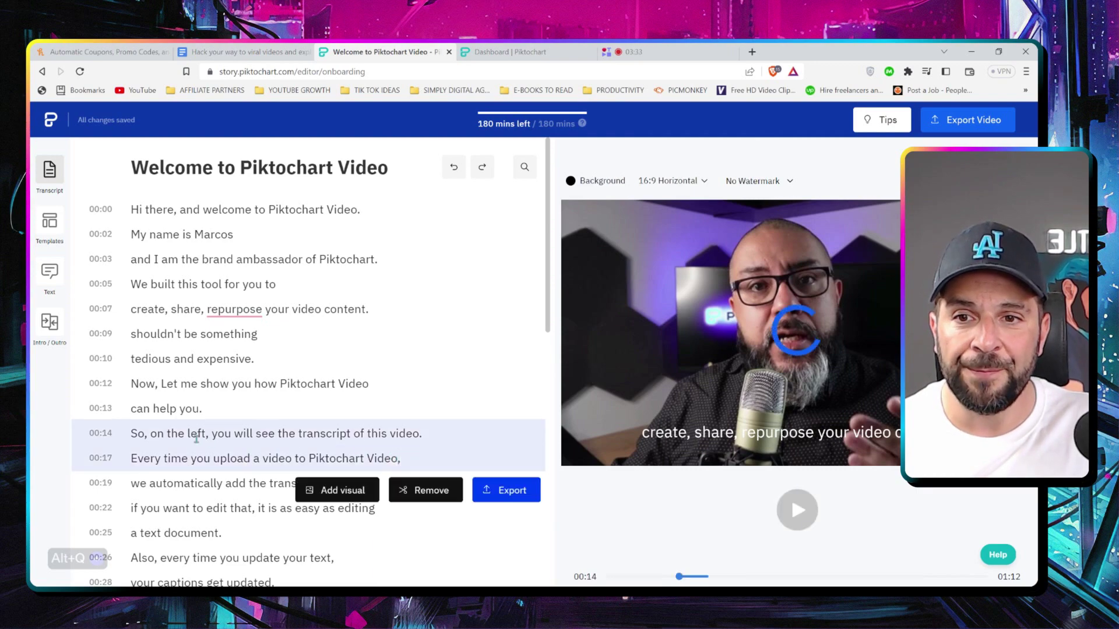
{"action": "left_click", "coordinate": [338, 459]}
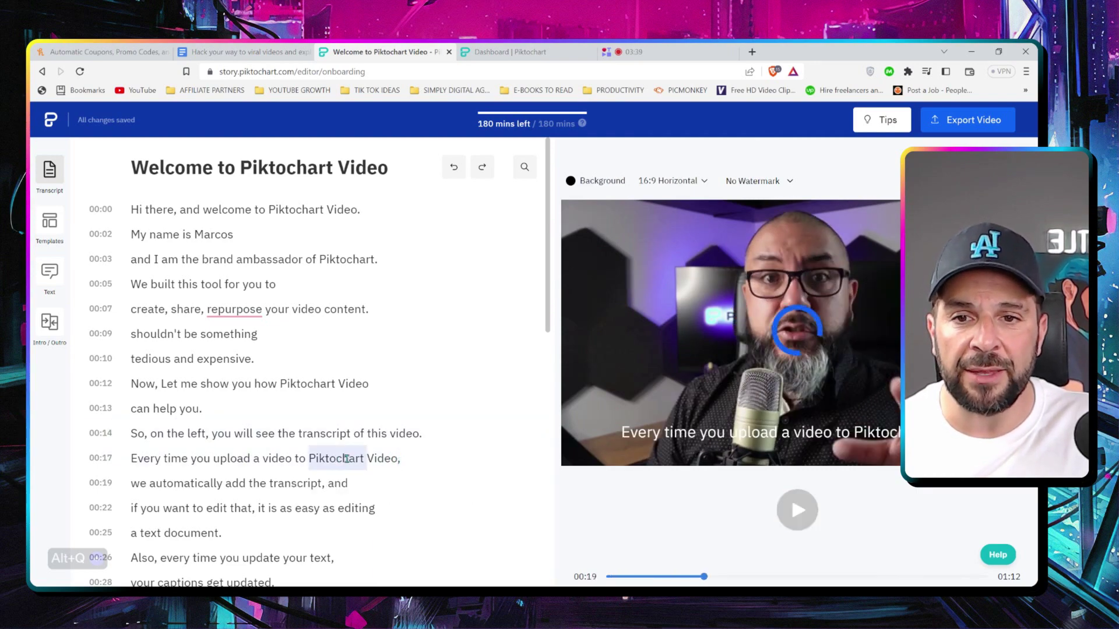
- Attach an image visual to the 00:17 line about uploading videos and enlarge it
{"action": "triple_click", "coordinate": [341, 458]}
{"action": "left_click", "coordinate": [343, 490]}
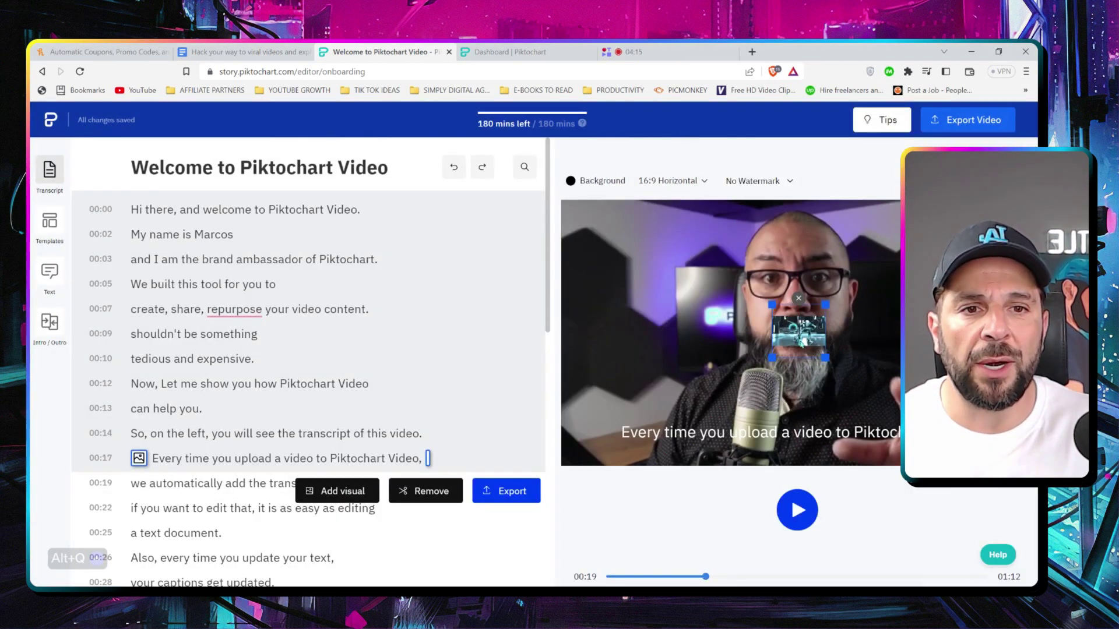
{"action": "left_click_drag", "start_coordinate": [730, 382], "coordinate": [740, 402]}
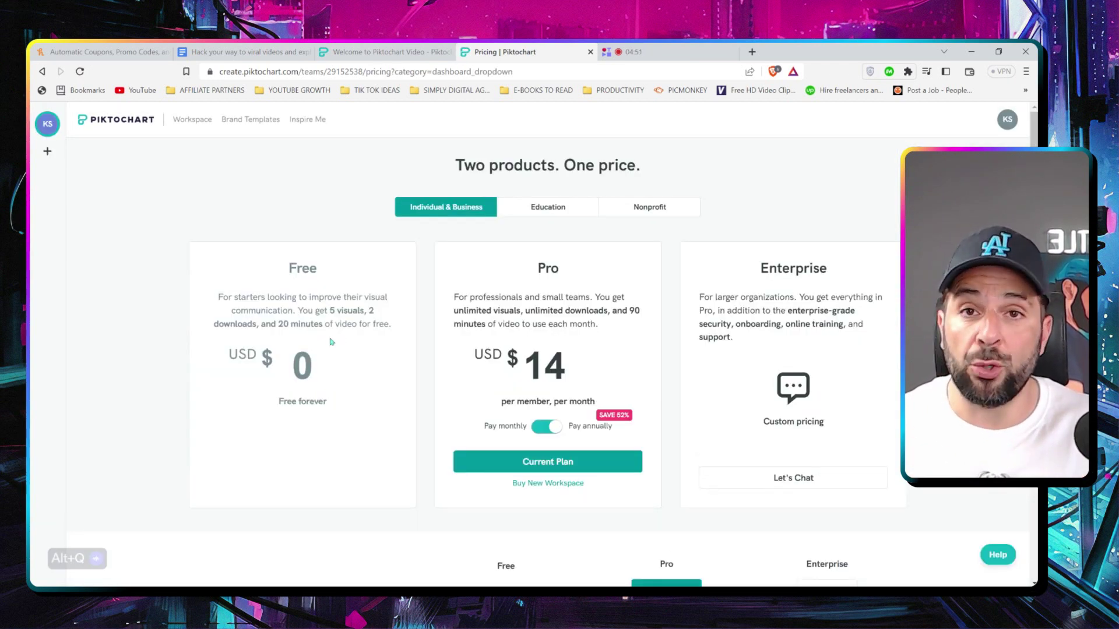
{"action": "left_click_drag", "start_coordinate": [326, 312], "coordinate": [348, 324]}
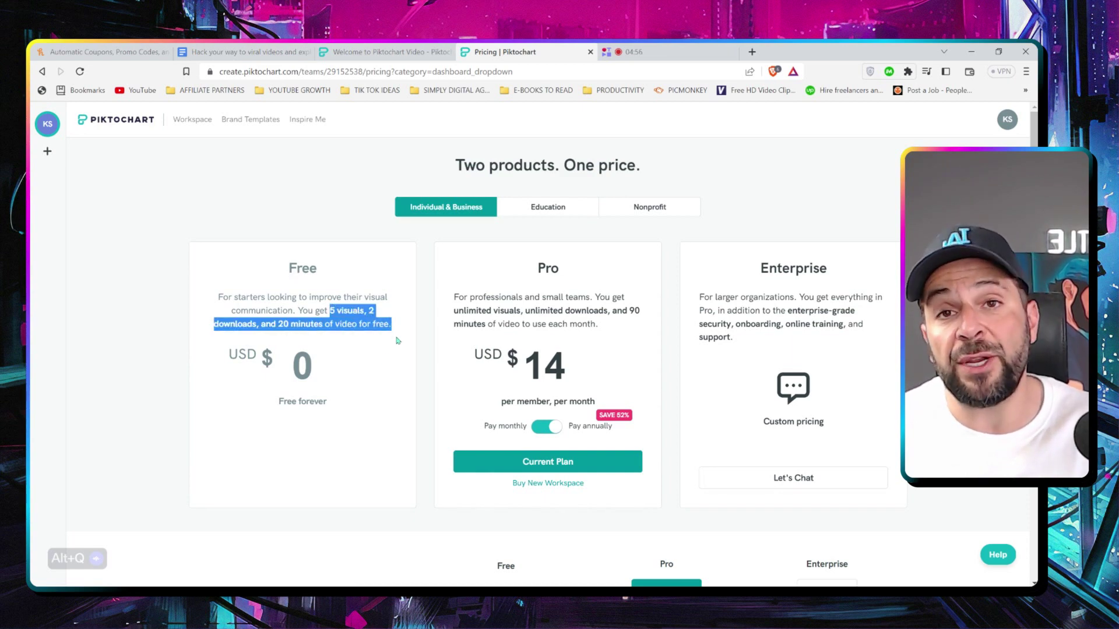
{"action": "scroll", "coordinate": [335, 408], "scroll_direction": "down", "scroll_amount": 10}
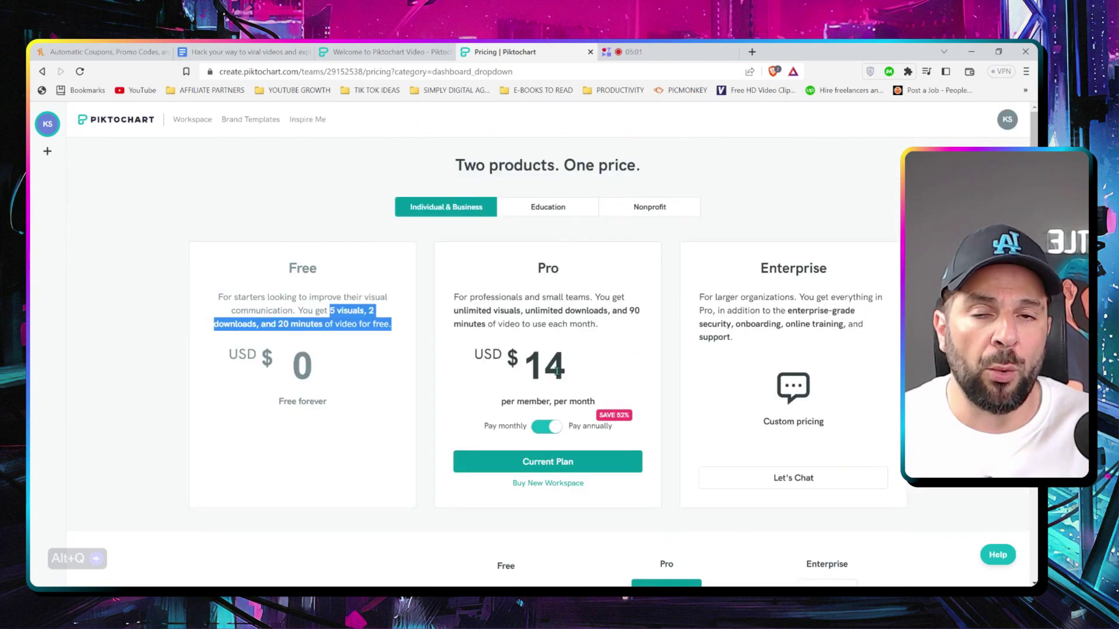
{"action": "scroll", "coordinate": [558, 371], "scroll_direction": "down", "scroll_amount": 1}
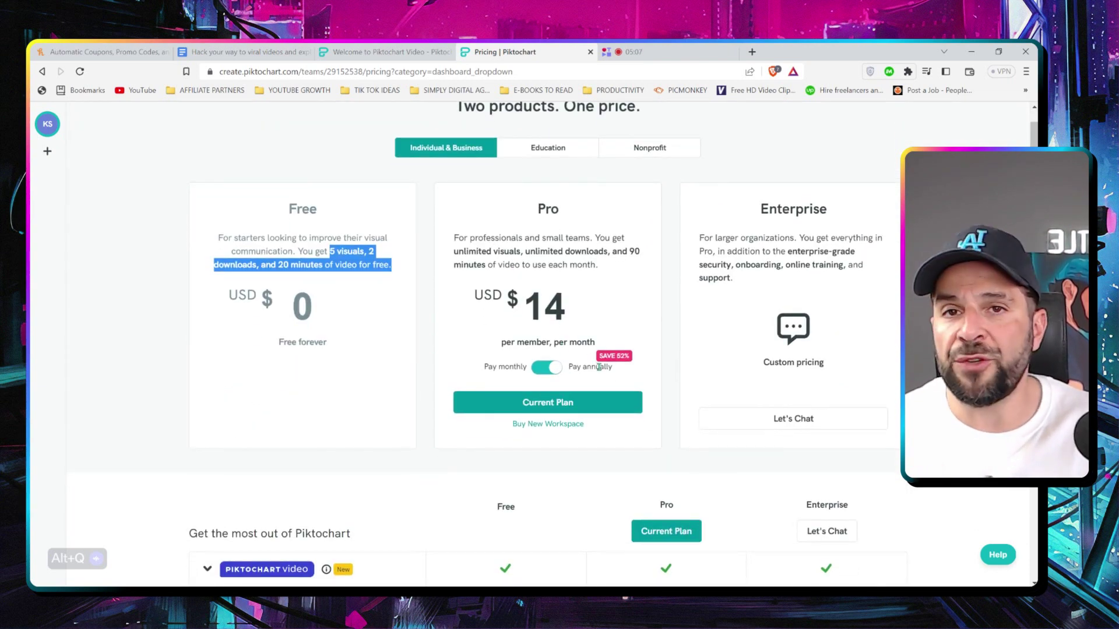